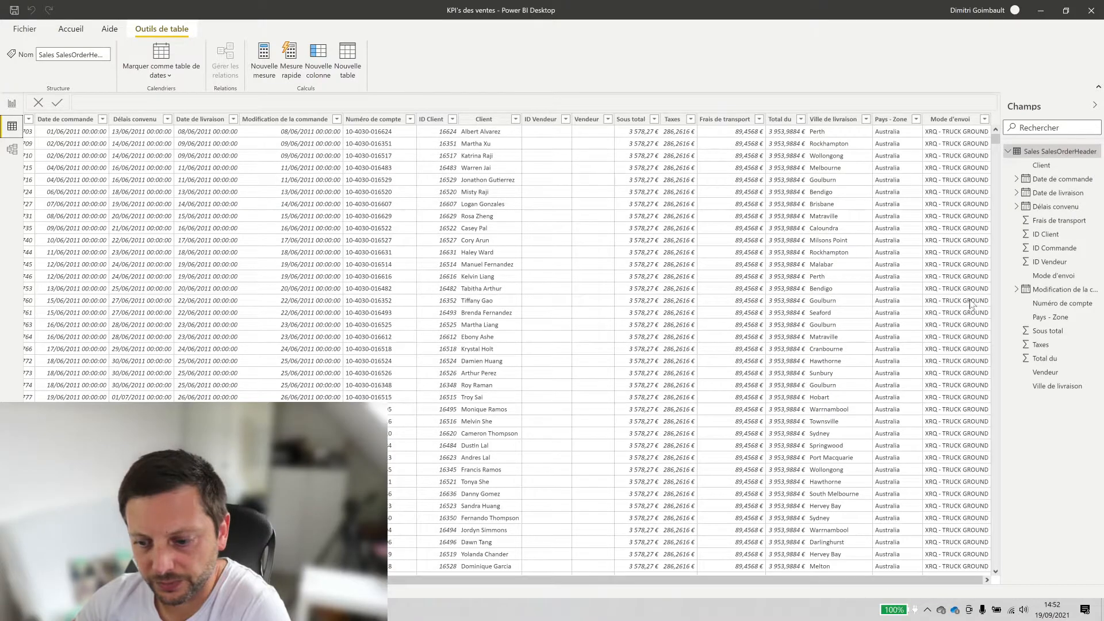
Add a stacked column chart (Histogramme empilé) to the report page with Vendeur as the axis and Total du as the values
left_click(10, 109)
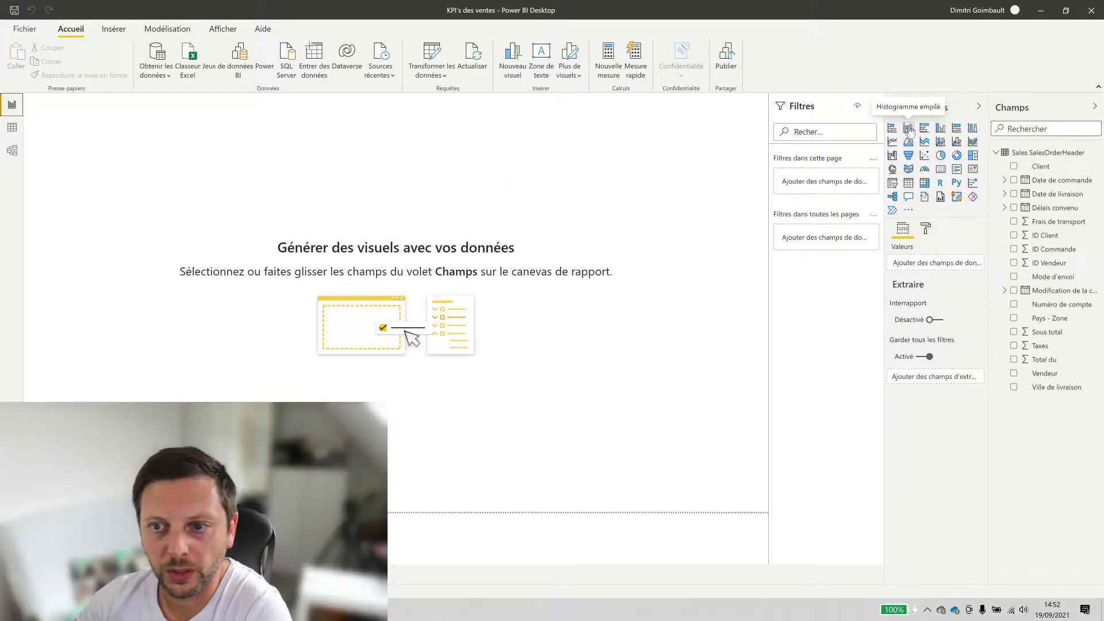
left_click(909, 129)
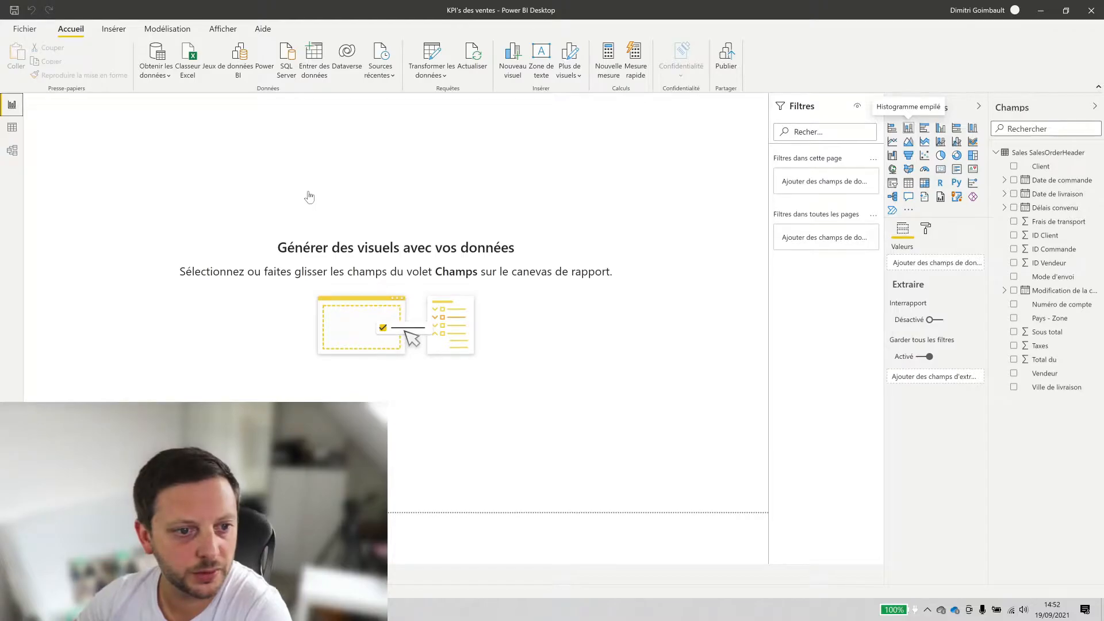
left_click_drag(192, 254, 325, 292)
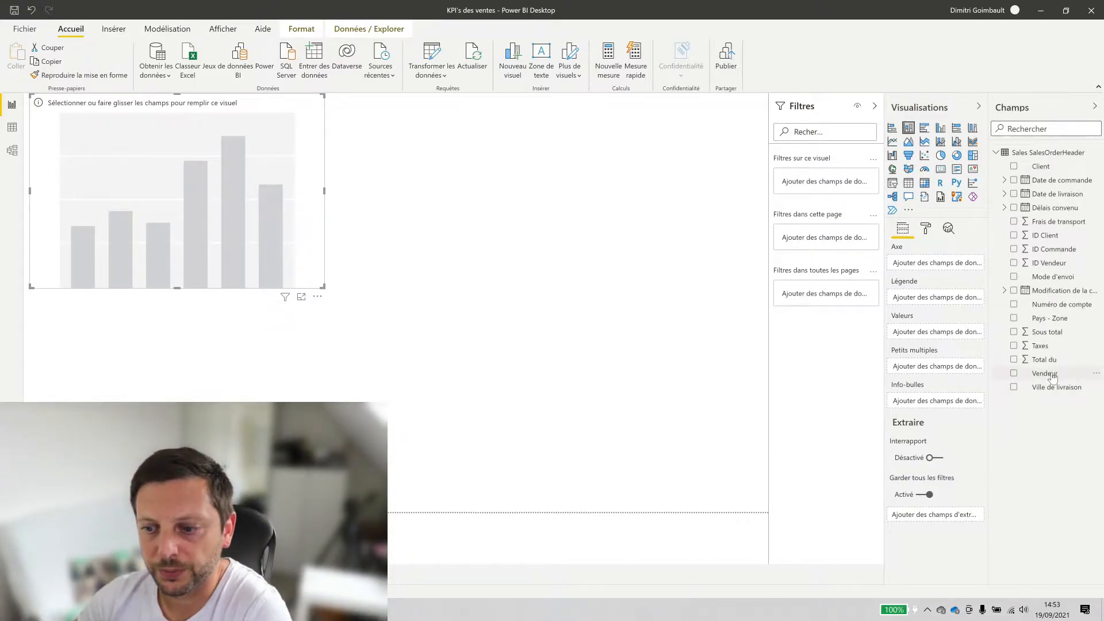
left_click_drag(1027, 378, 918, 267)
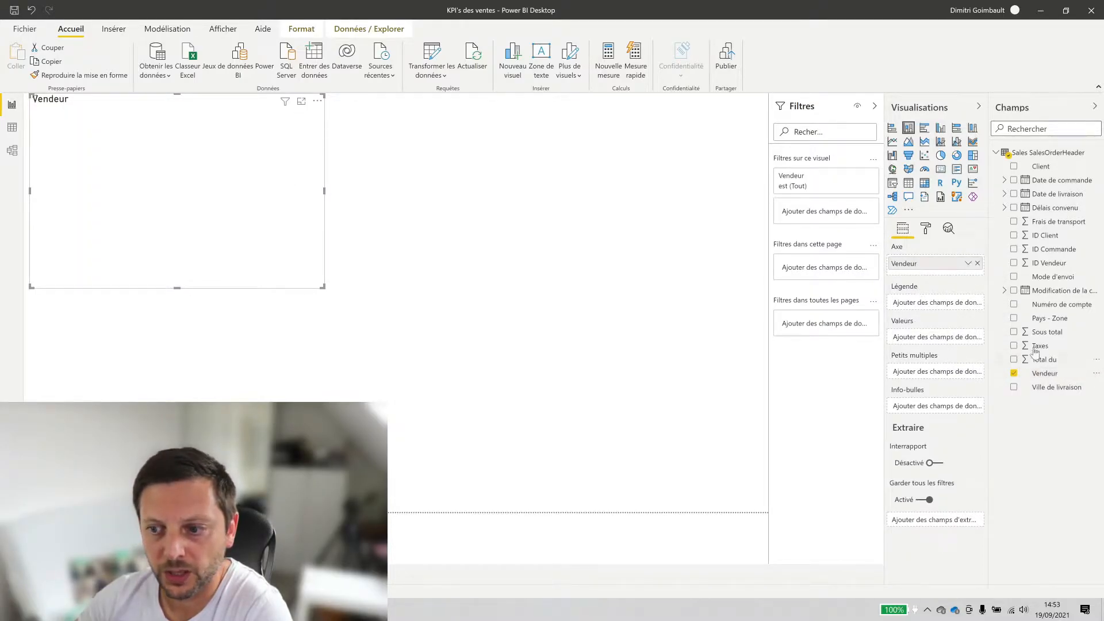
left_click_drag(1046, 361, 920, 339)
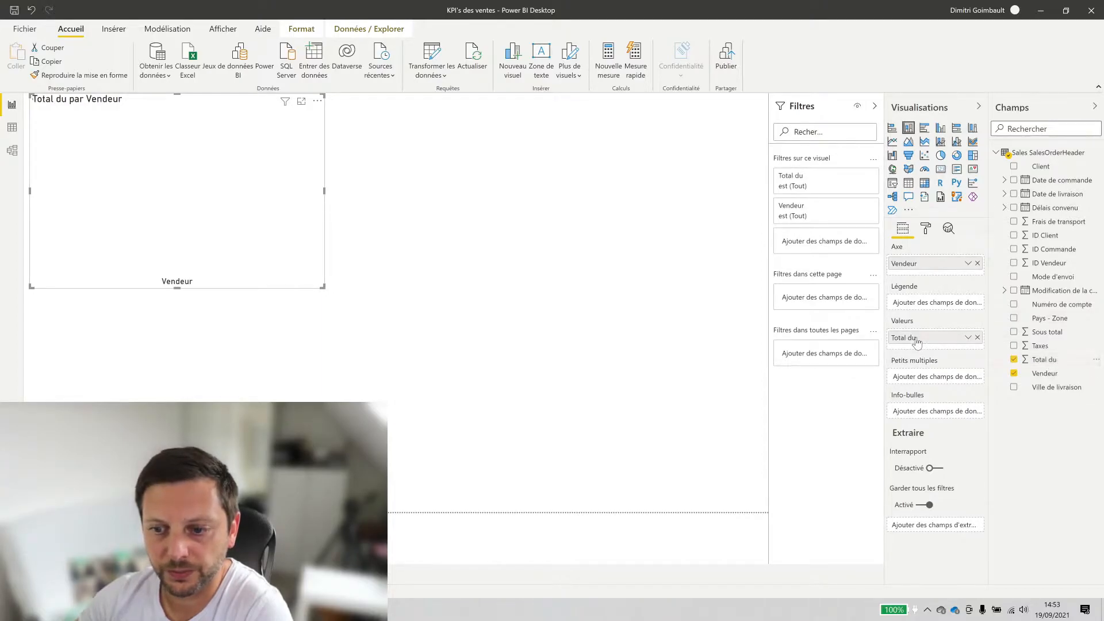
Examine the Vendeur and Total du columns in the Sales SalesOrderHeader table data and return to the report
left_click(13, 129)
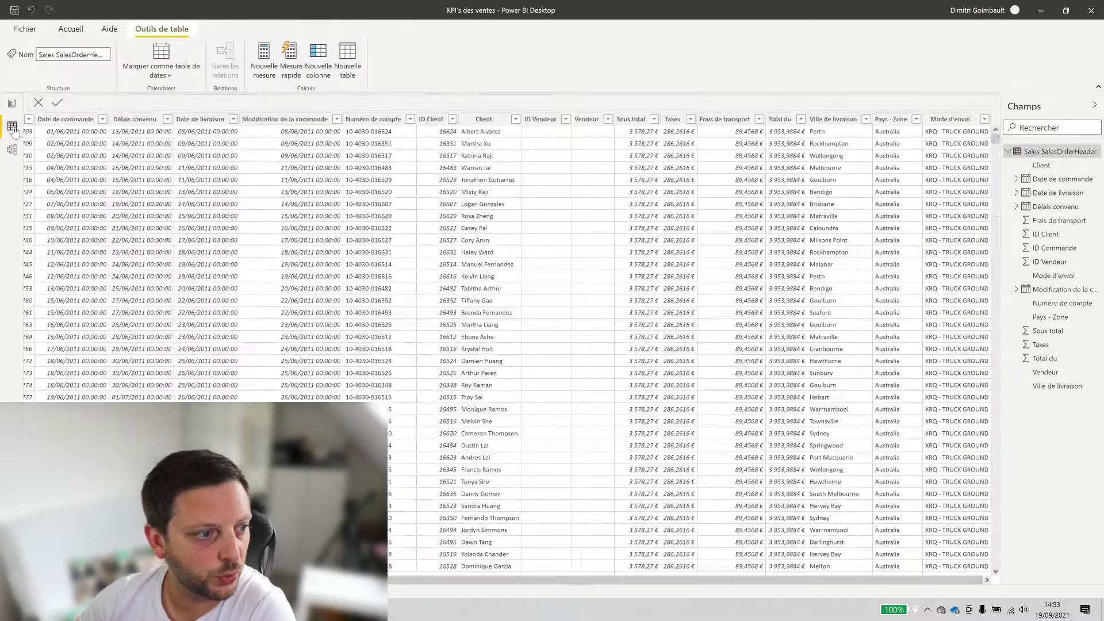
left_click(590, 122)
scroll(590, 141, "down", 15)
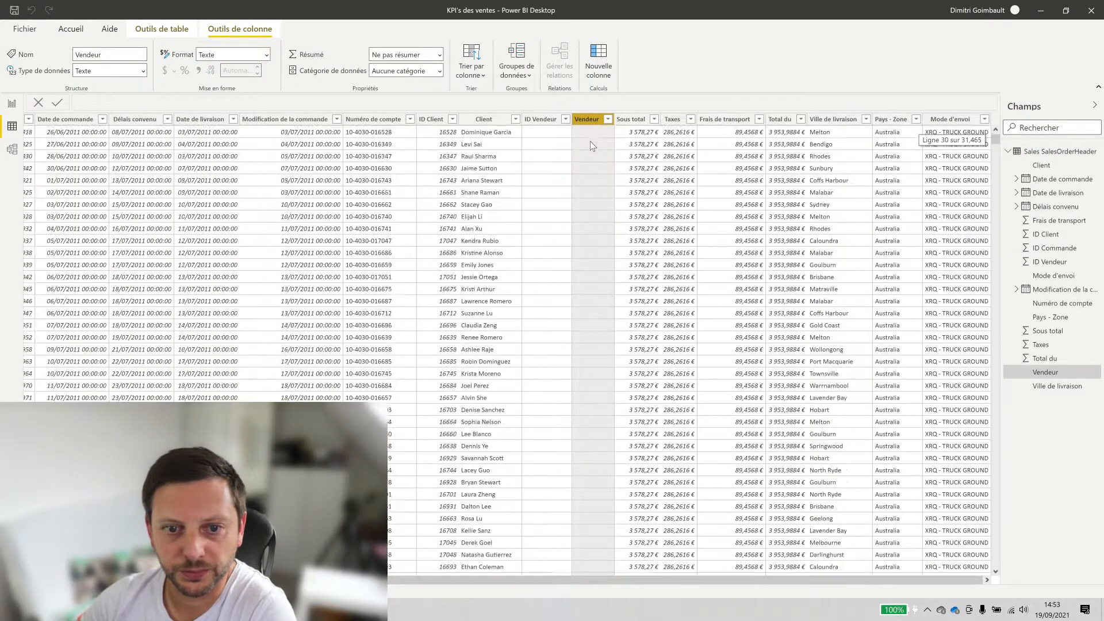
scroll(590, 140, "up", 10)
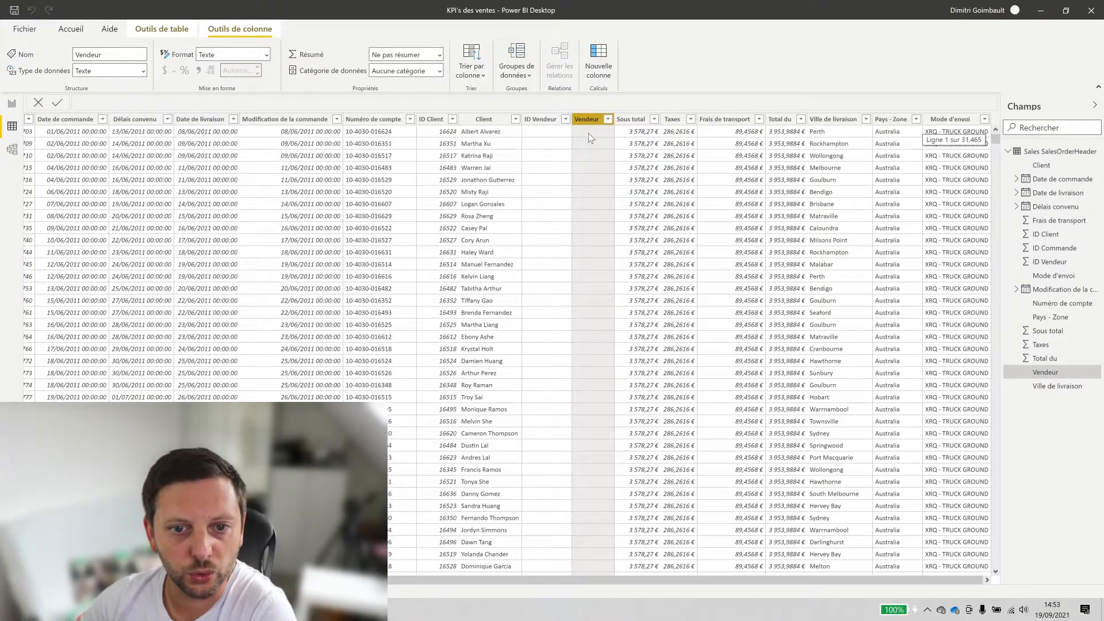
scroll(594, 151, "down", 8)
scroll(595, 150, "up", 8)
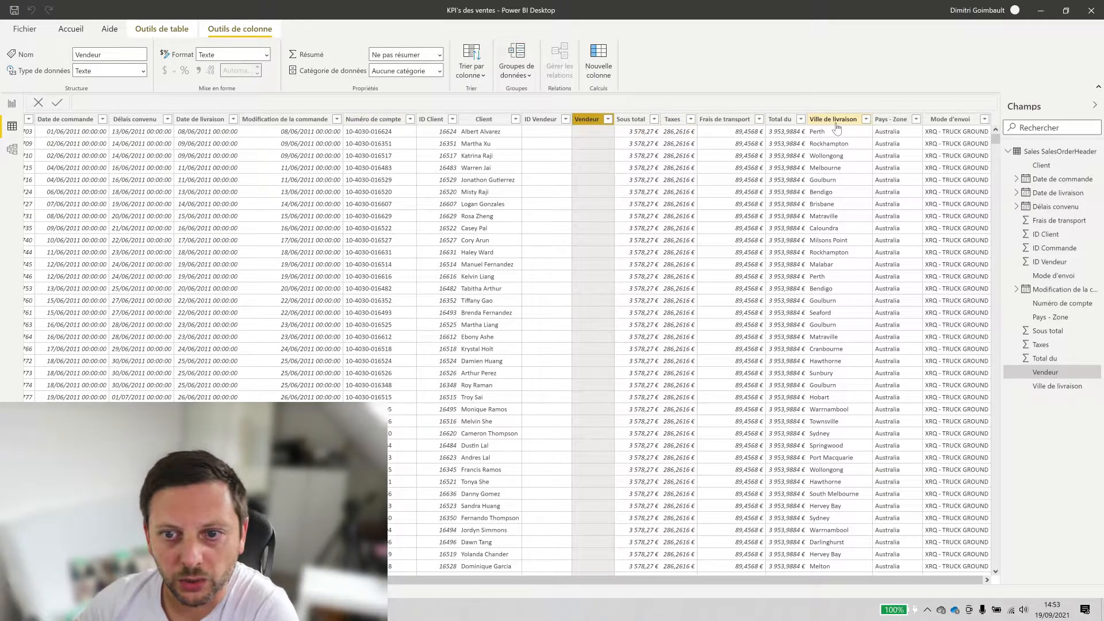
left_click(784, 120)
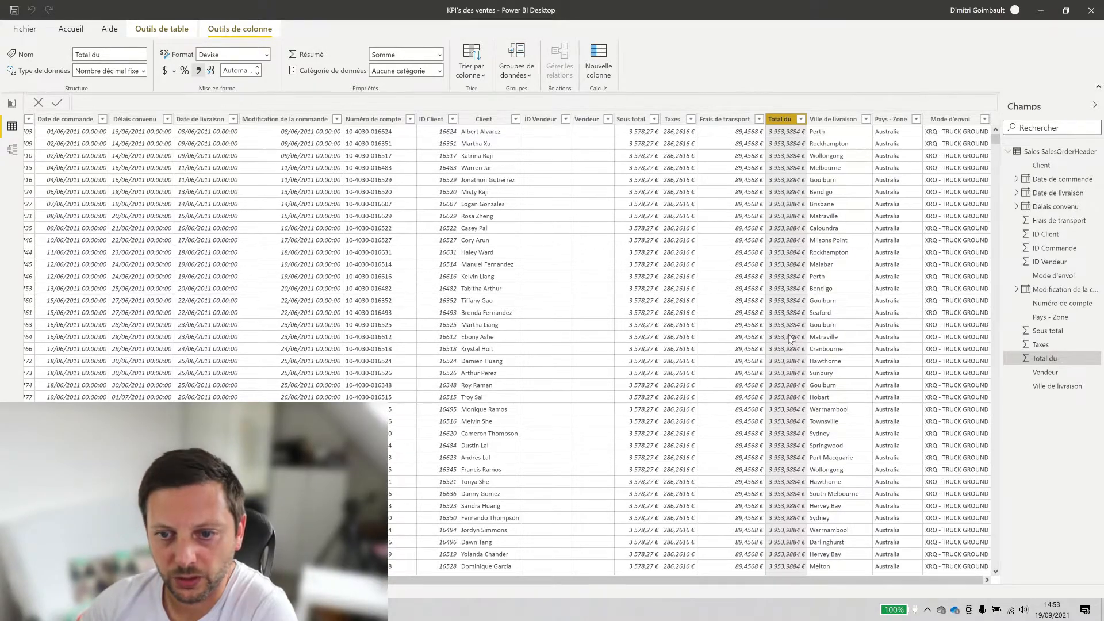
scroll(789, 338, "down", 3)
scroll(789, 338, "up", 3)
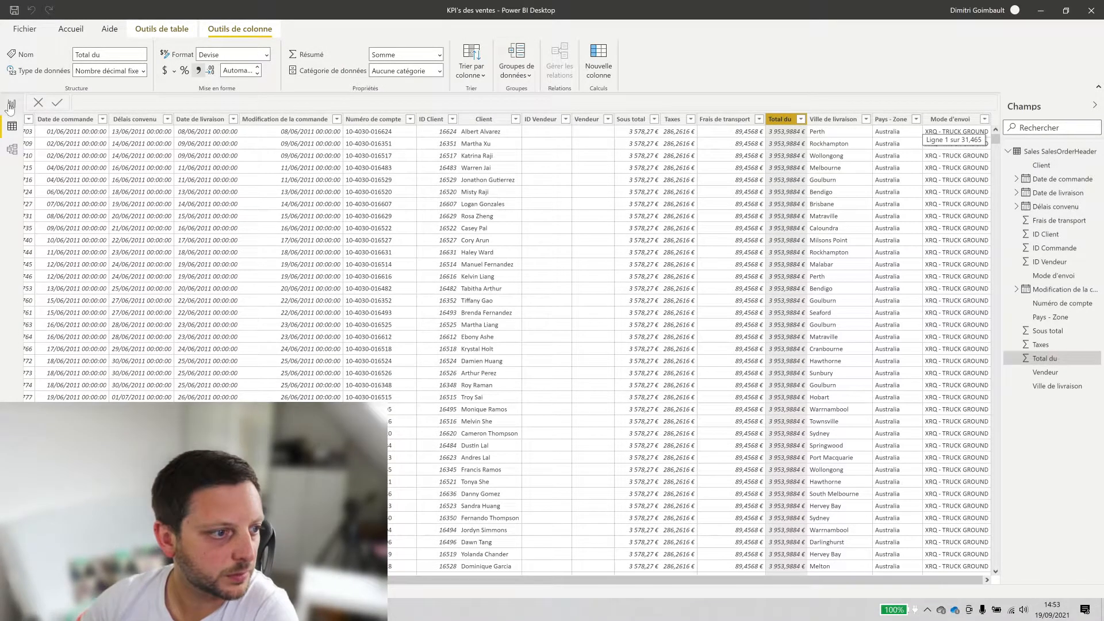
left_click(11, 105)
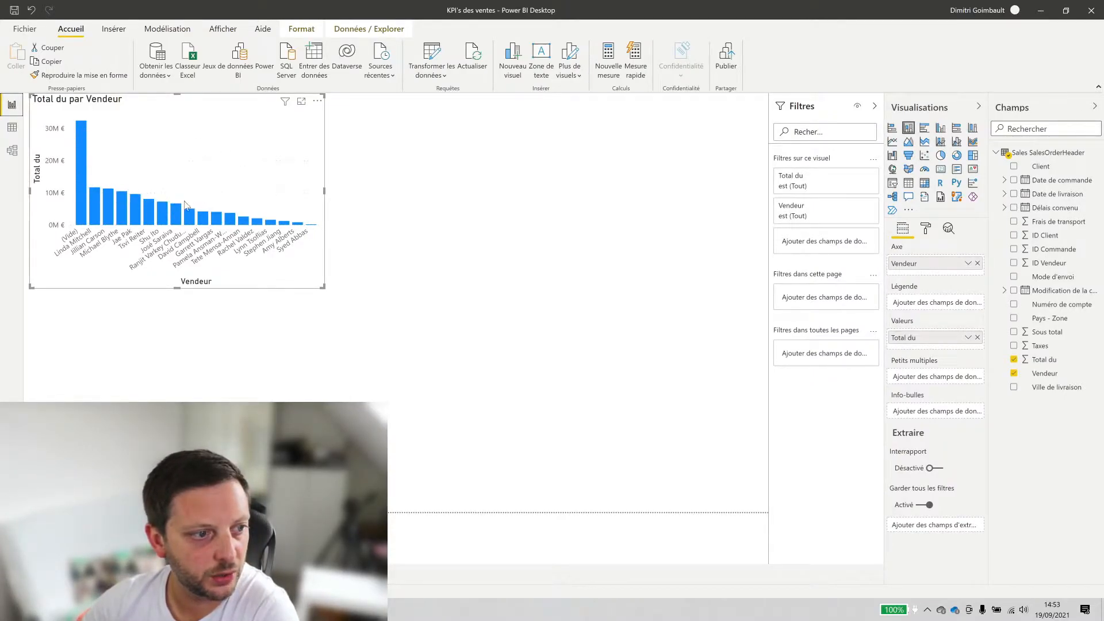
Filter the column chart's Vendeur field with basic filtering to include every salesperson except (Vide)
left_click(808, 215)
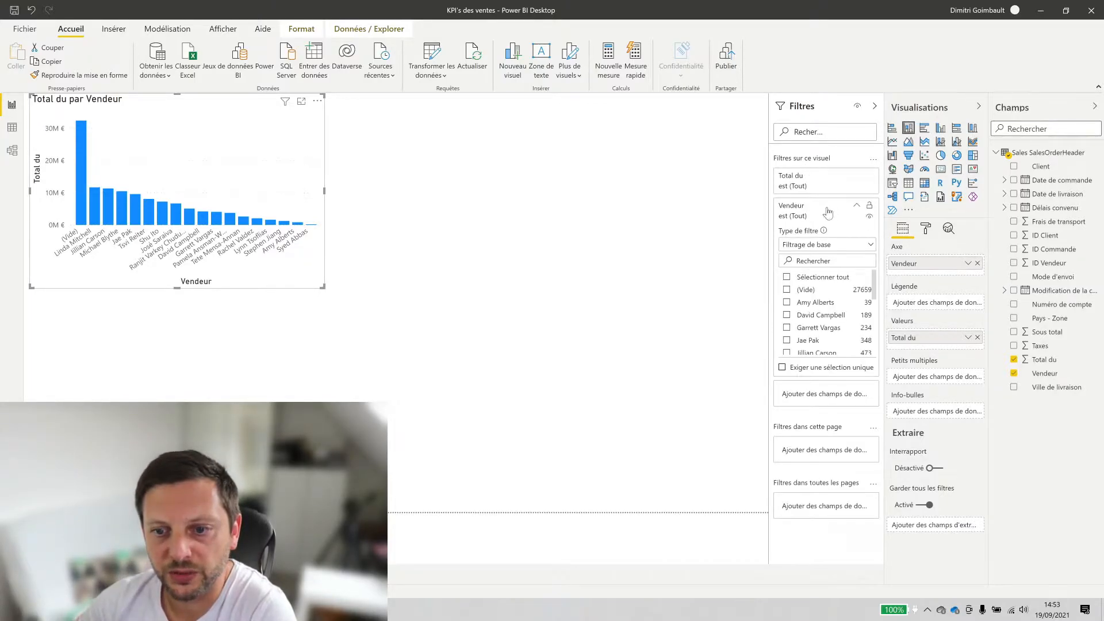
left_click(786, 290)
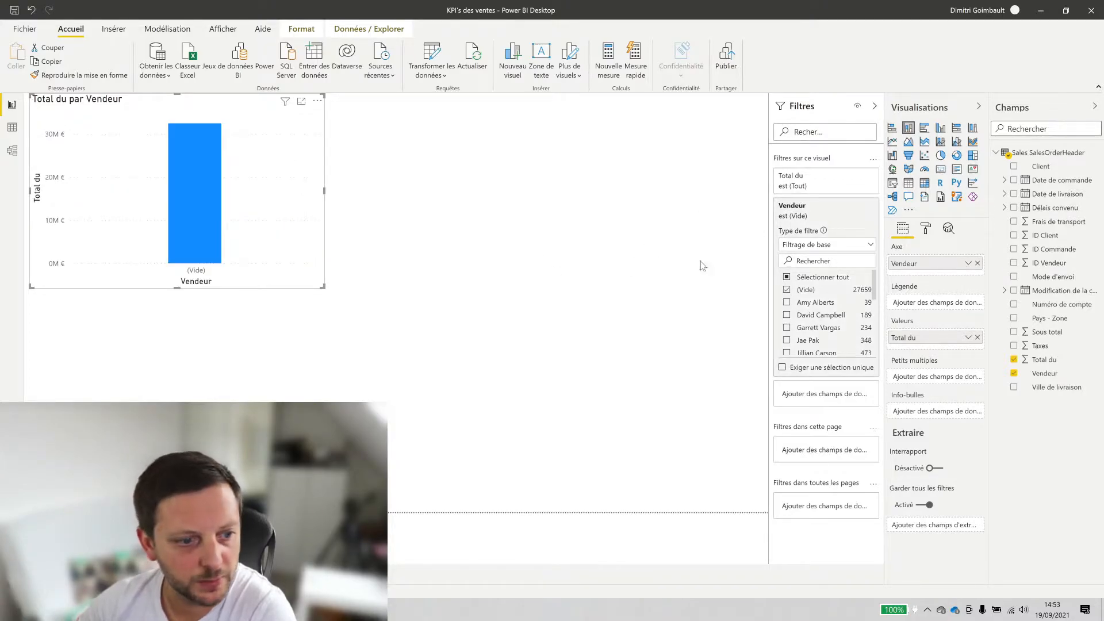
left_click(786, 277)
left_click(786, 290)
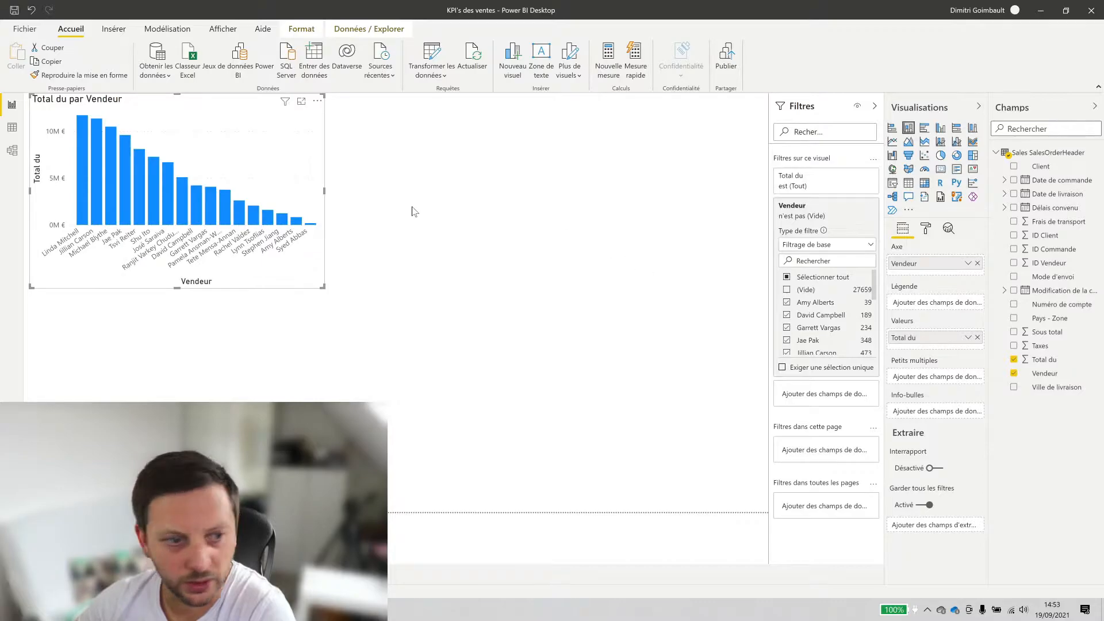
left_click(345, 211)
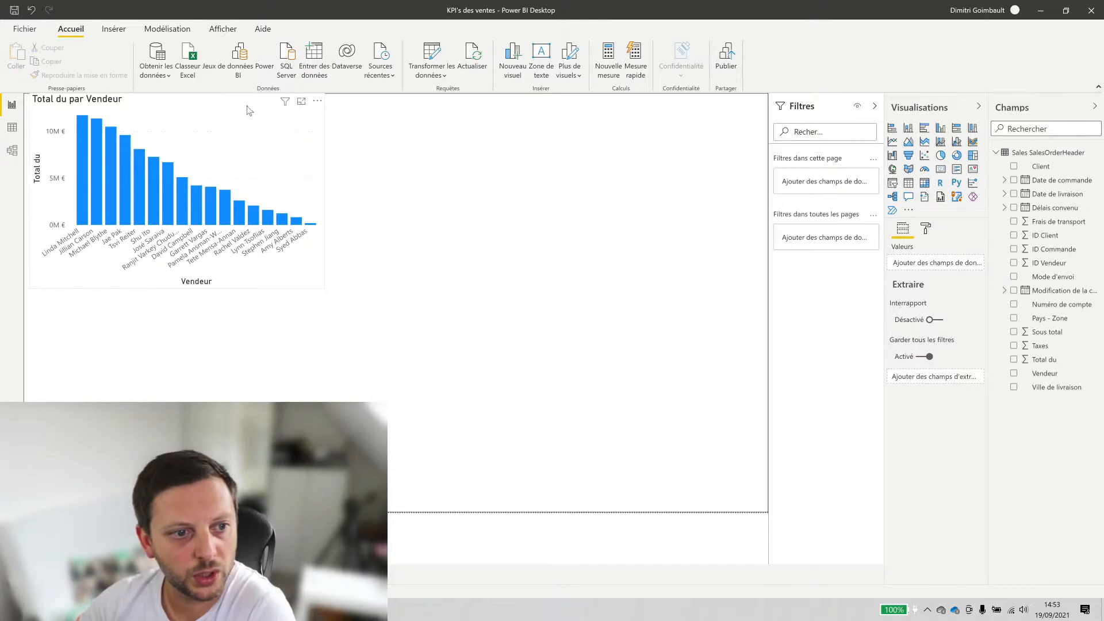
Filter the column chart's Vendeur field with N premiers to the top (Haut) 5 by Total du, and shift the chart slightly inward on the page
left_click(275, 120)
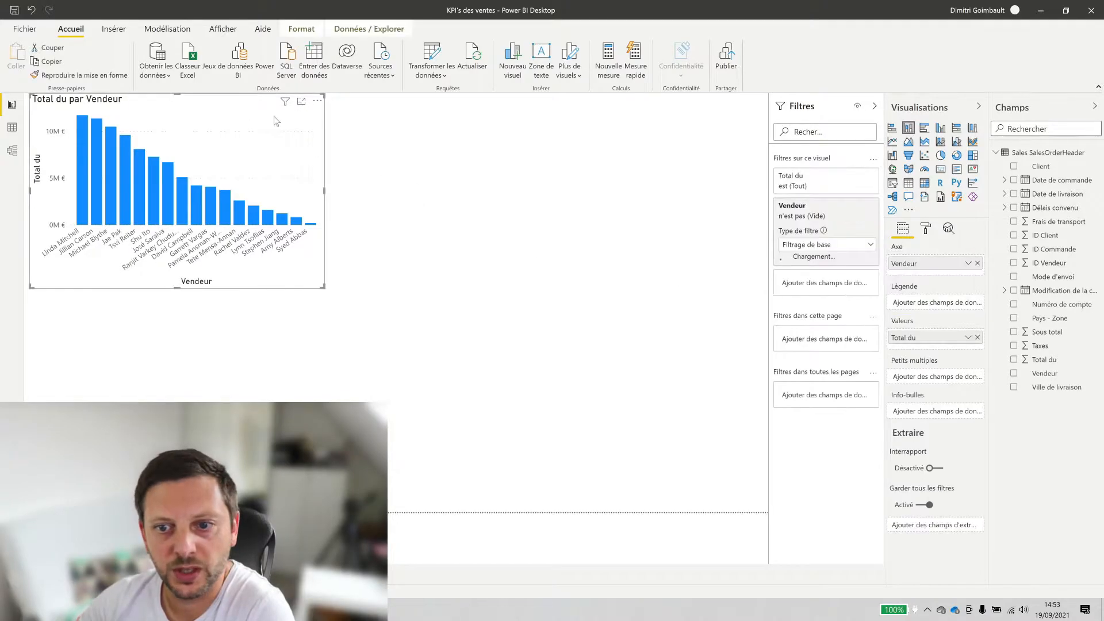
left_click(837, 247)
left_click(823, 261)
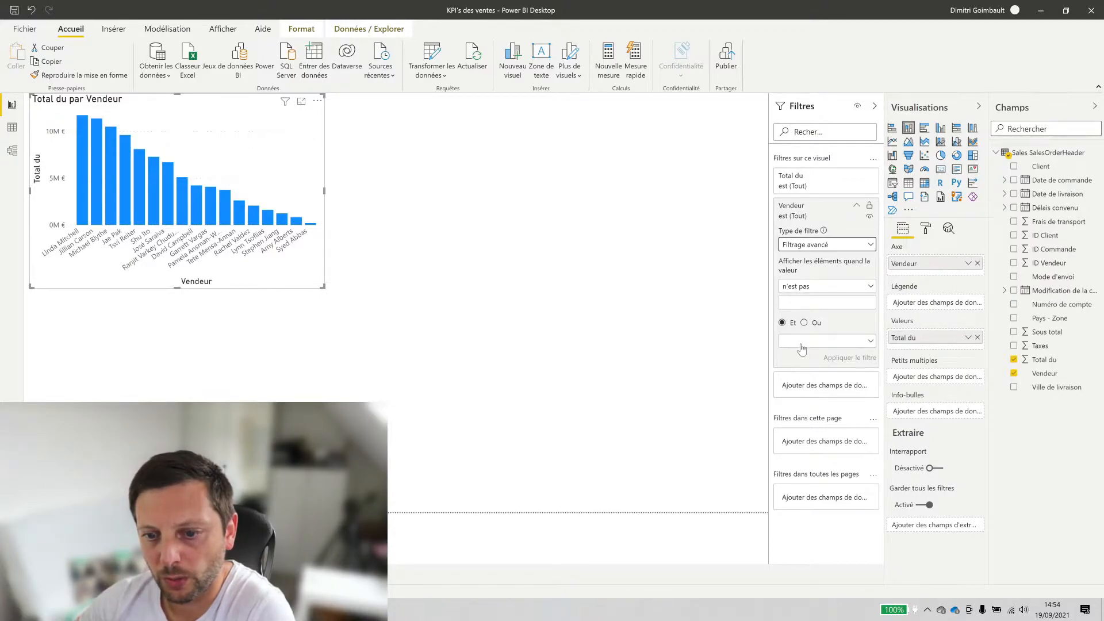
left_click(803, 245)
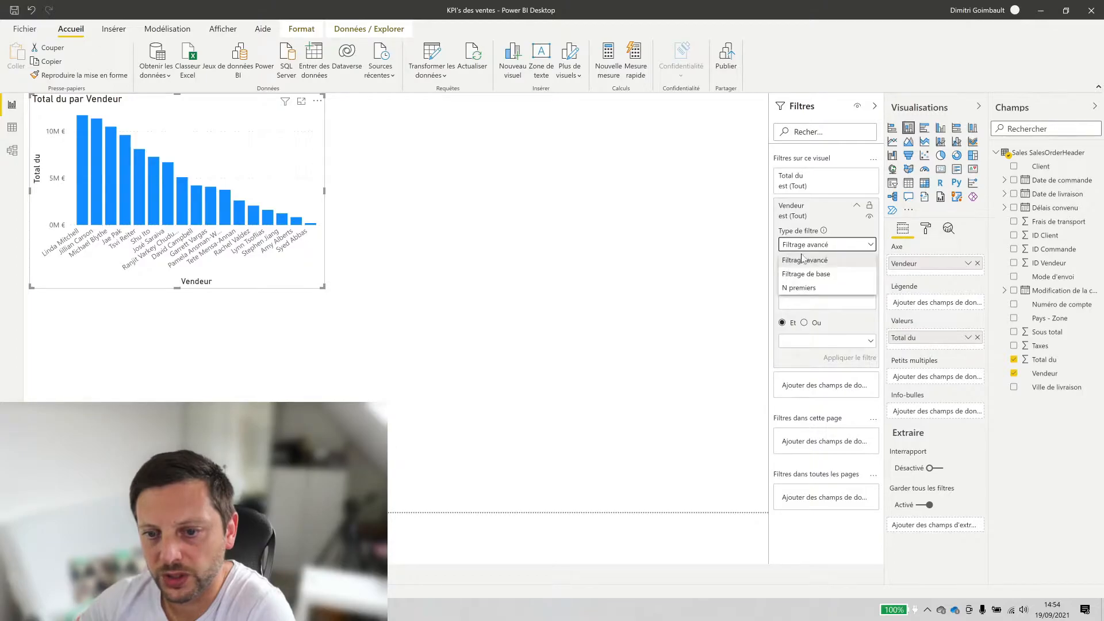
left_click(804, 288)
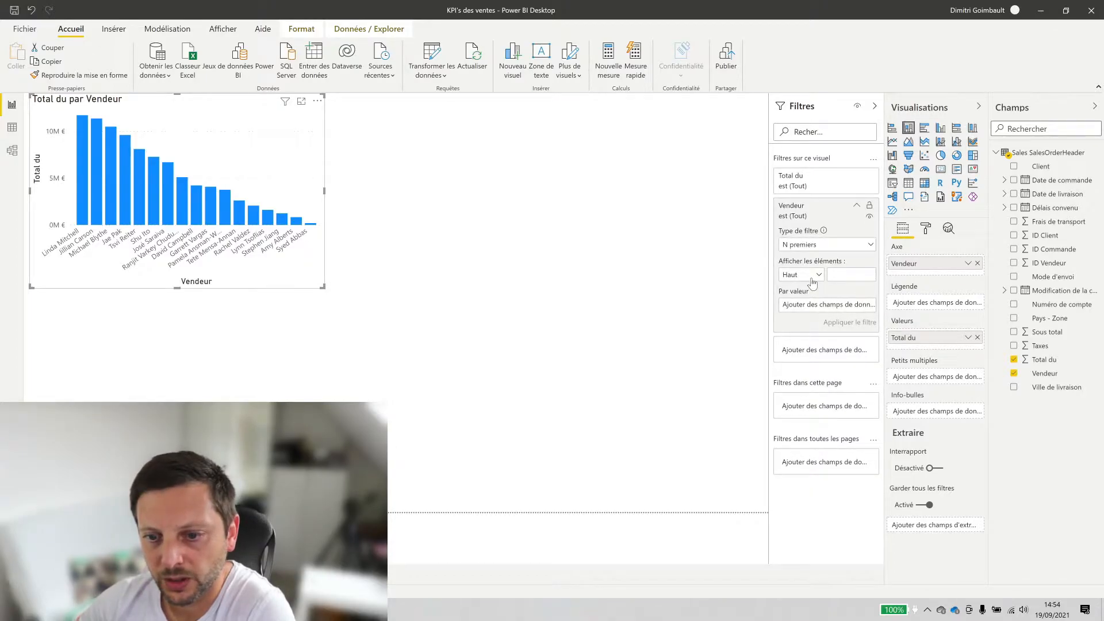
left_click(852, 275)
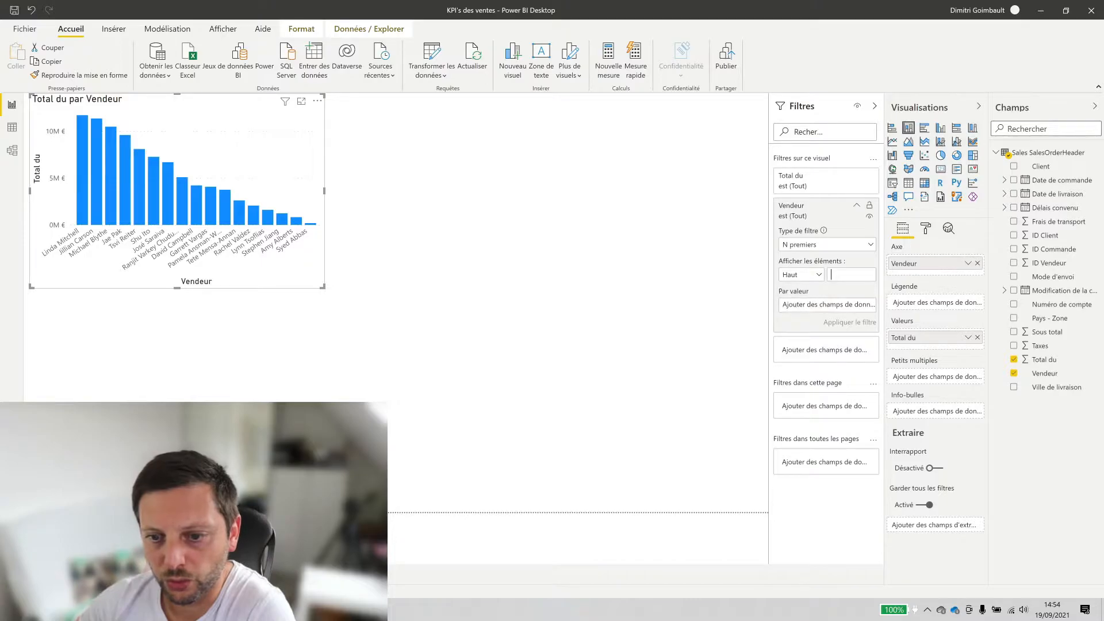
type("5")
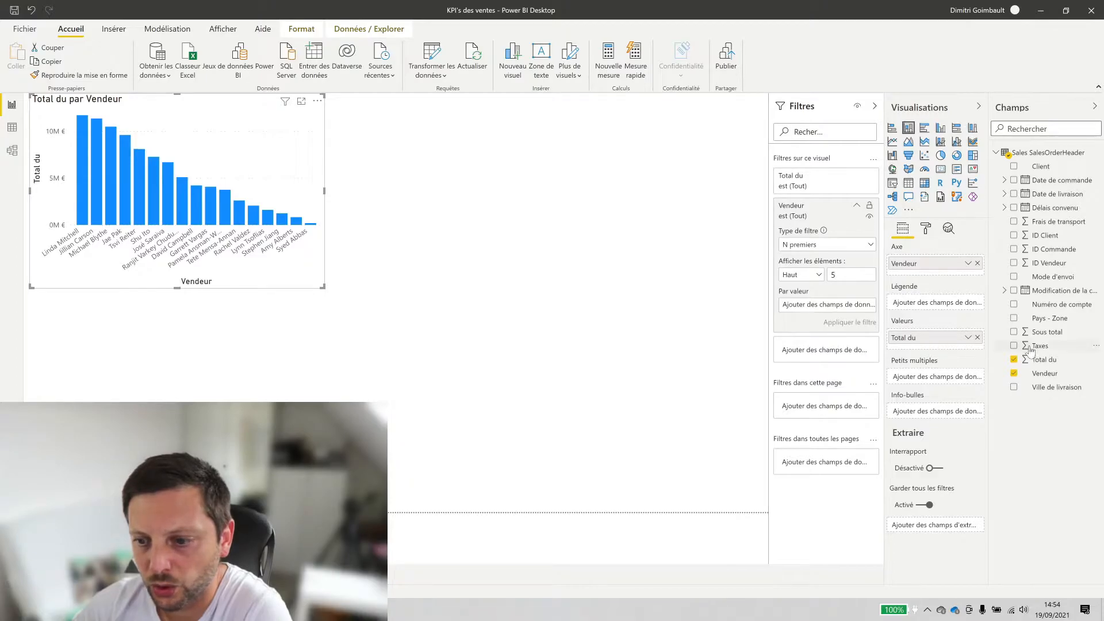
left_click_drag(1053, 362, 811, 304)
left_click(855, 322)
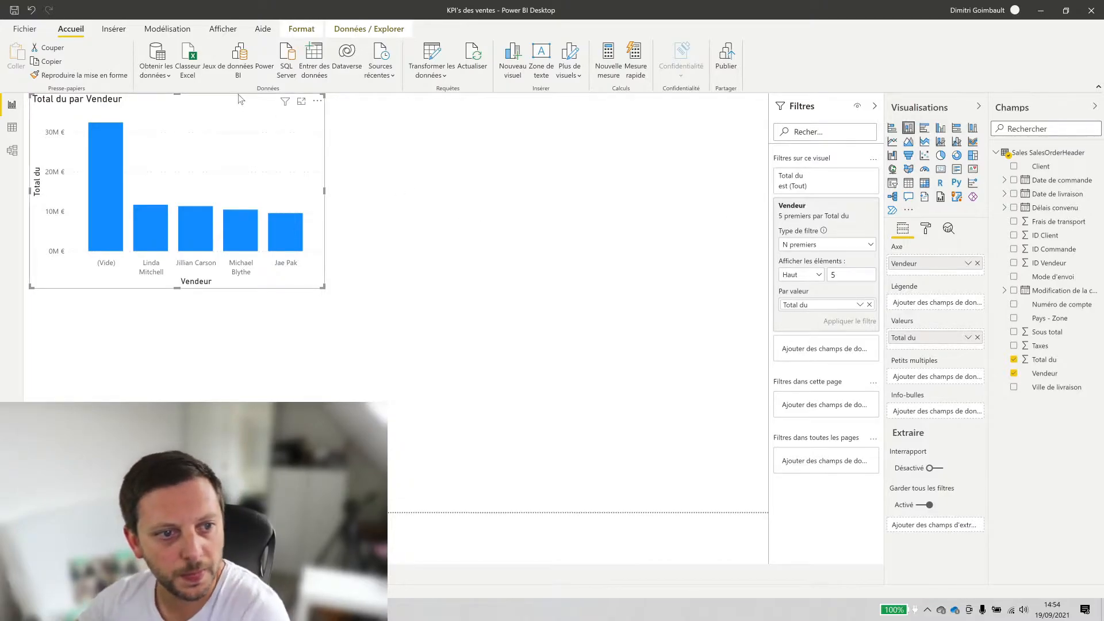
left_click_drag(236, 104, 245, 124)
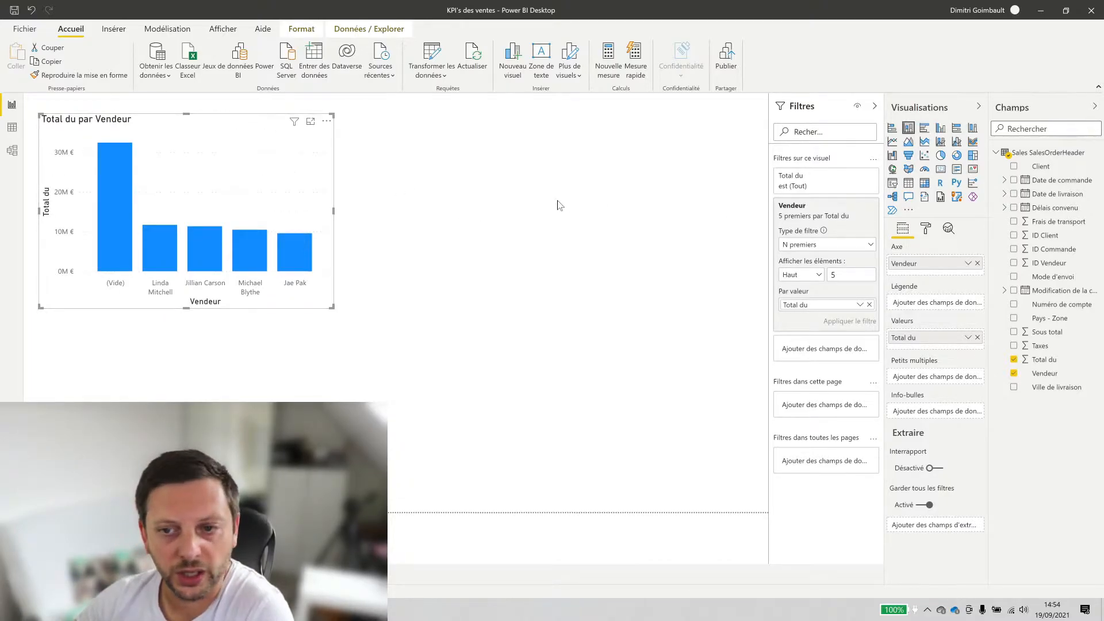
left_click(408, 175)
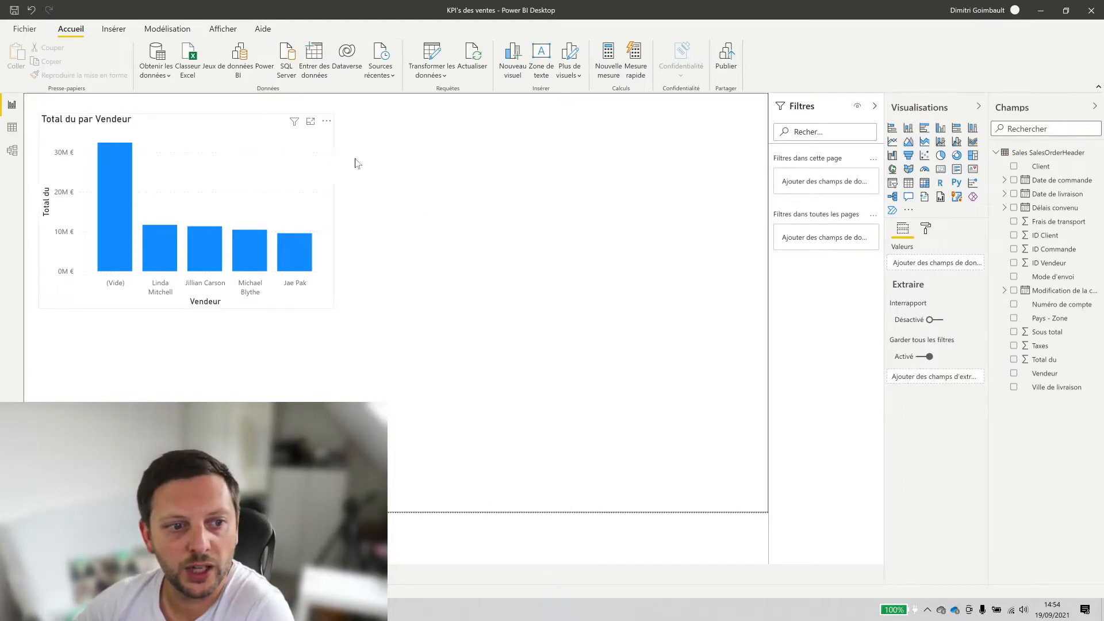
Add a line chart beside the column chart, with Total du as the values and Date de livraison as the axis
left_click(892, 141)
left_click_drag(282, 331, 654, 156)
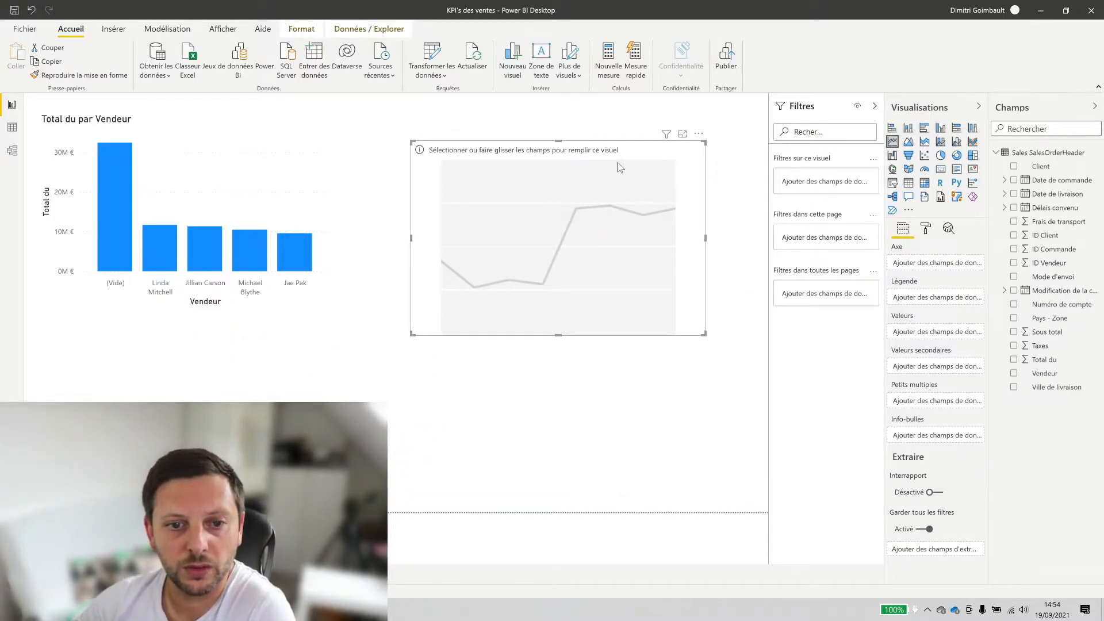
left_click_drag(619, 138, 615, 111)
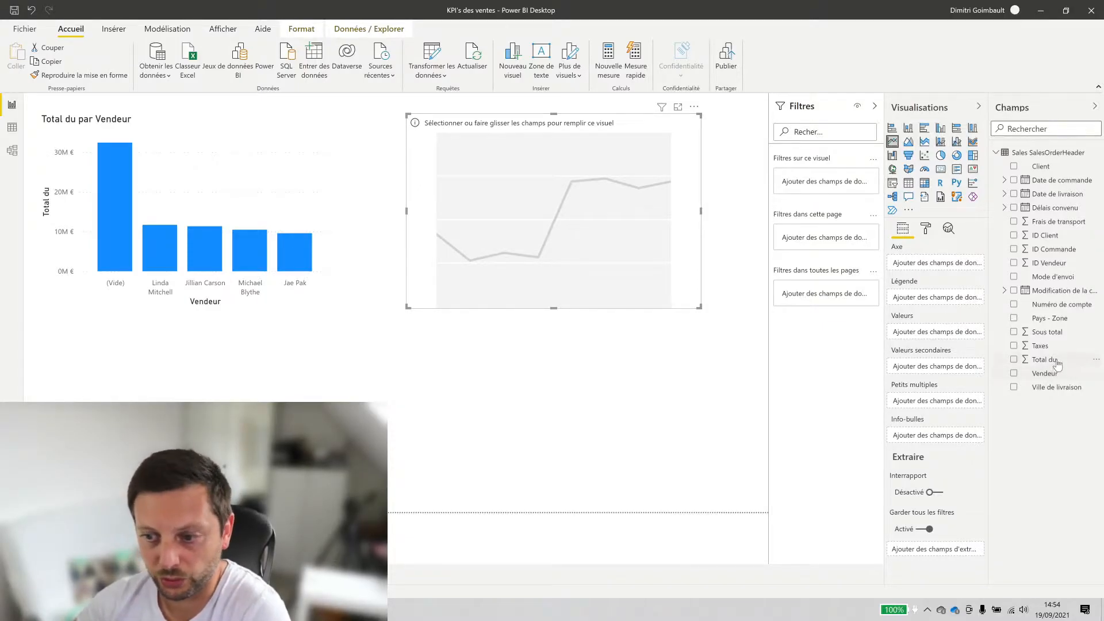
left_click_drag(1051, 361, 922, 332)
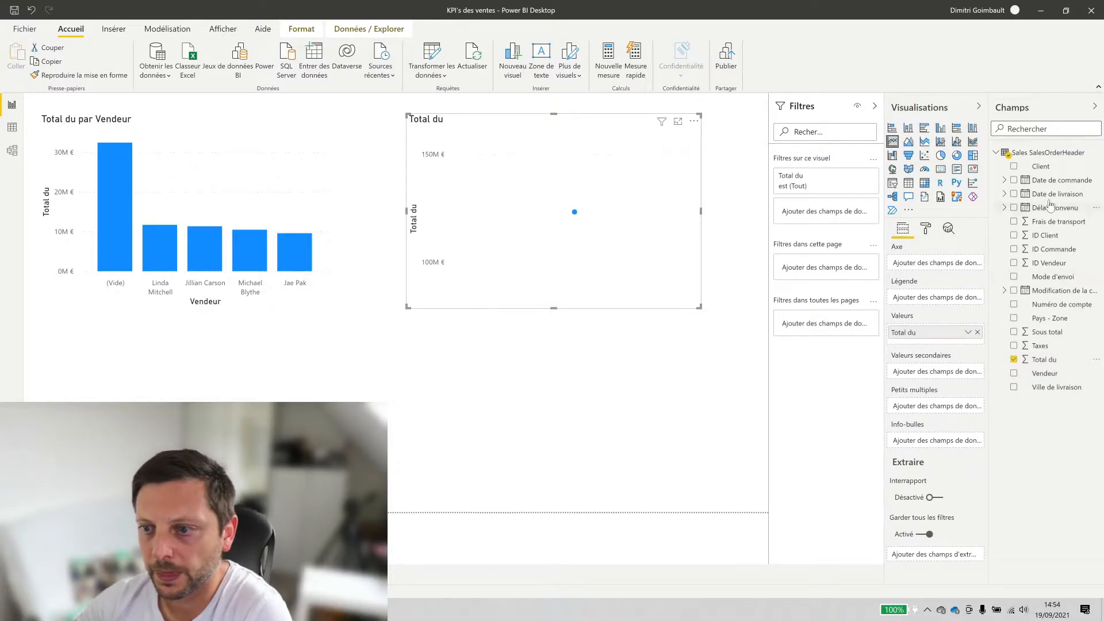
left_click_drag(1050, 194, 913, 268)
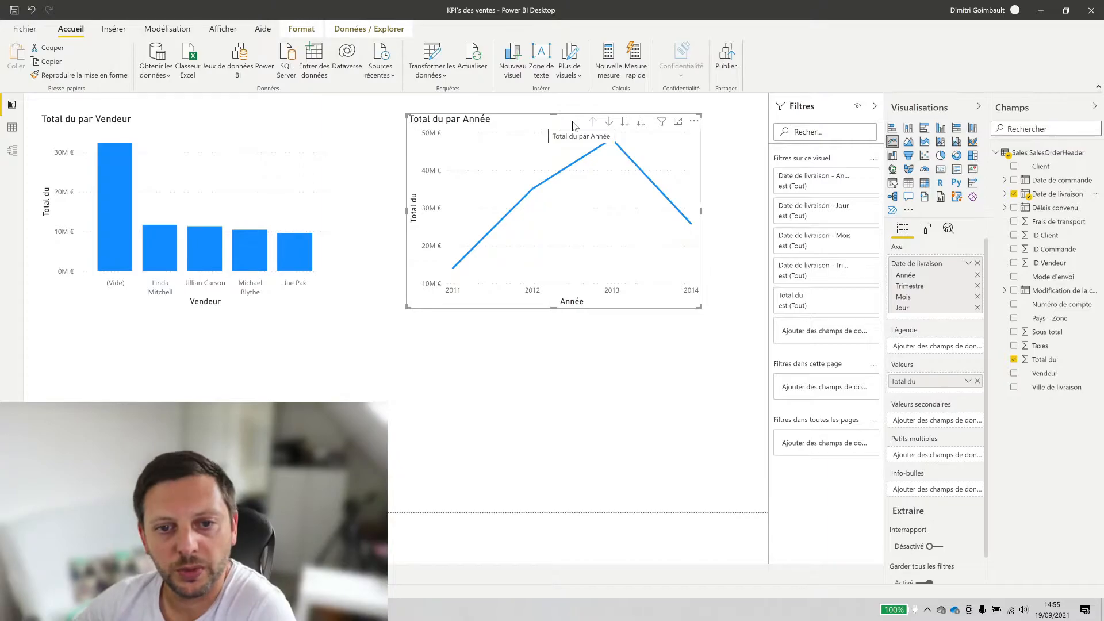
Step the line chart through the date hierarchy from years to quarters, months and days, and back up to quarters
left_click(610, 122)
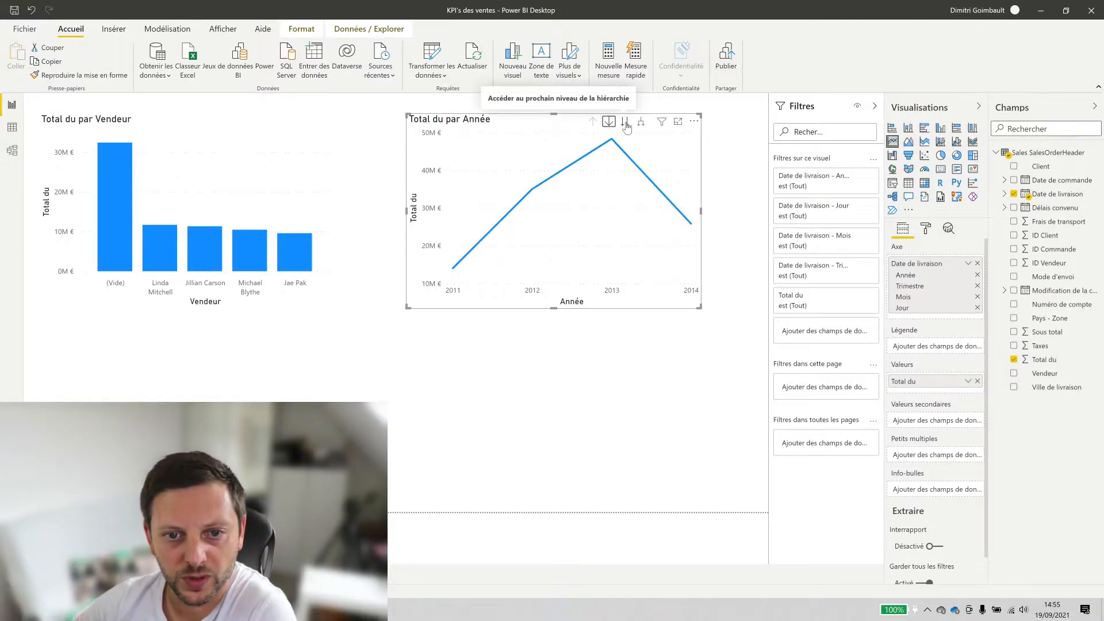
left_click(626, 123)
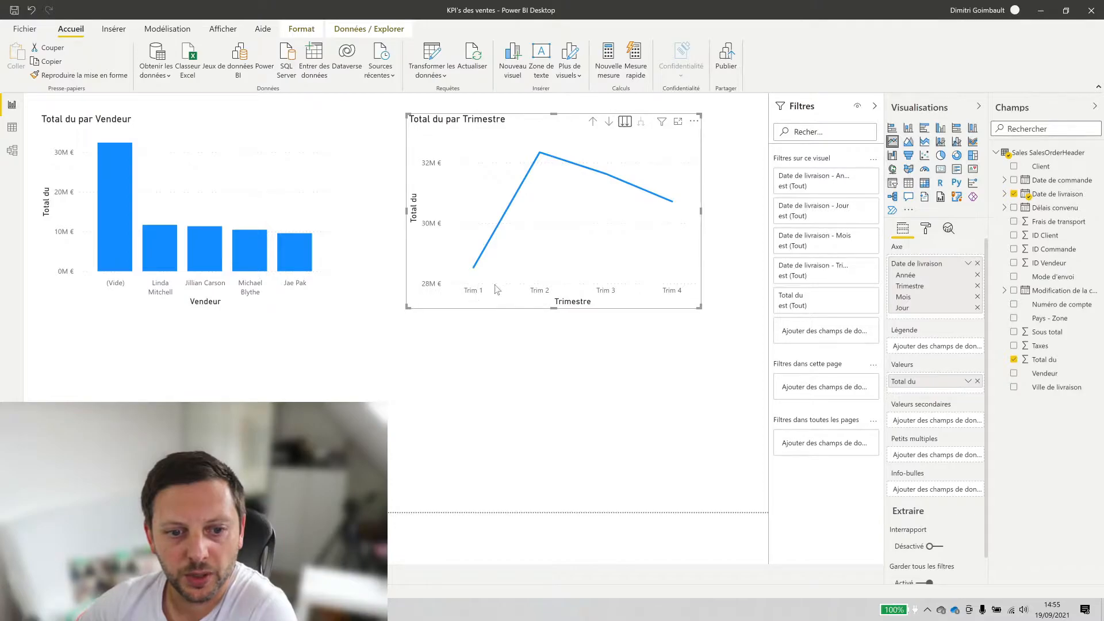
left_click(628, 124)
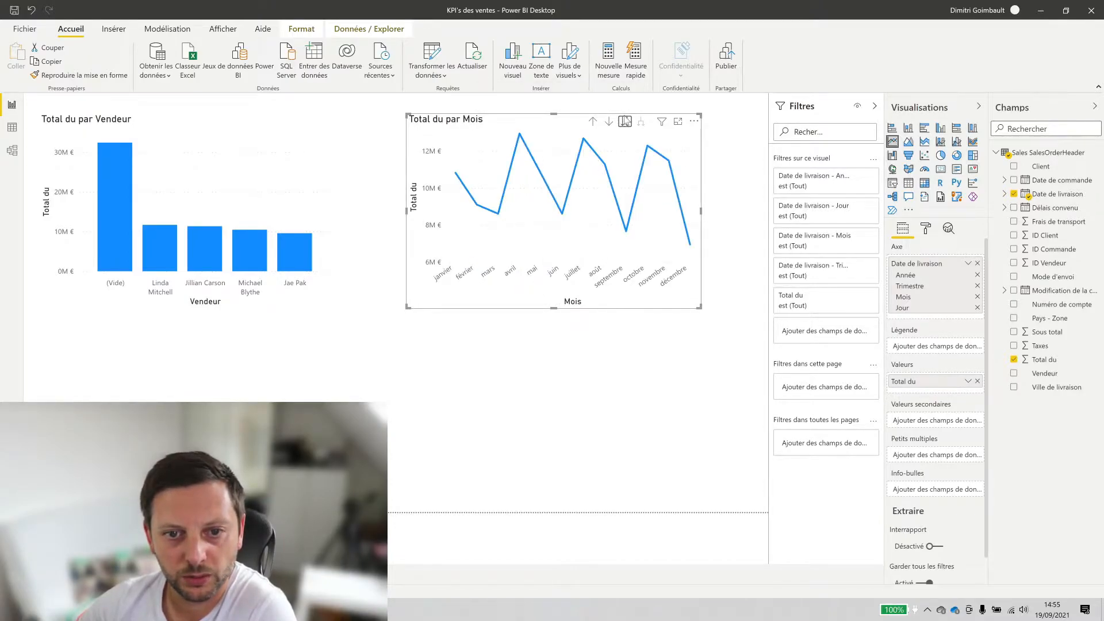
left_click(625, 125)
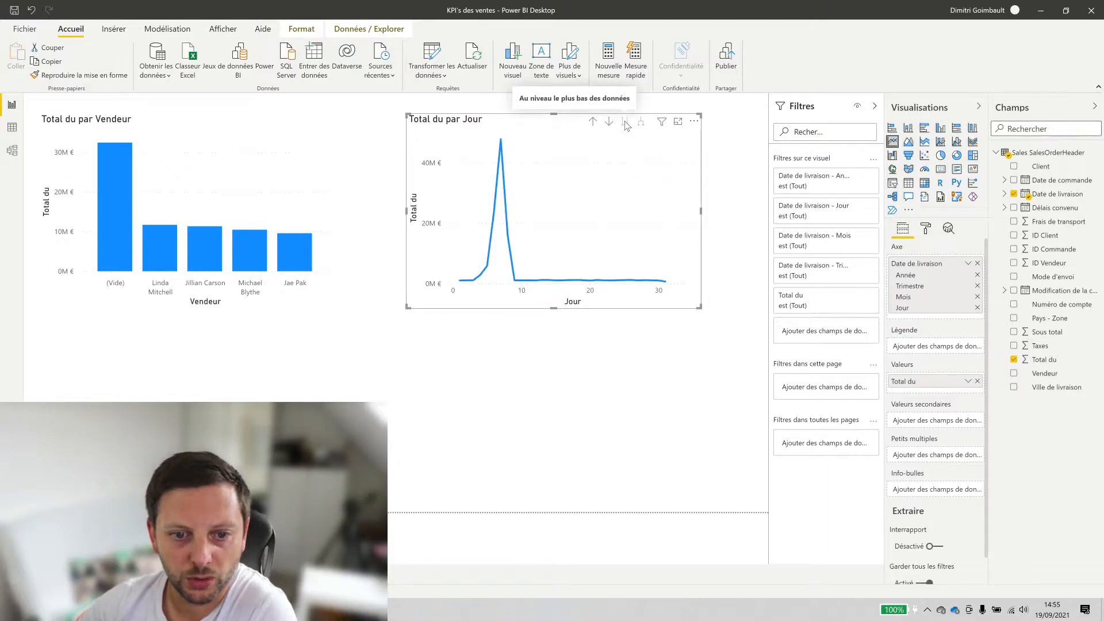
left_click(593, 123)
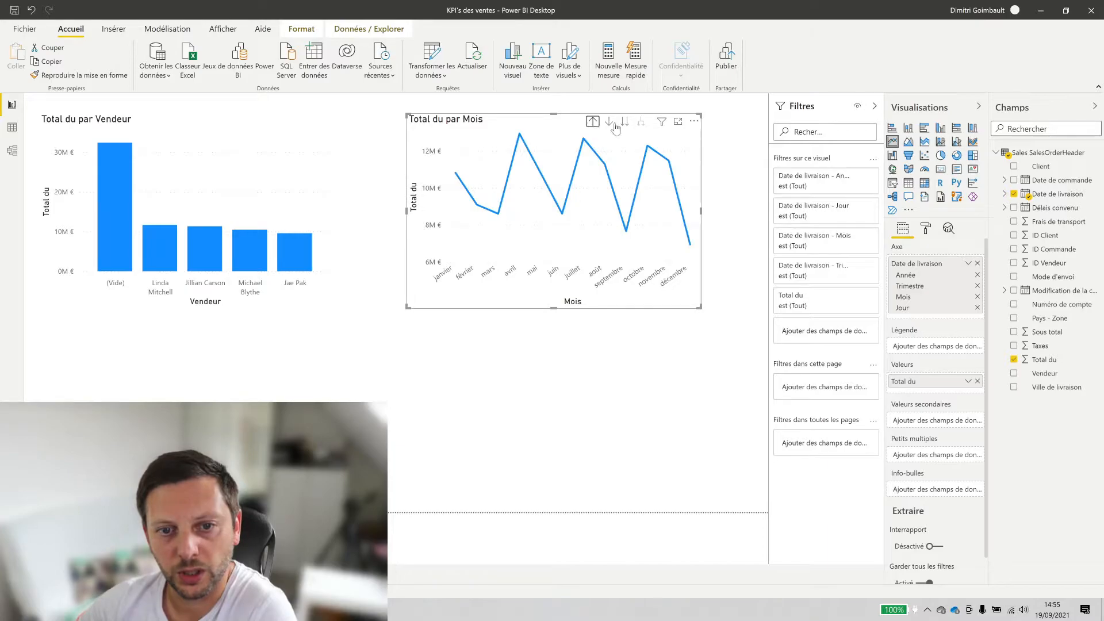
left_click(592, 122)
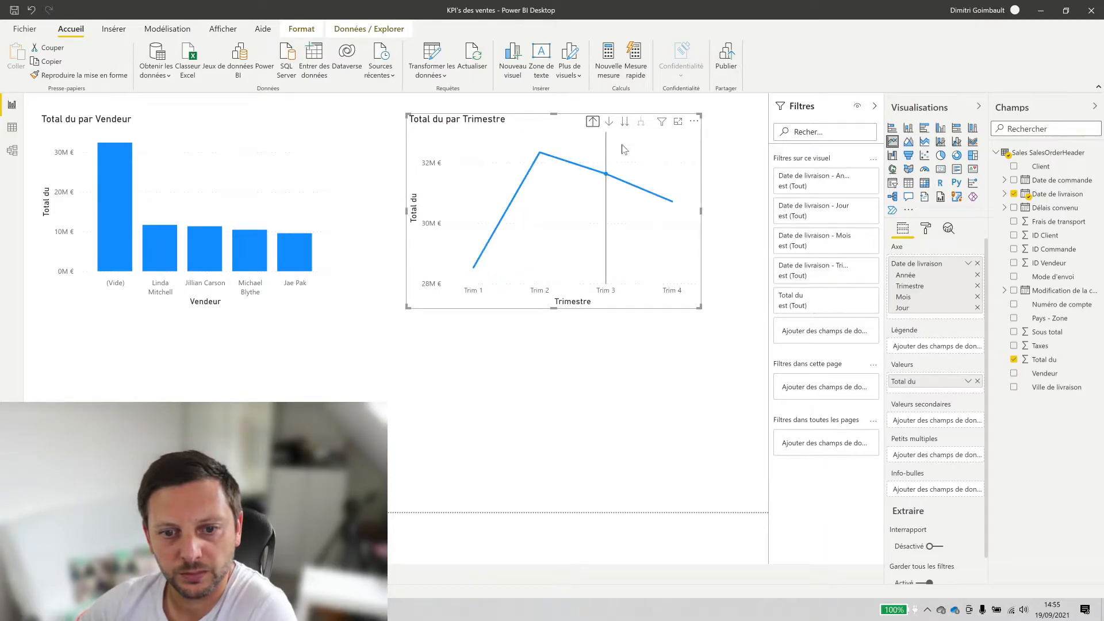
Bring the line chart up to years, expand it through quarters to months, and go back up to years with quarters
left_click(591, 123)
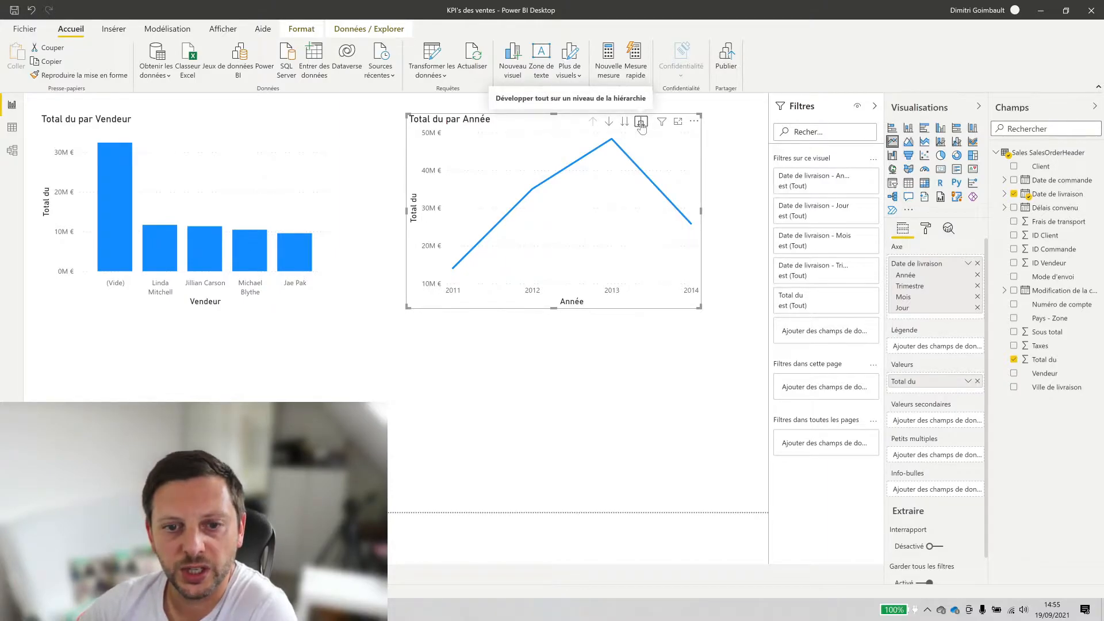
left_click(641, 124)
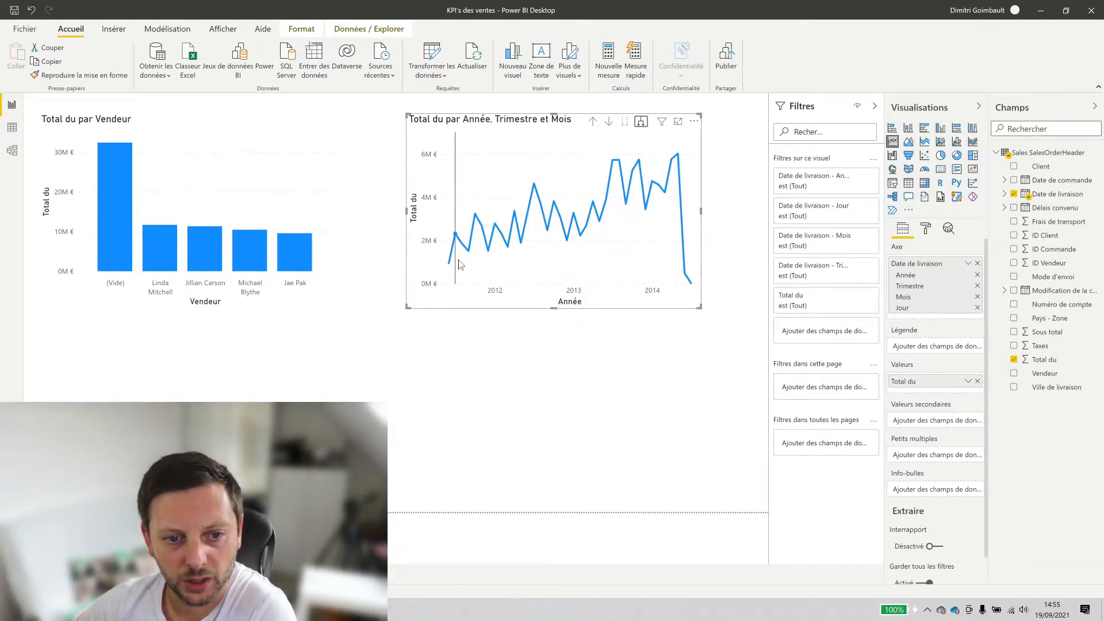
left_click(593, 121)
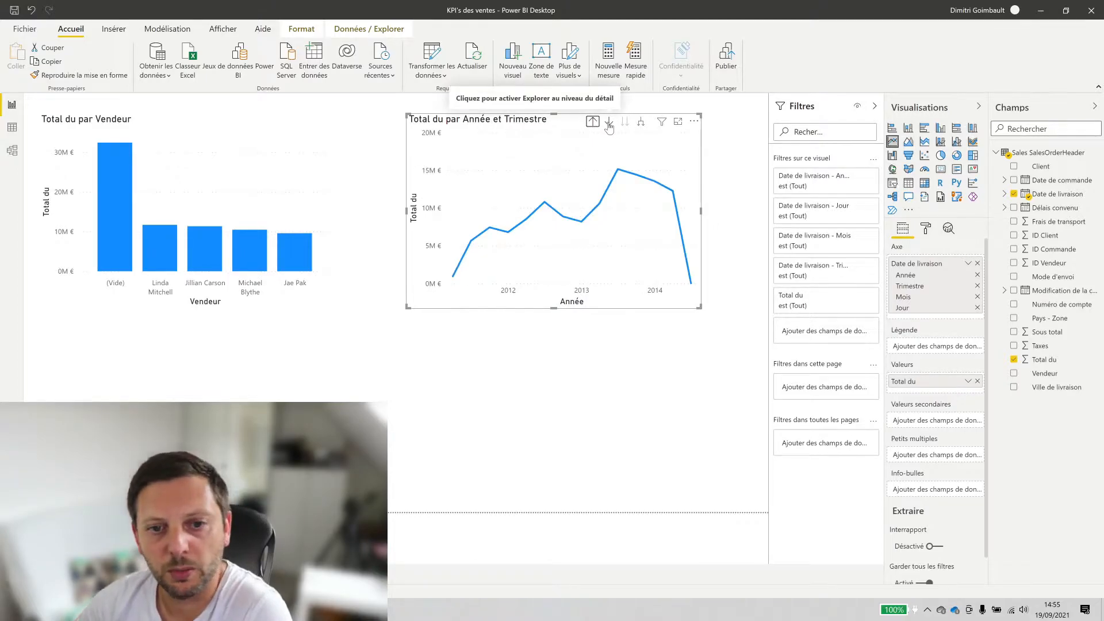
Turn on drill-down mode for the line chart, expand its hierarchy through months to days, and return it to years
left_click(609, 124)
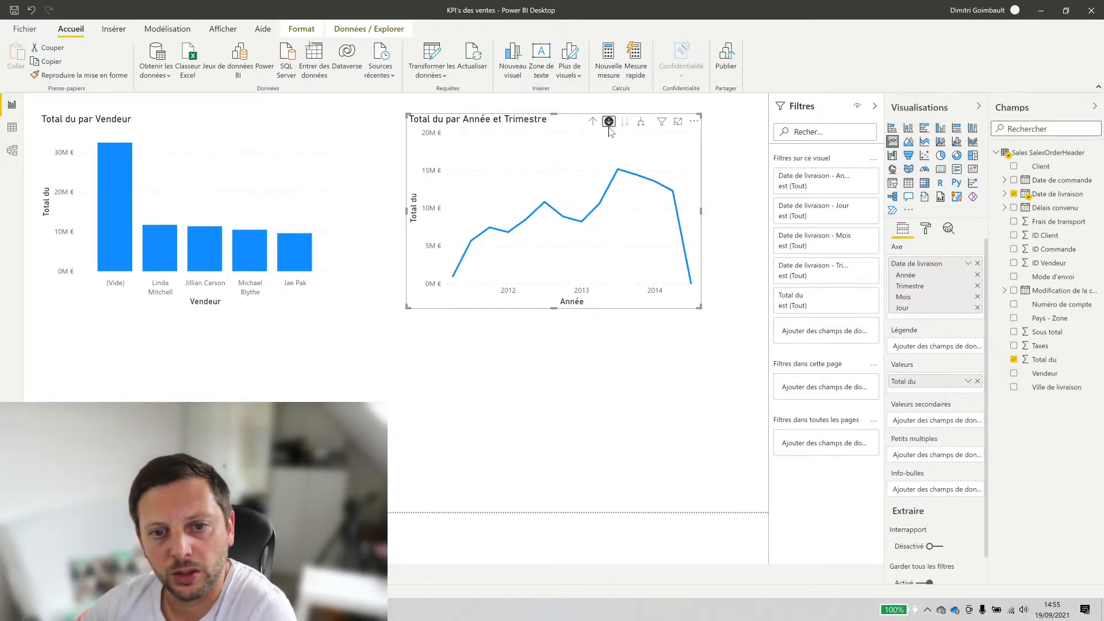
left_click(640, 122)
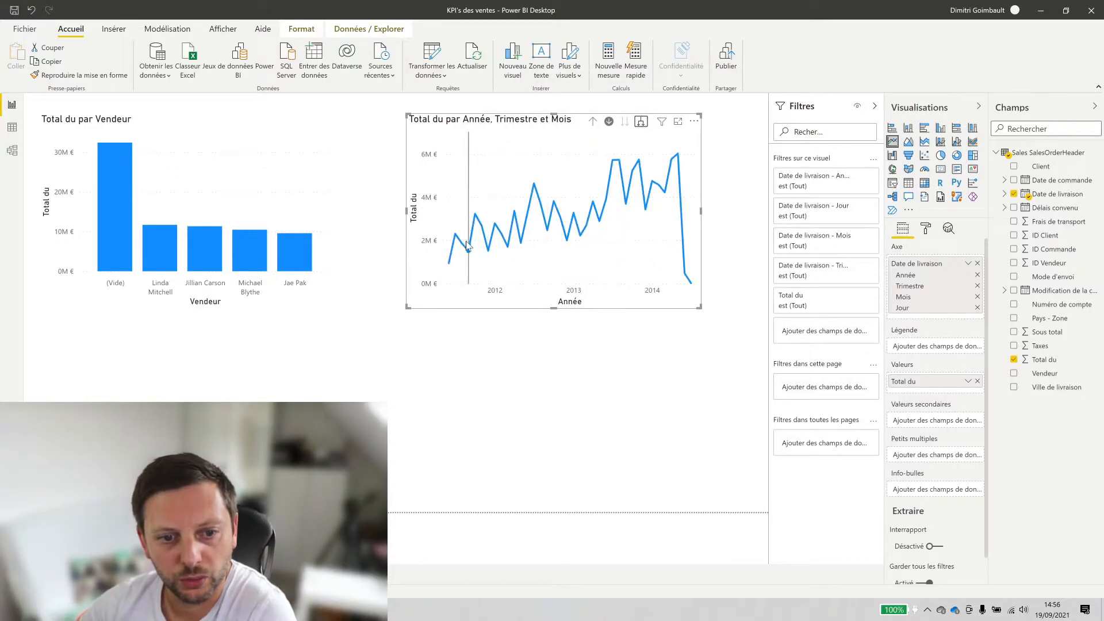
left_click(640, 123)
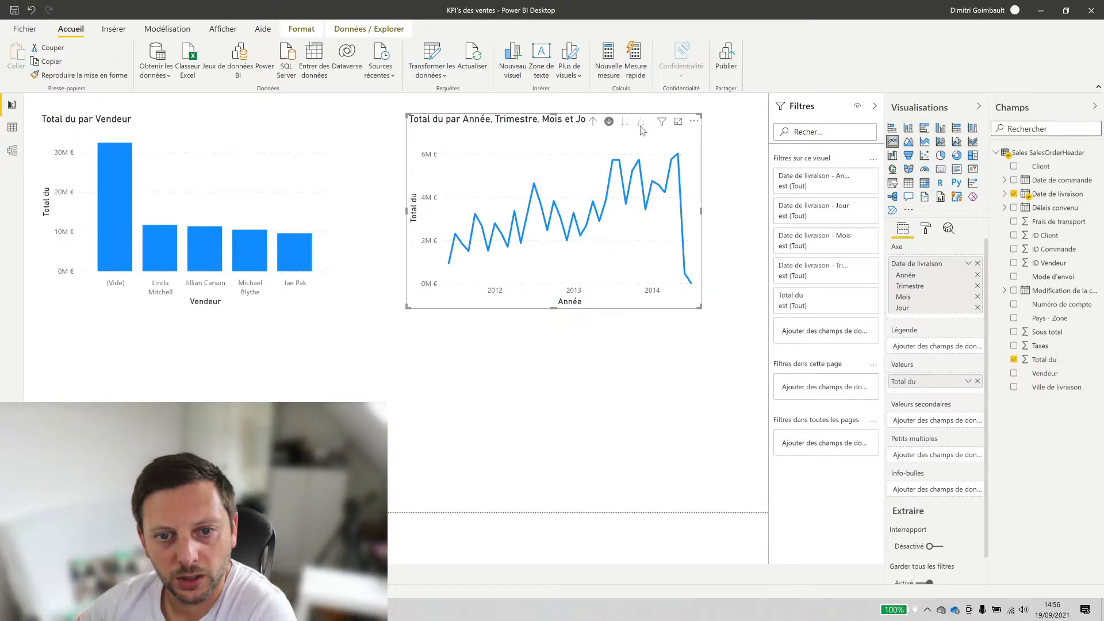
left_click(592, 123)
left_click(593, 123)
left_click(593, 123)
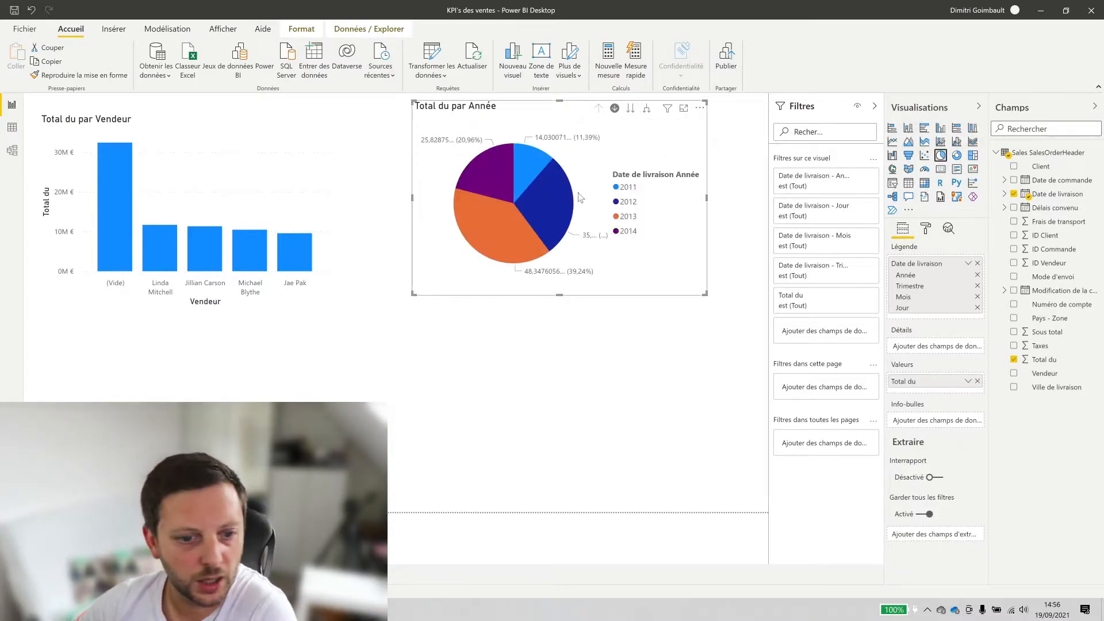
Move the pie chart lower on the page, undo that move, and convert the pie chart back to a line chart
left_click_drag(568, 118, 554, 153)
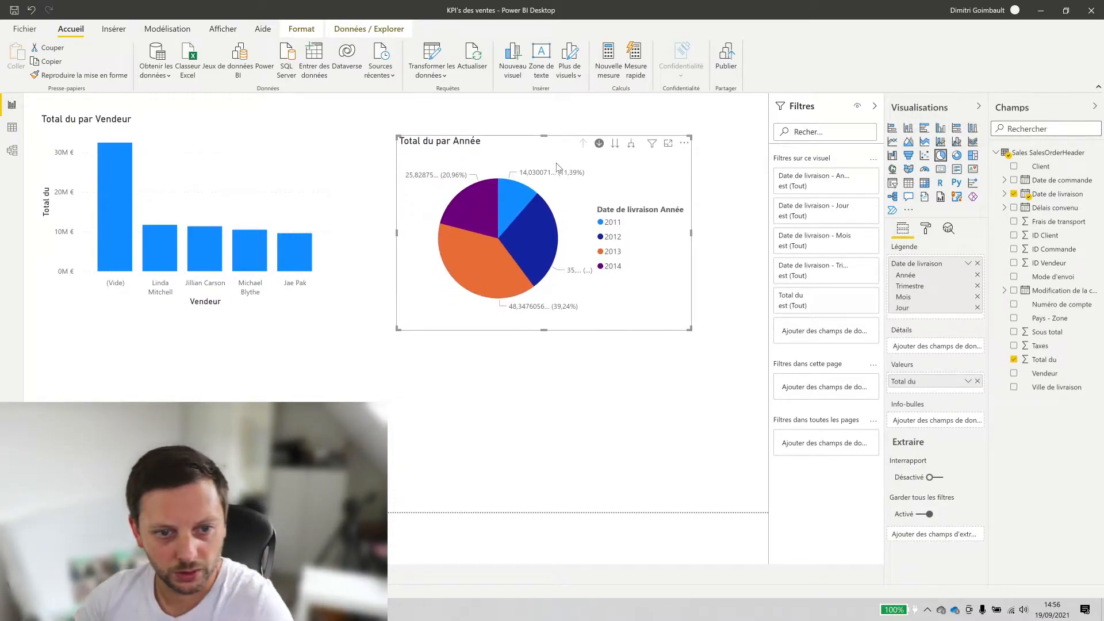
key("ctrl+z")
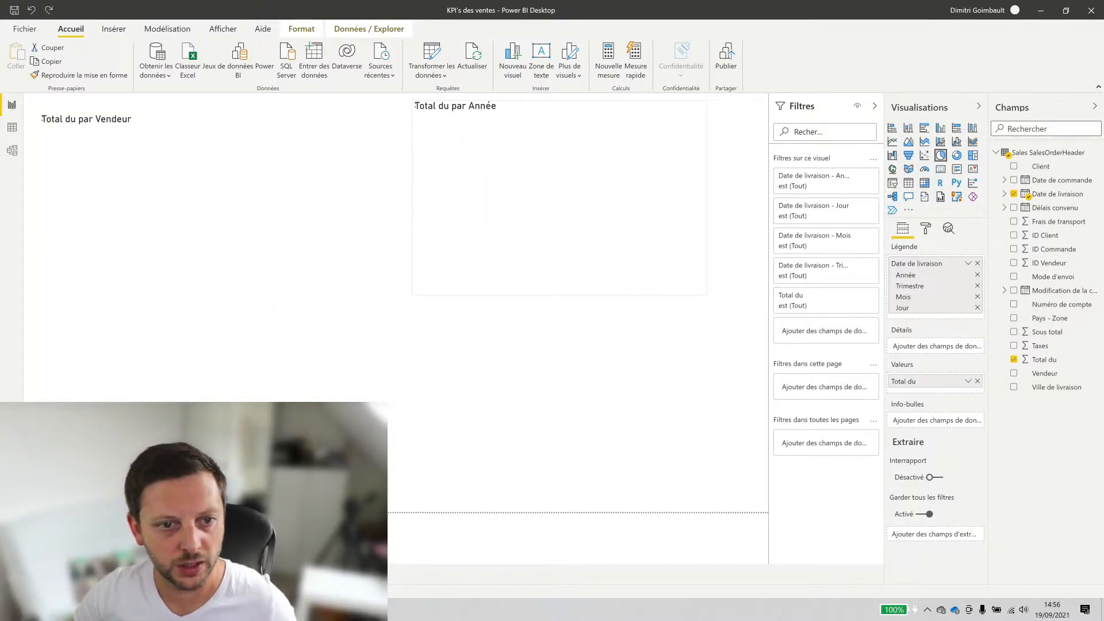
left_click(552, 368)
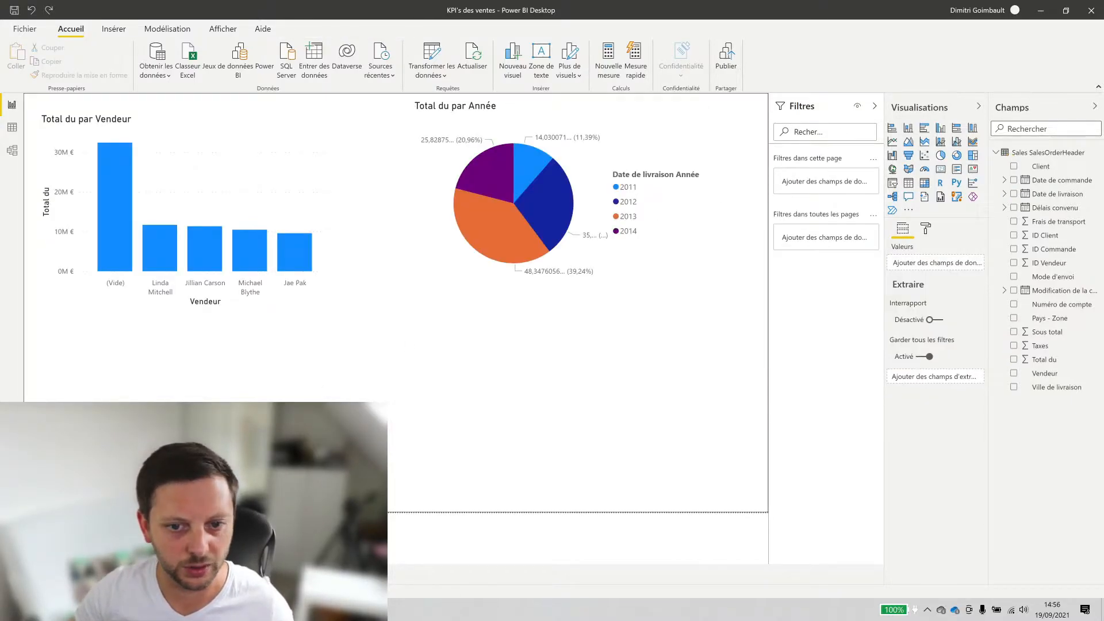
left_click(655, 146)
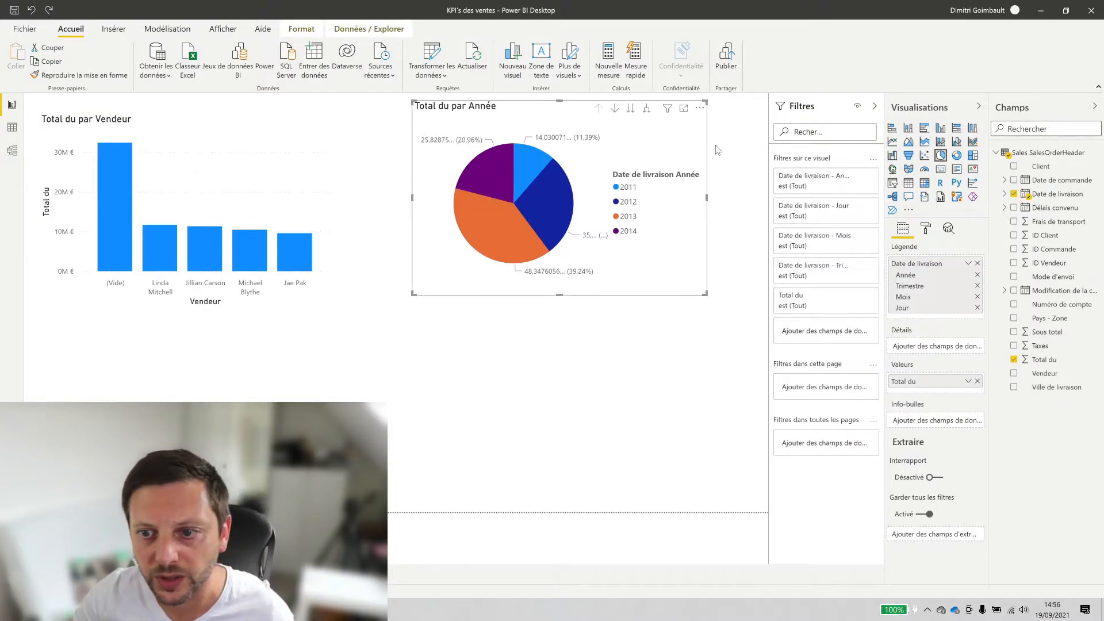
left_click(890, 145)
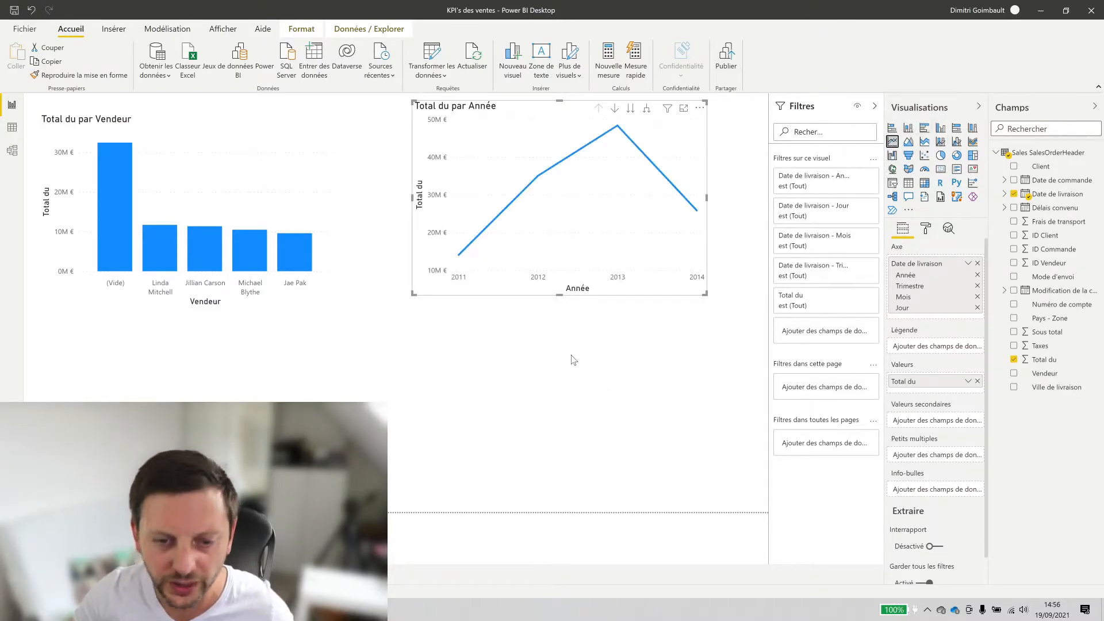
Add a donut chart below the line chart, with Total du as the values and Pays - Zone as the legend
left_click(530, 392)
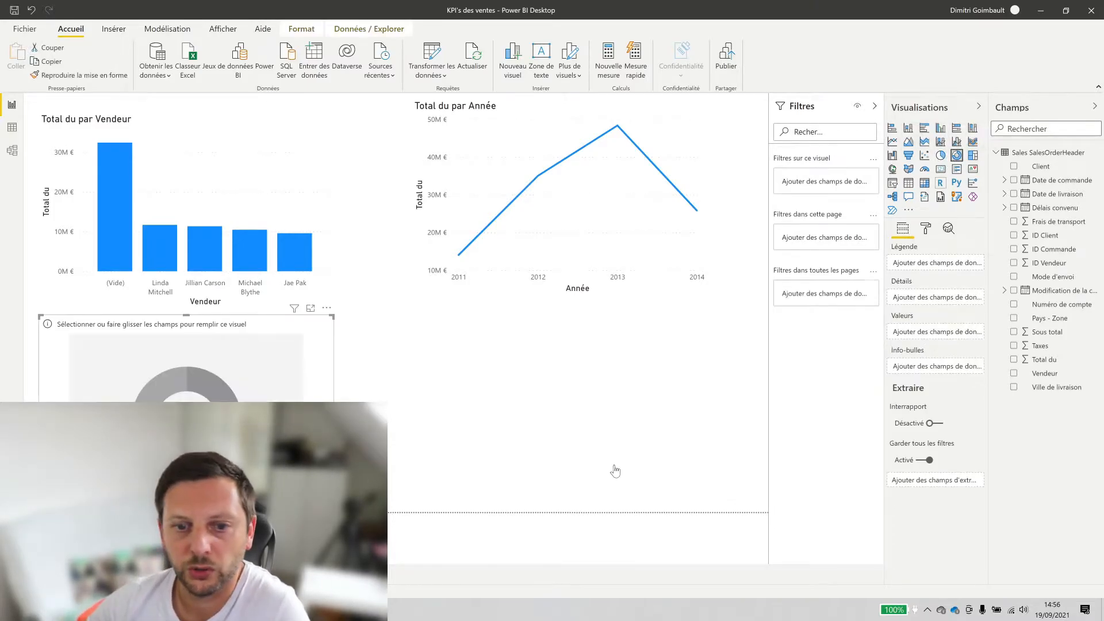
left_click_drag(309, 337, 704, 338)
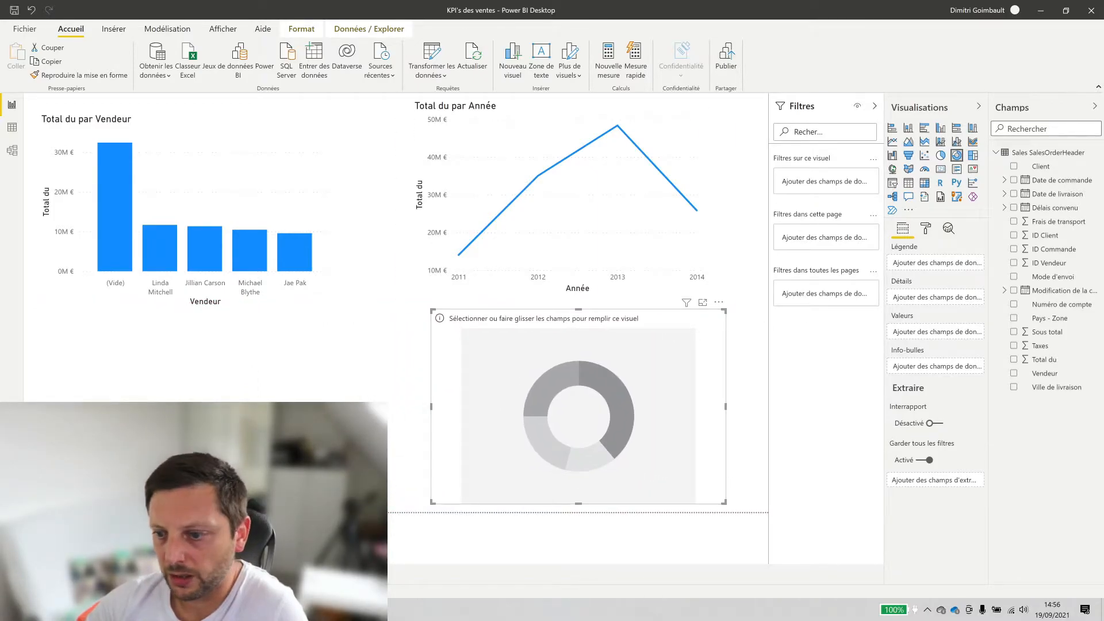
left_click_drag(953, 373, 920, 332)
left_click_drag(1050, 322, 920, 263)
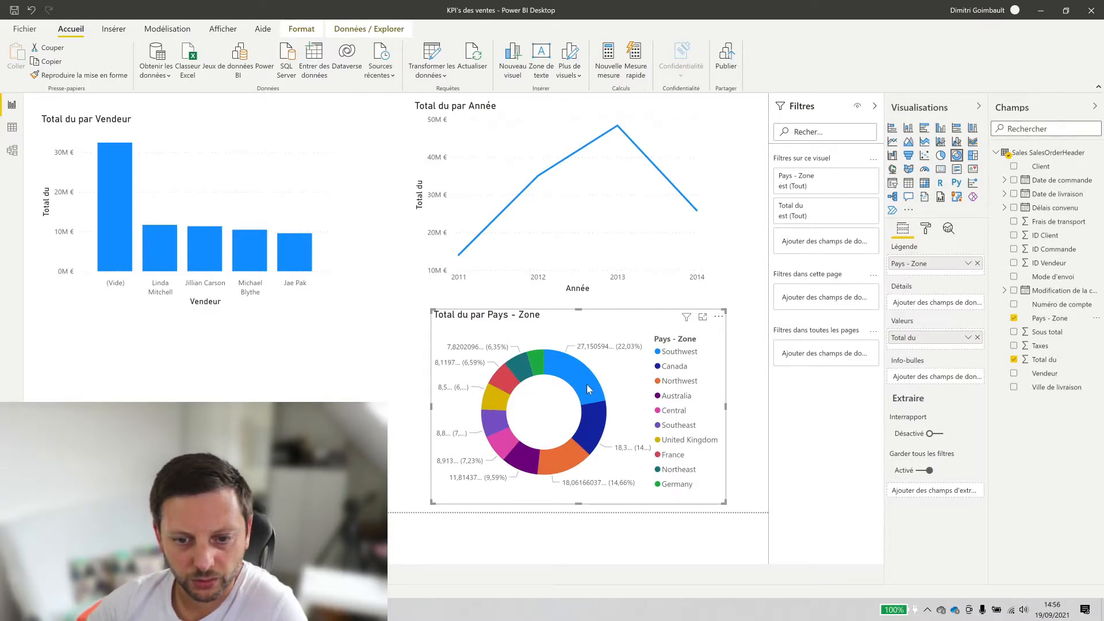
left_click_drag(621, 317, 626, 317)
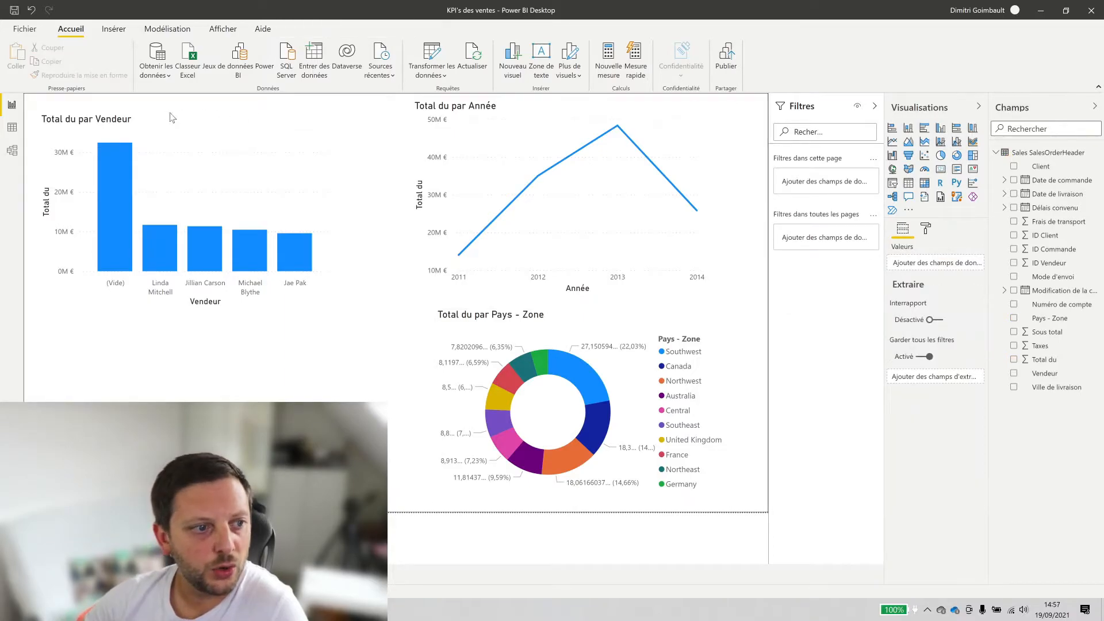
Rearrange the page with the line chart at upper left, the donut chart beneath it and the column chart on the right side
left_click(151, 121)
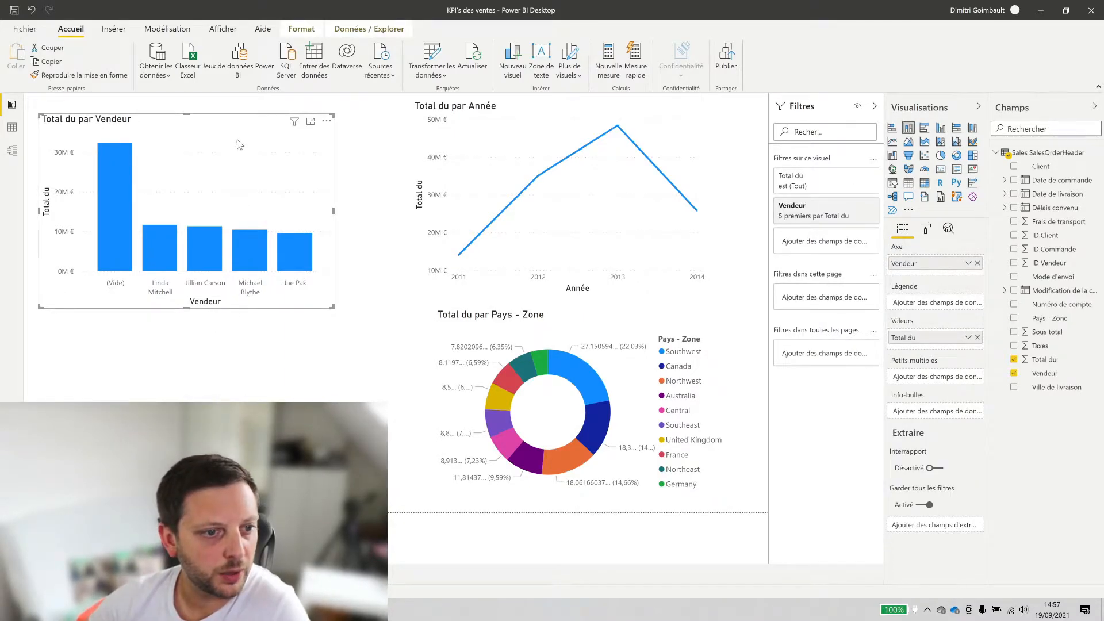
left_click_drag(230, 120, 264, 118)
left_click_drag(518, 108, 155, 108)
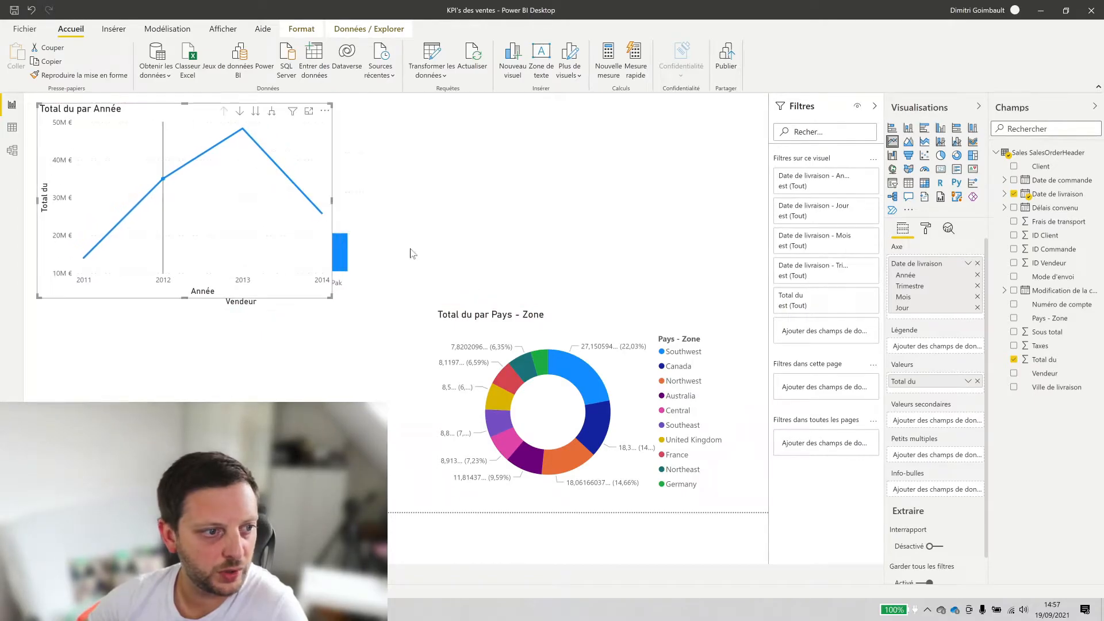
left_click_drag(343, 217, 343, 218)
left_click_drag(624, 323, 240, 316)
left_click_drag(307, 316, 298, 323)
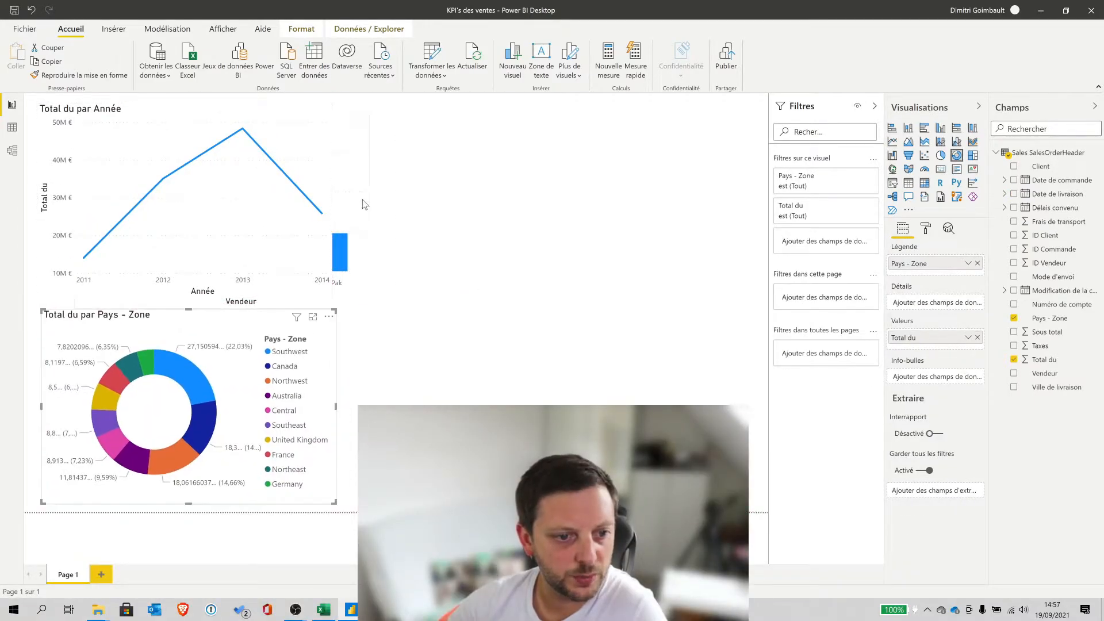
left_click_drag(359, 149, 668, 153)
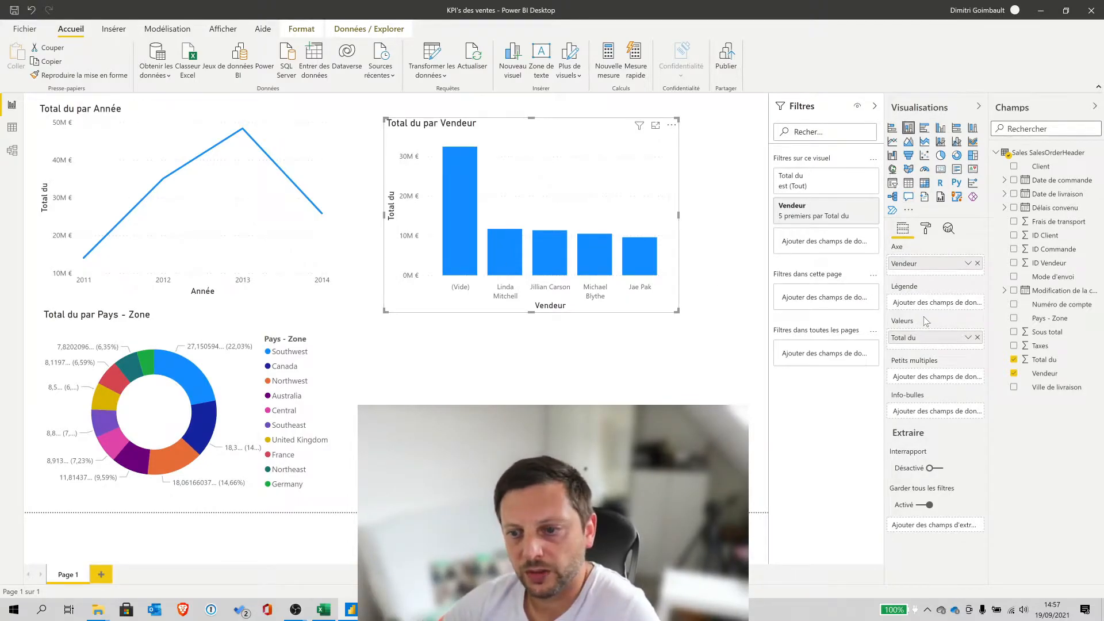
Show the column chart's format settings and widen the Visualisations pane
left_click(925, 230)
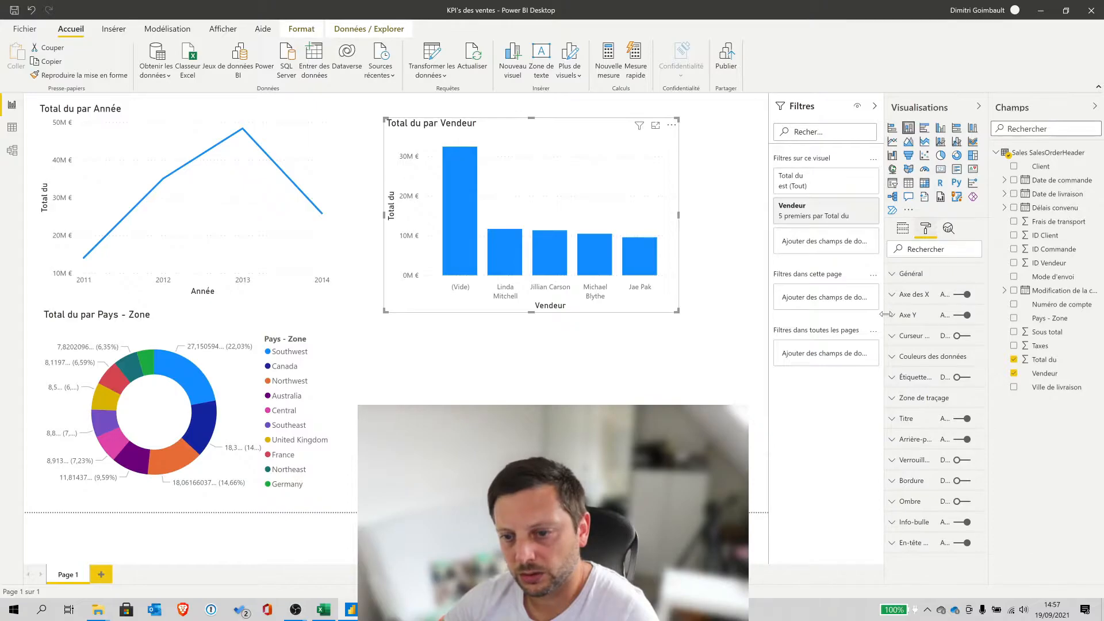
left_click_drag(878, 321, 845, 323)
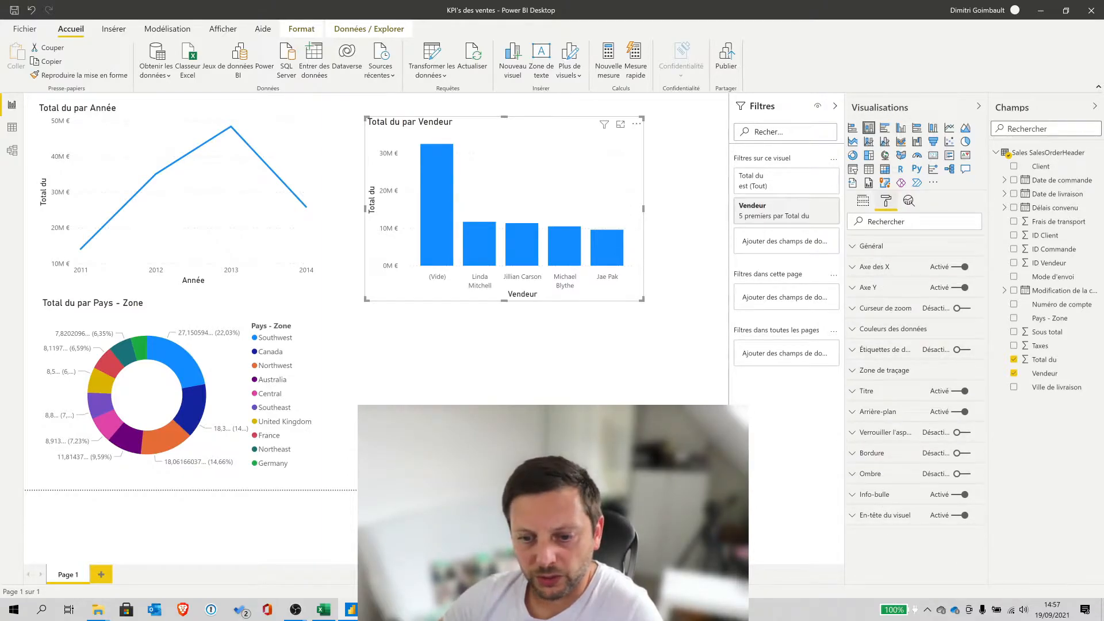
left_click(575, 440)
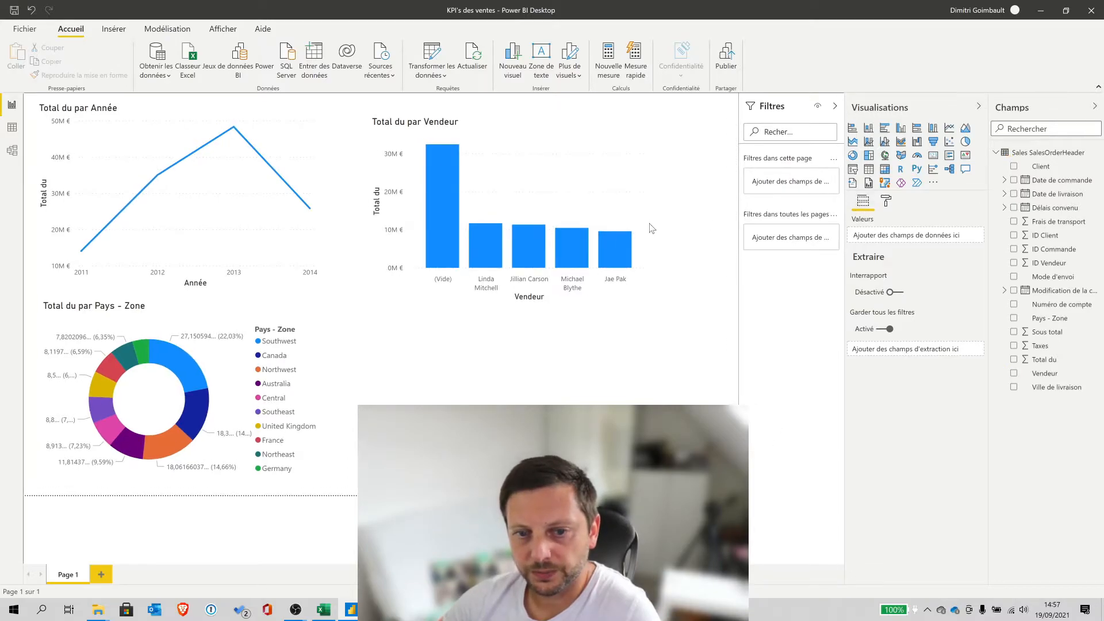
Turn on the shadow (Ombre) for the column chart
left_click(609, 153)
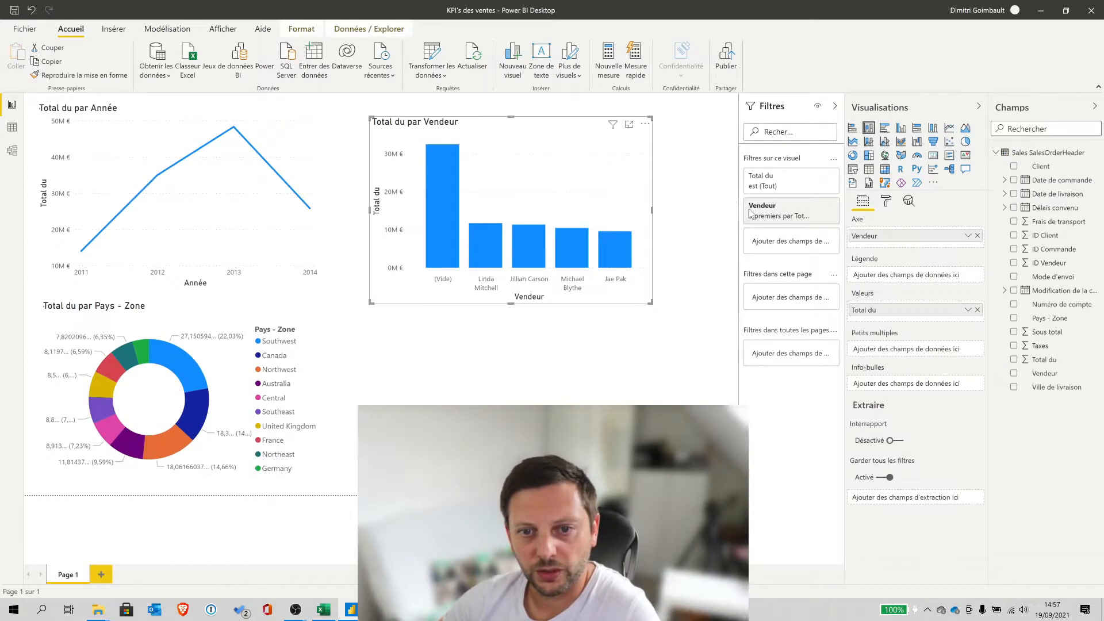
left_click(886, 201)
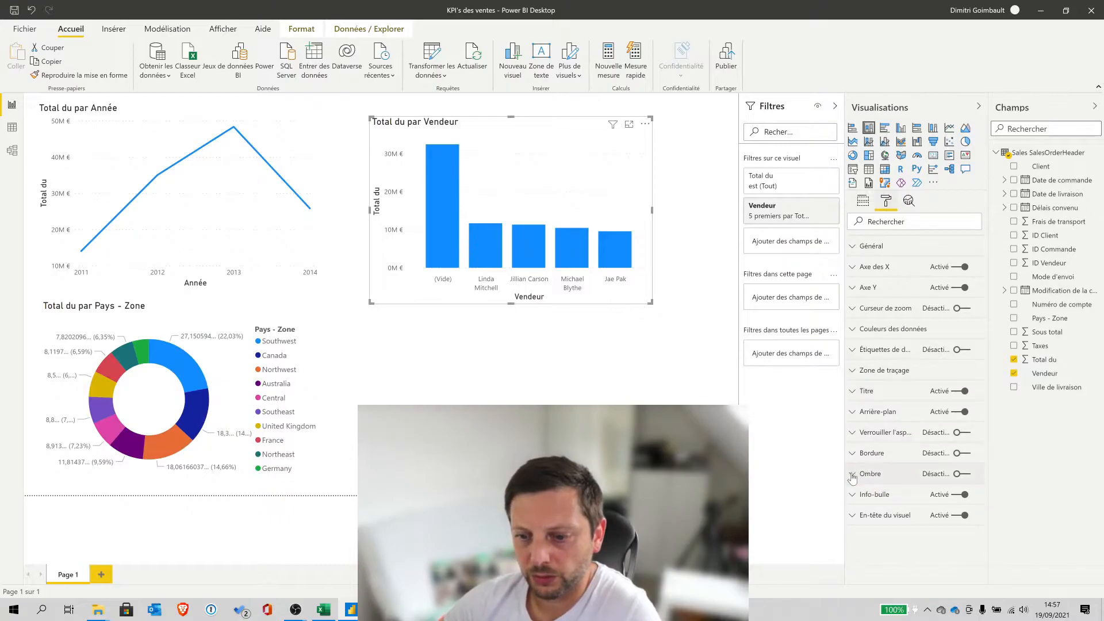
left_click(960, 473)
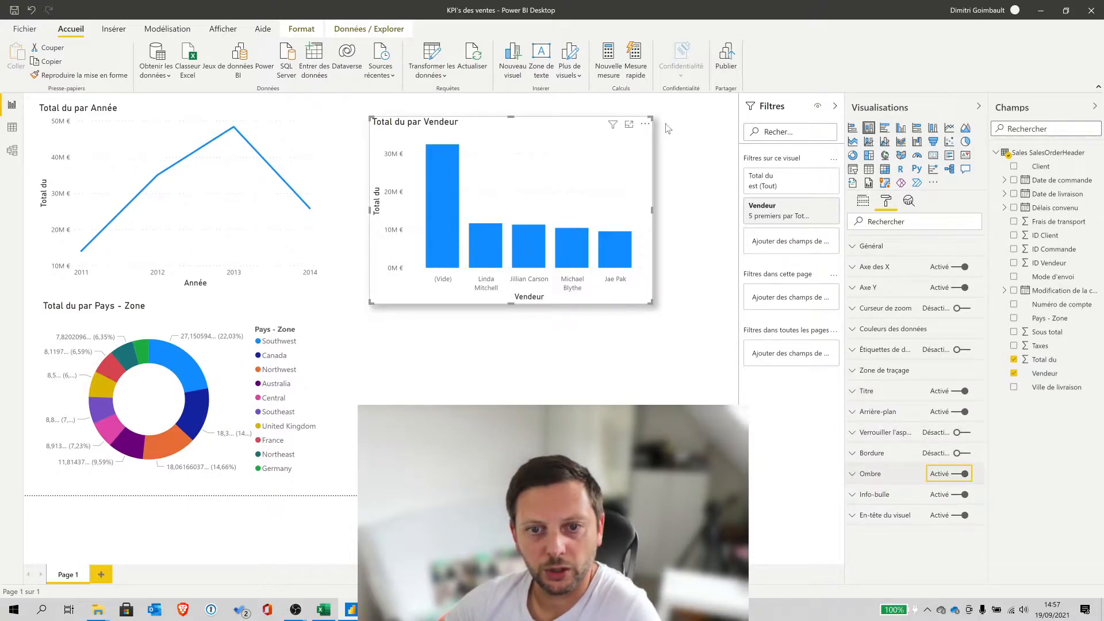
left_click(671, 147)
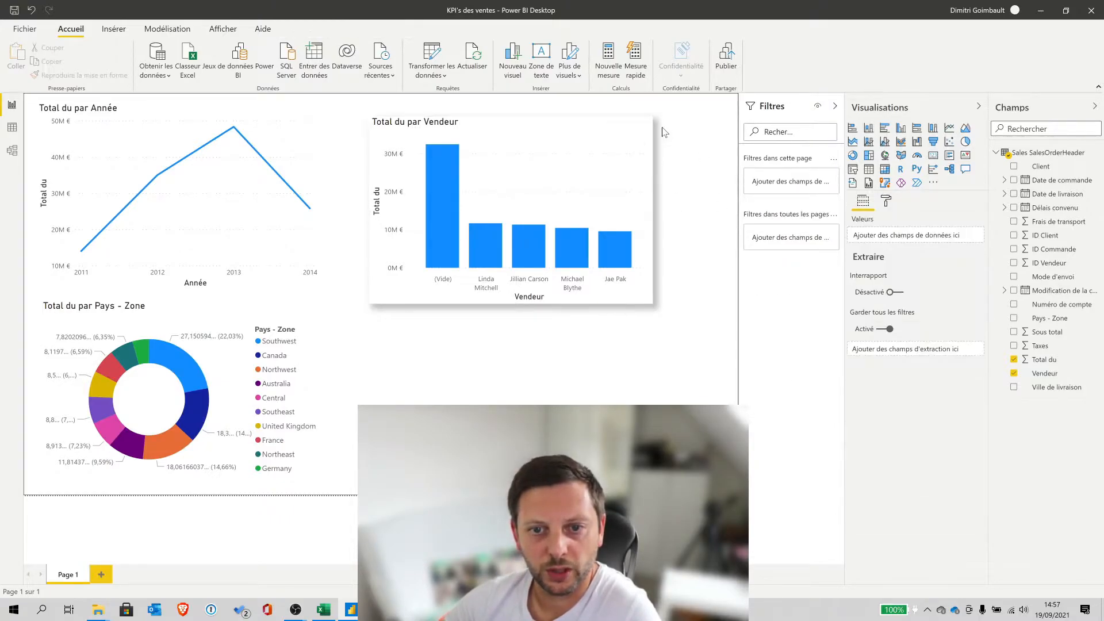
Turn on the border (Bordure) for the column chart
left_click(495, 129)
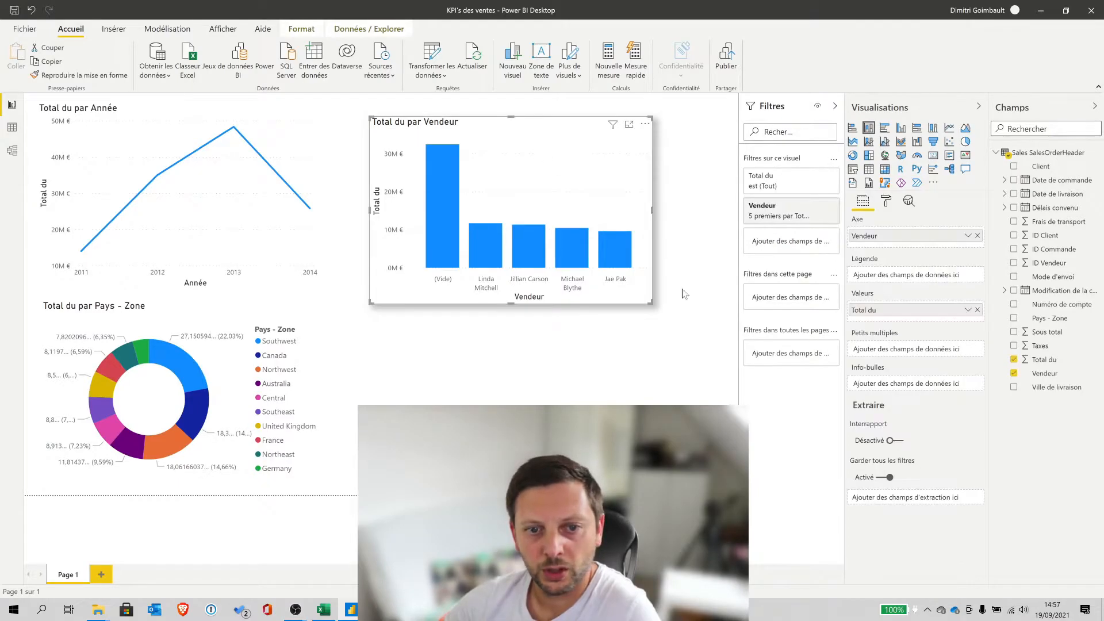
left_click(886, 202)
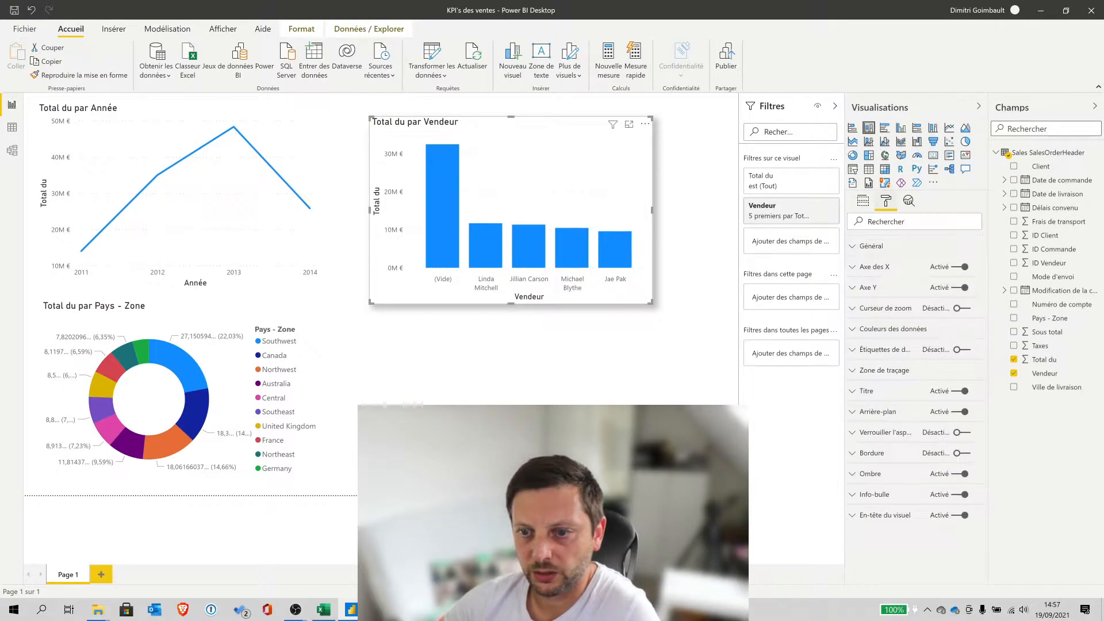
left_click(958, 454)
left_click(673, 143)
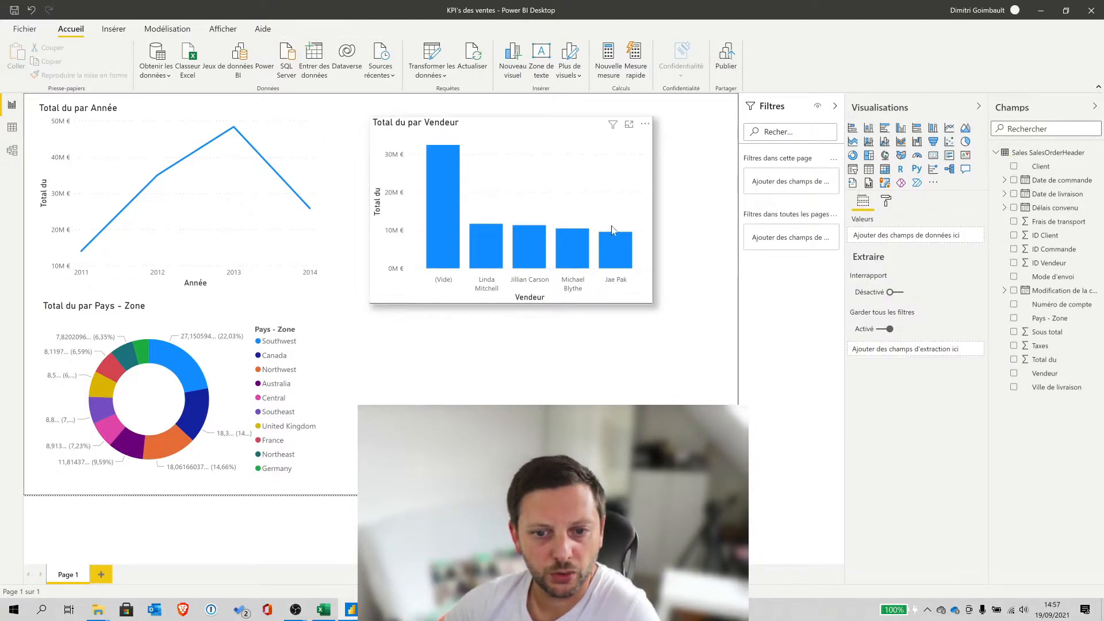
Switch the column chart's X axis (Axe des X) off and back on
left_click(568, 126)
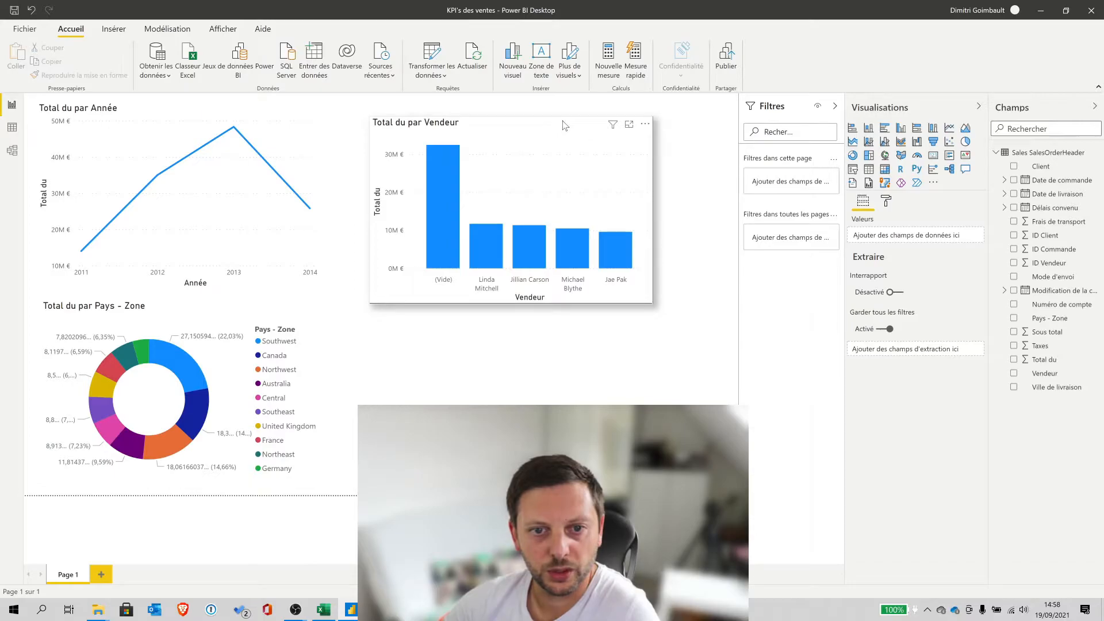
left_click(887, 202)
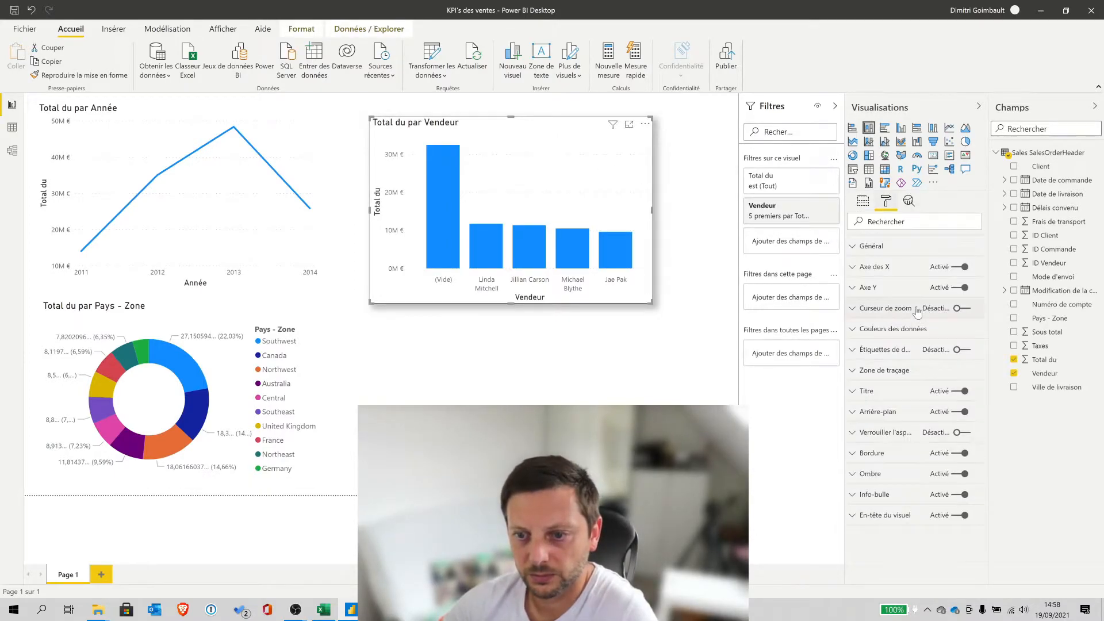
left_click(962, 268)
left_click(961, 268)
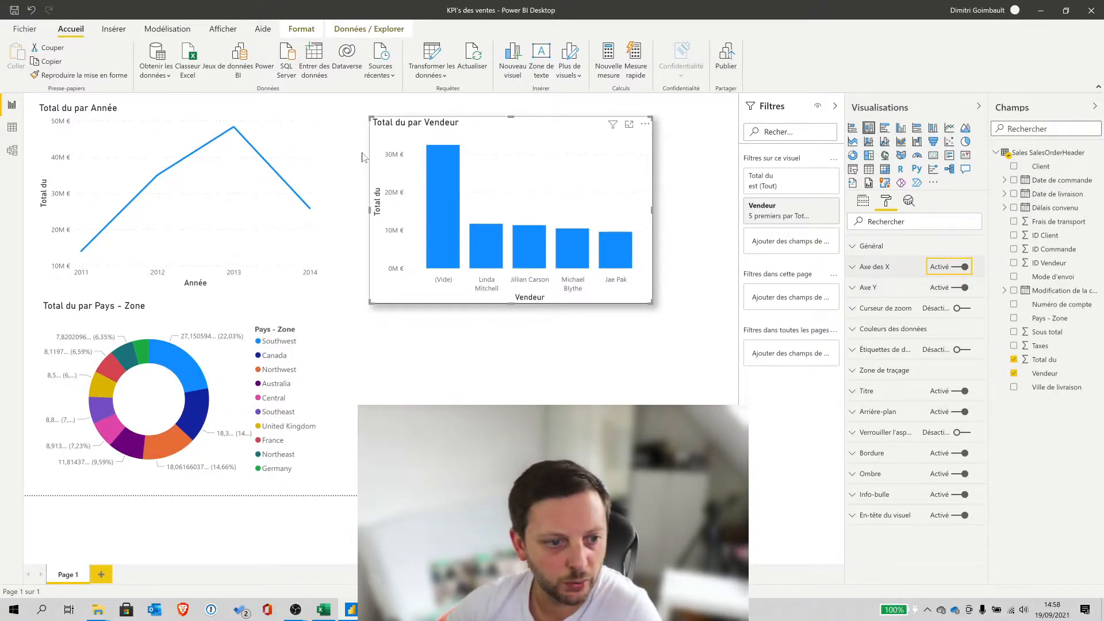
Switch the line chart's X axis (Axe des X) off and back on
left_click(280, 112)
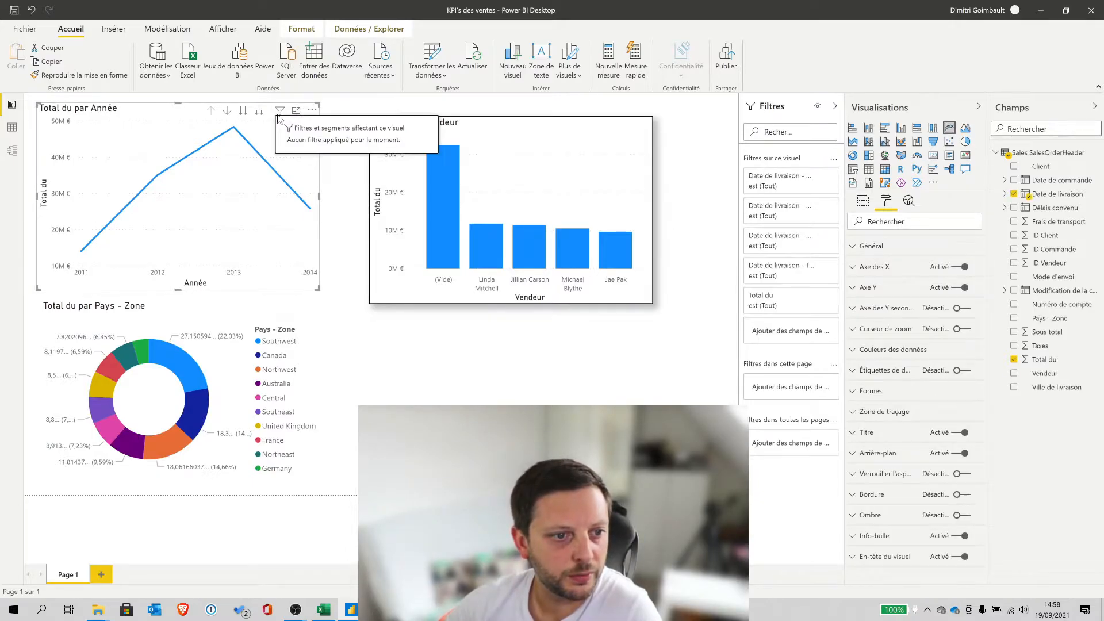
left_click(962, 267)
left_click(962, 267)
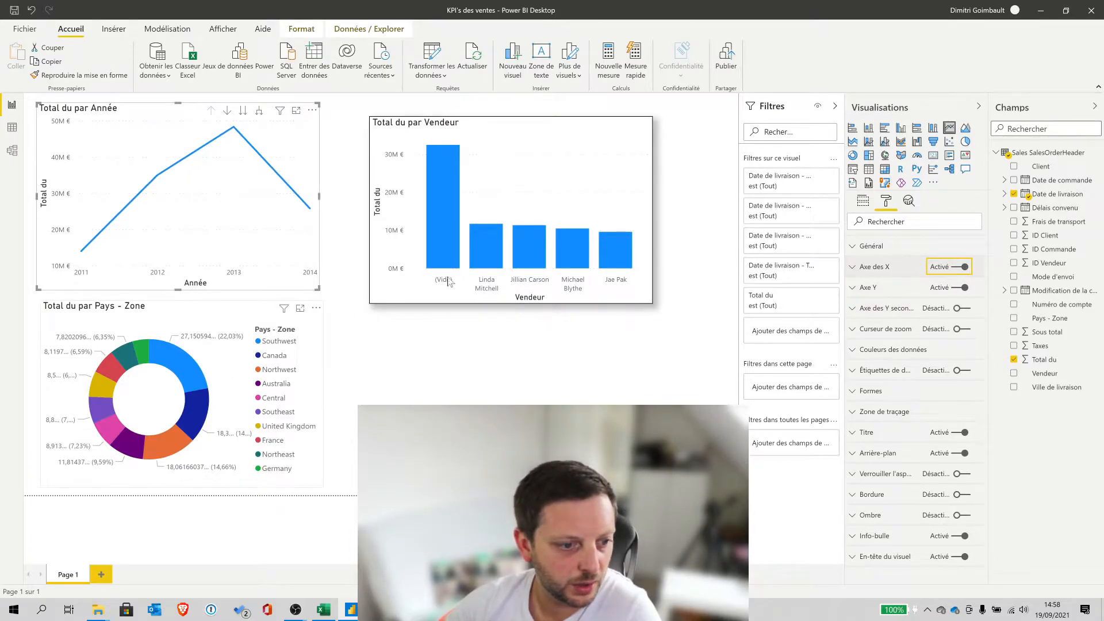
Switch the column chart's Y axis (Axe Y) off and back on, cross-filtering the report by its first two bars in between
left_click(516, 127)
left_click(962, 287)
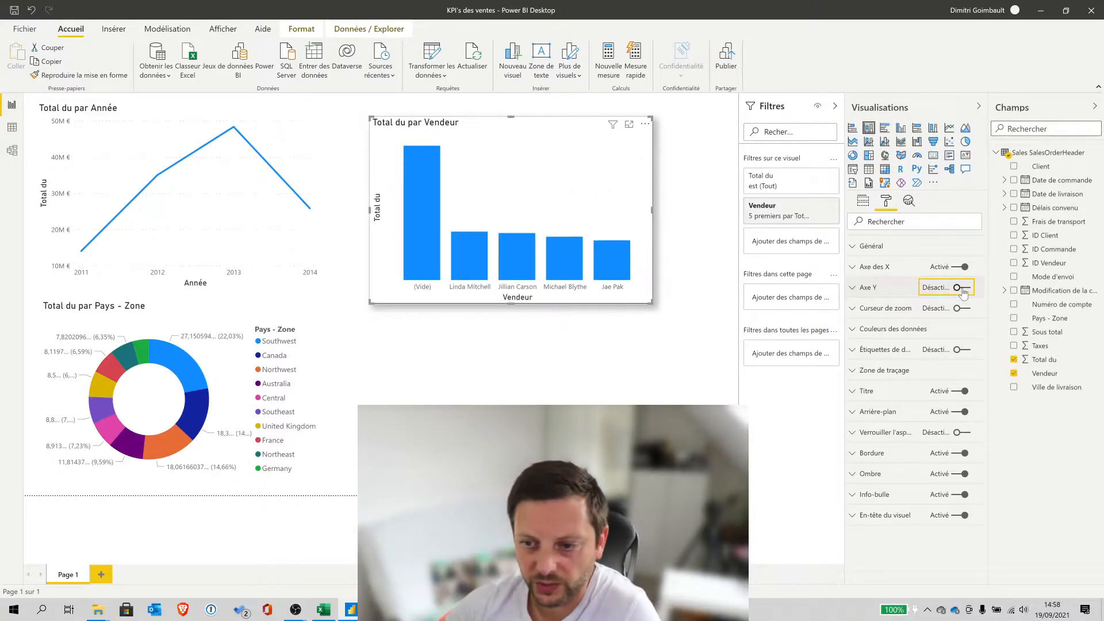
left_click(421, 217)
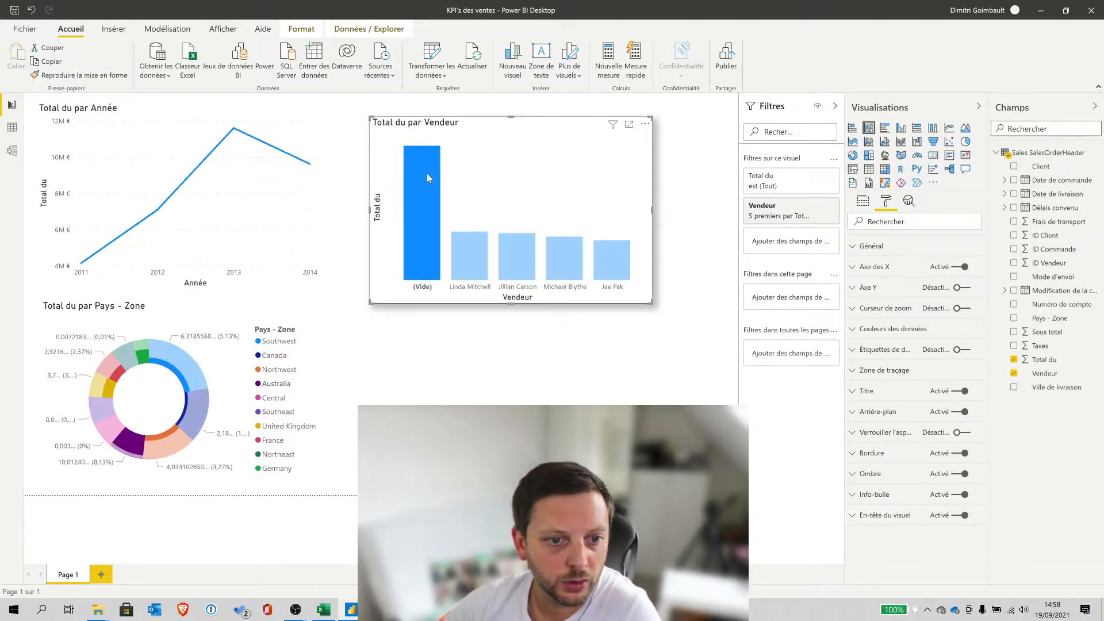
left_click(473, 264)
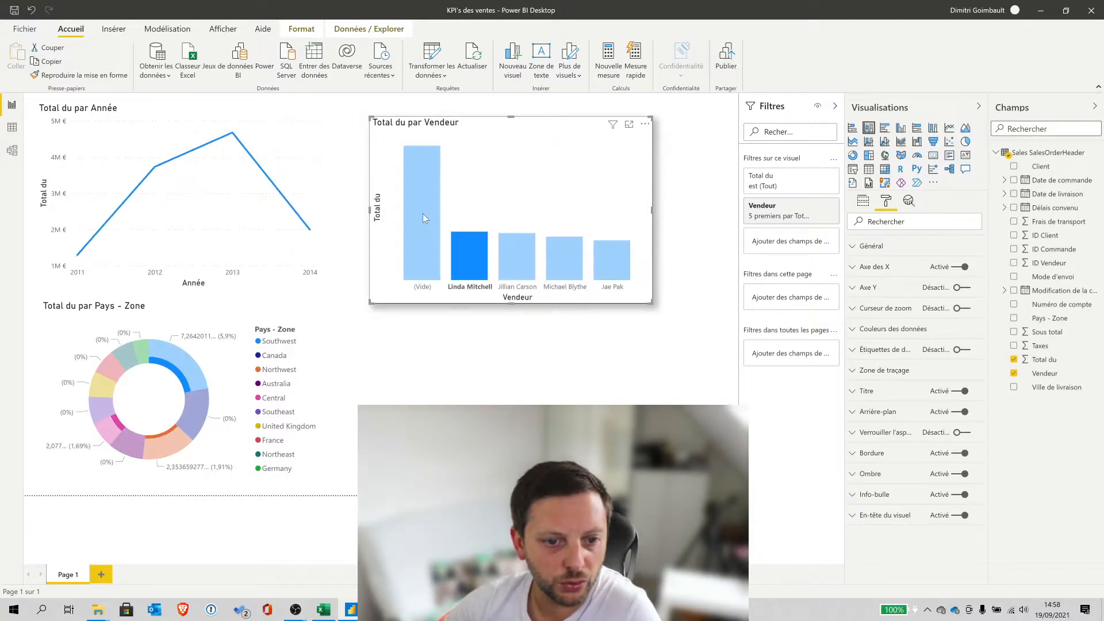
mouse_move(413, 208)
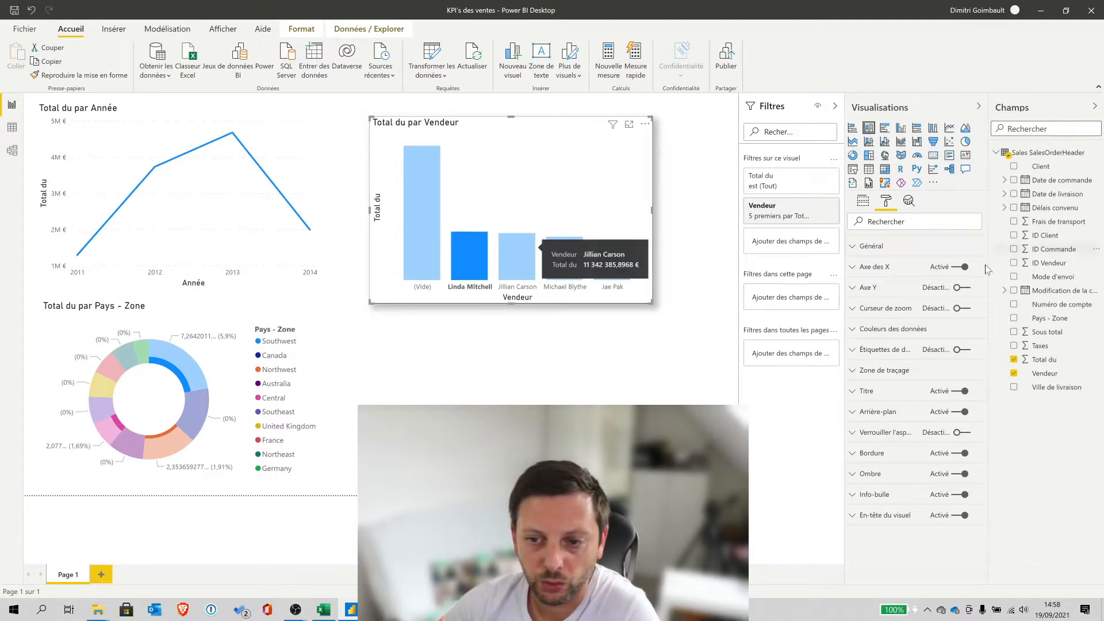
left_click(962, 289)
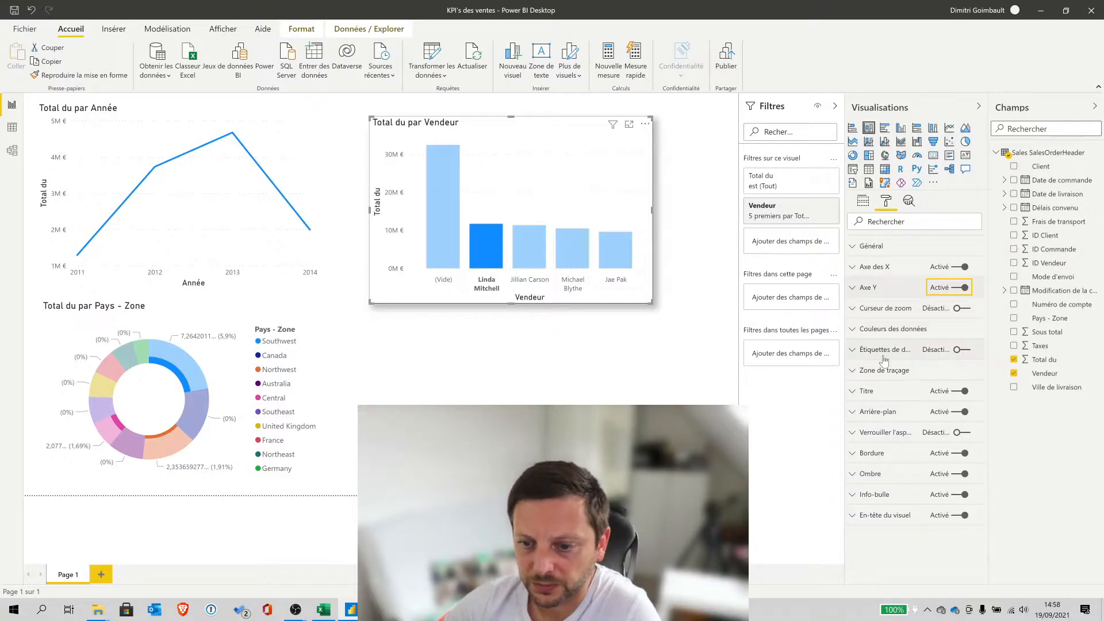
Turn on the data labels (Étiquettes de données) for both the column chart and the line chart
left_click(963, 350)
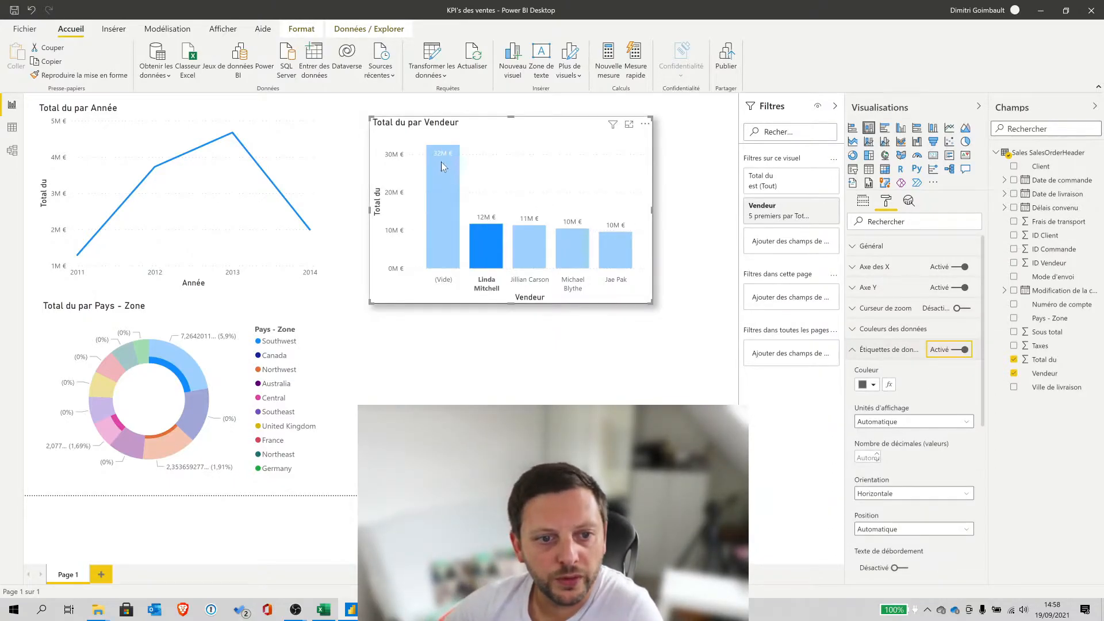
left_click(443, 240)
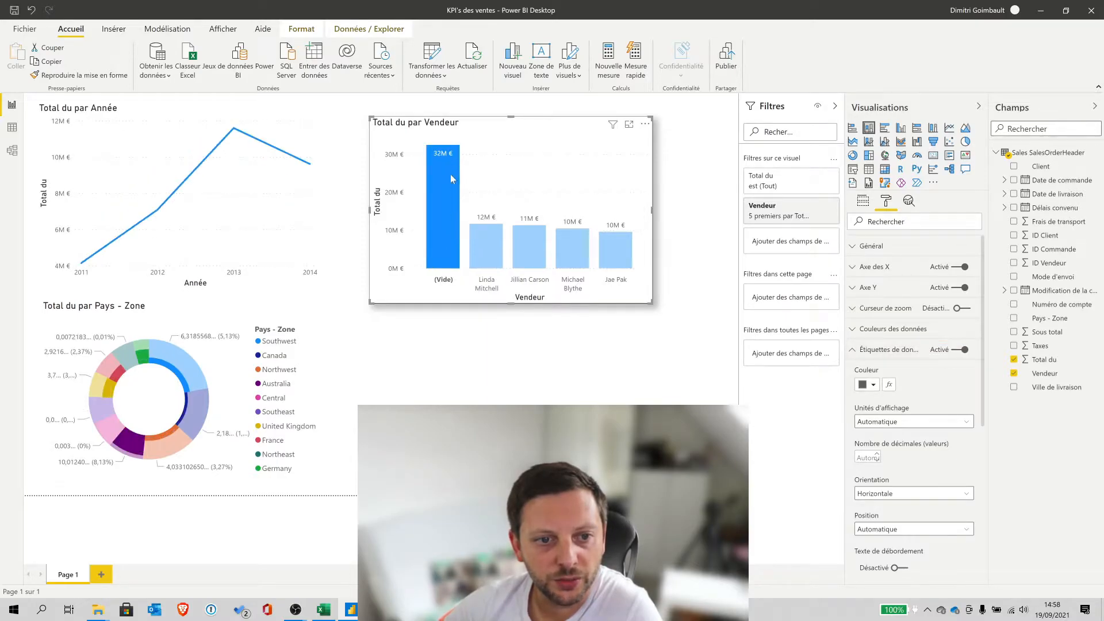
left_click(162, 116)
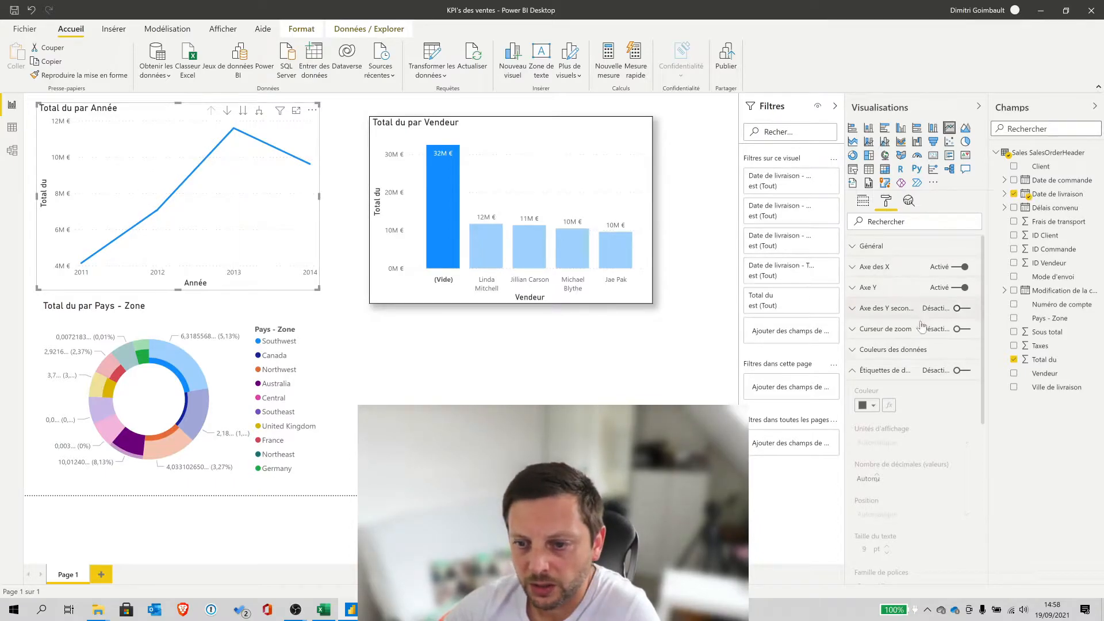
left_click(968, 371)
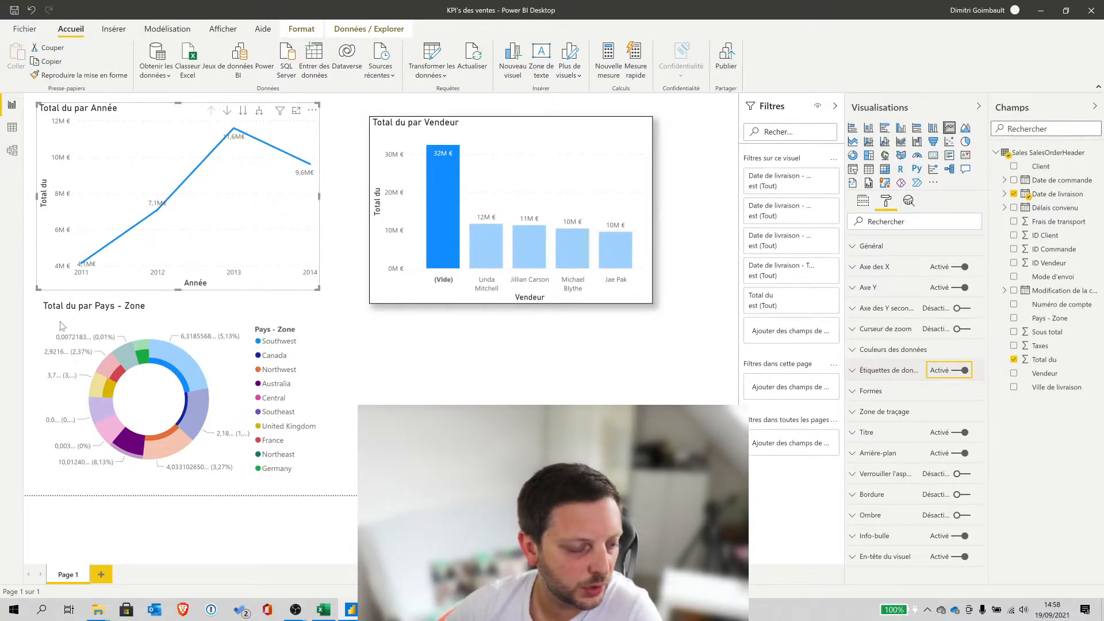
Switch the donut chart's detail labels (Étiquettes détaillées) off and back on
left_click(204, 318)
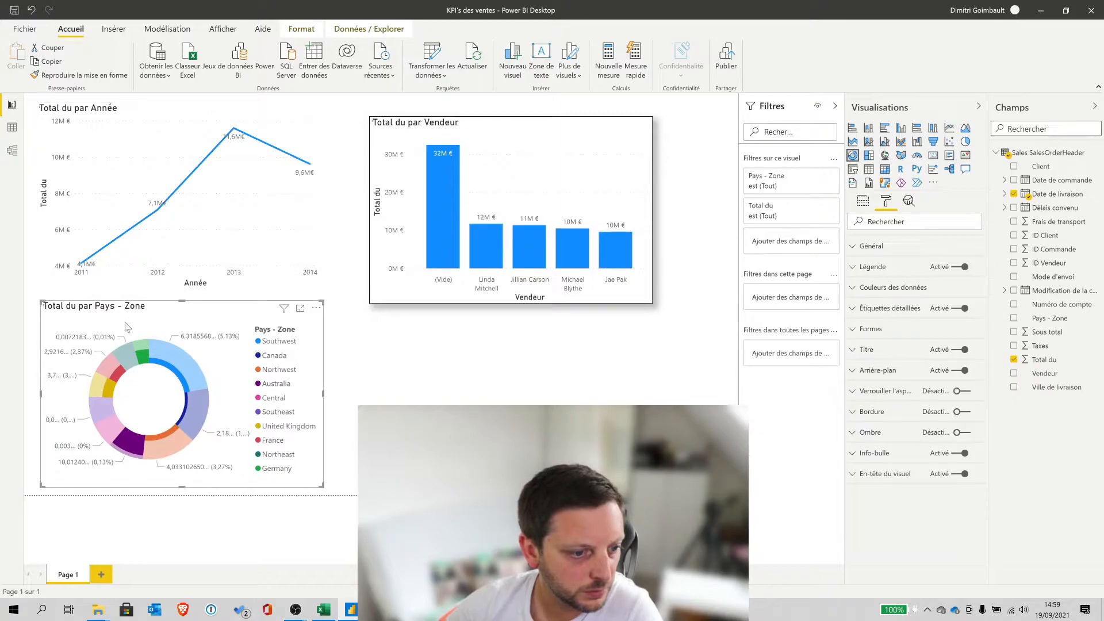
left_click(964, 309)
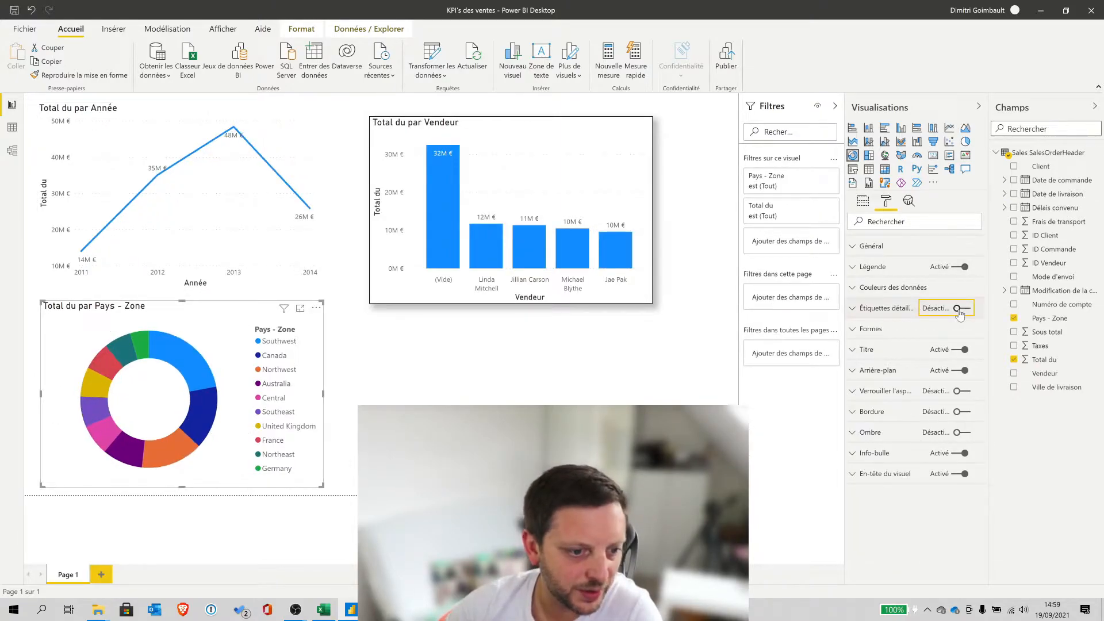
left_click(964, 309)
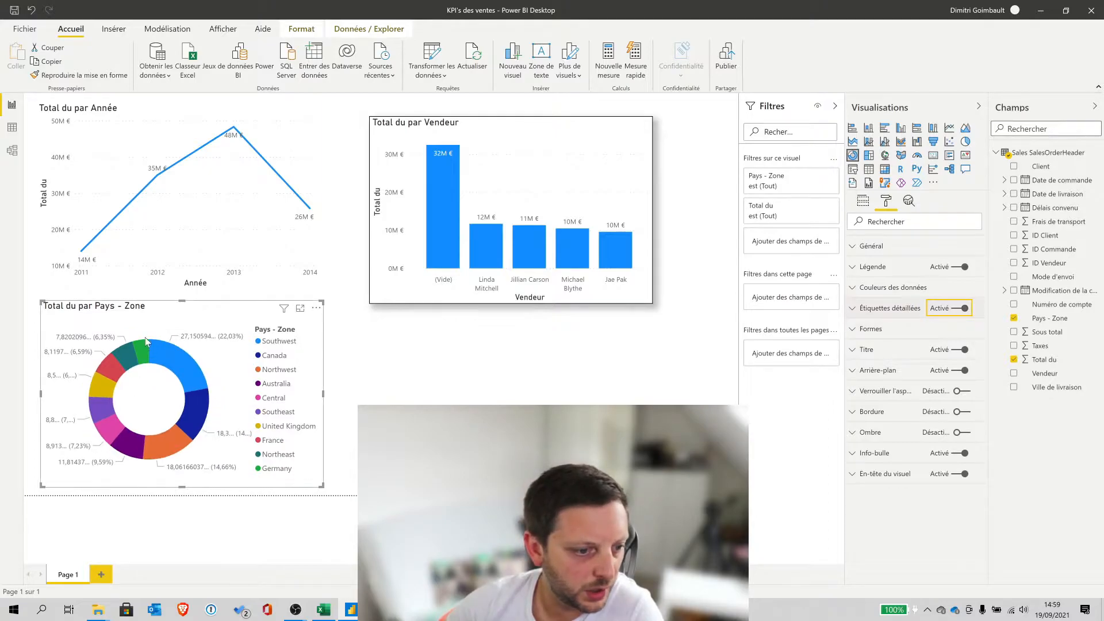
Shift the donut chart slightly right and up, and set its detail labels to 2 decimals for values
left_click_drag(212, 319, 235, 313)
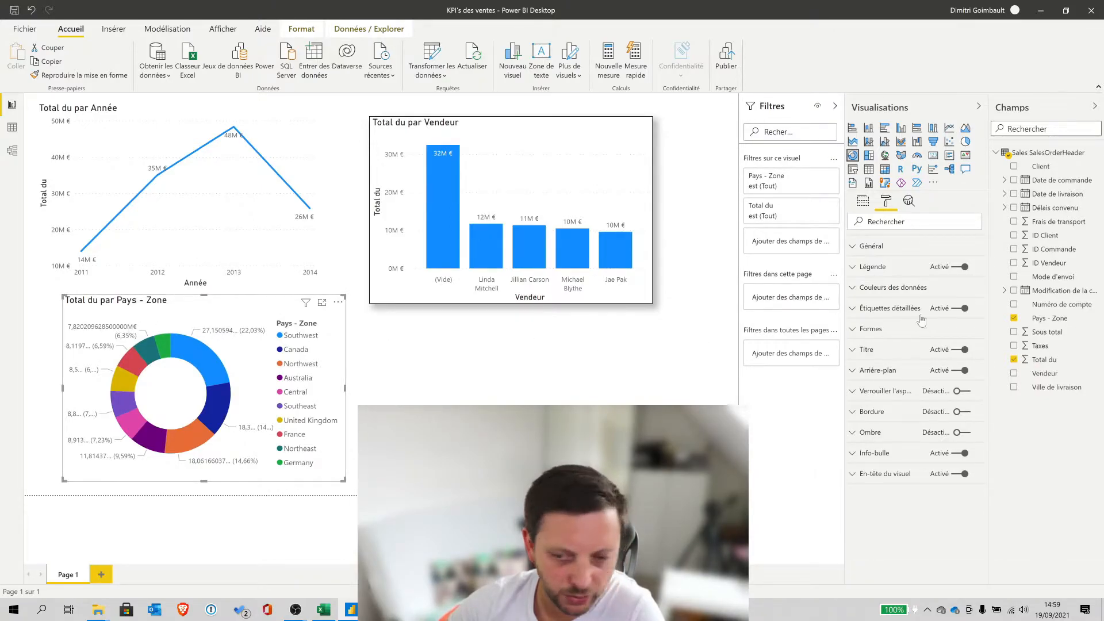
left_click(852, 310)
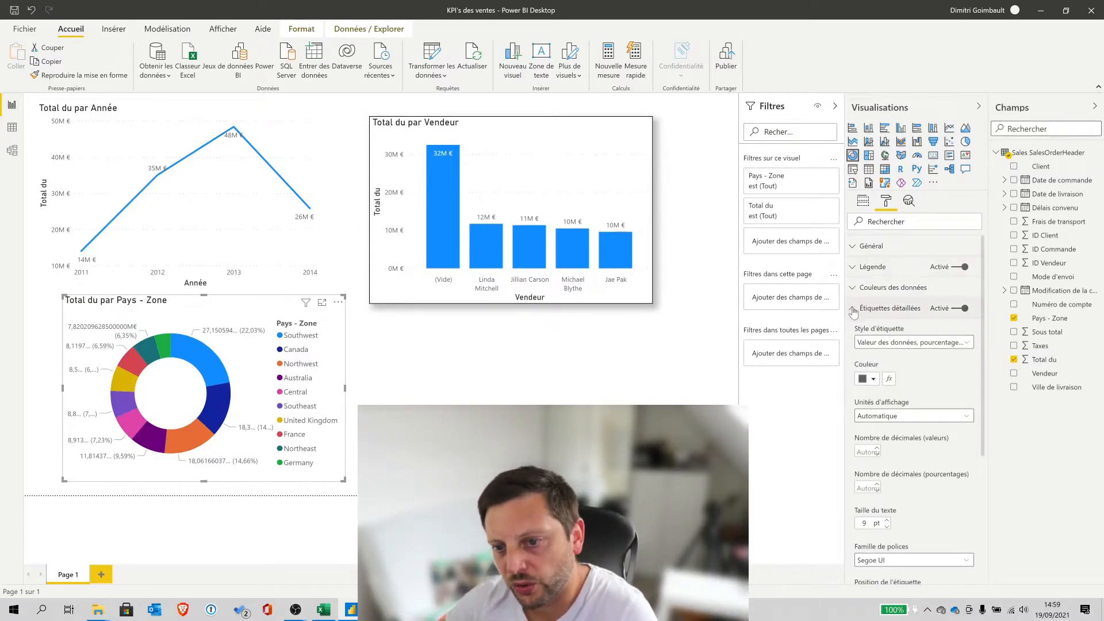
scroll(928, 408, "down", 1)
scroll(917, 410, "down", 3)
scroll(914, 406, "up", 3)
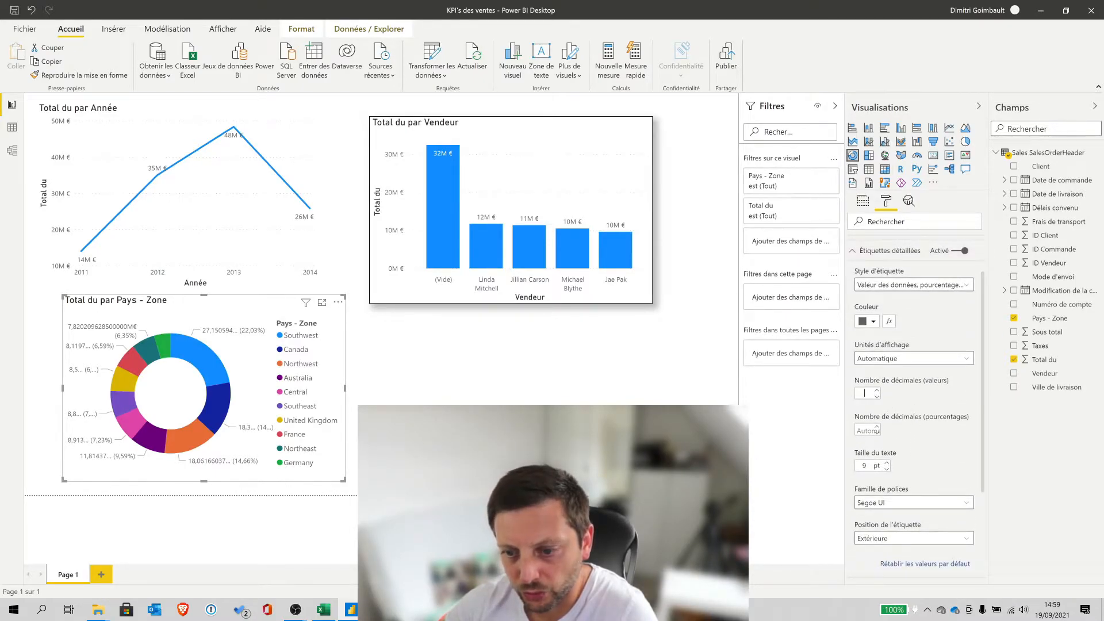
type("2")
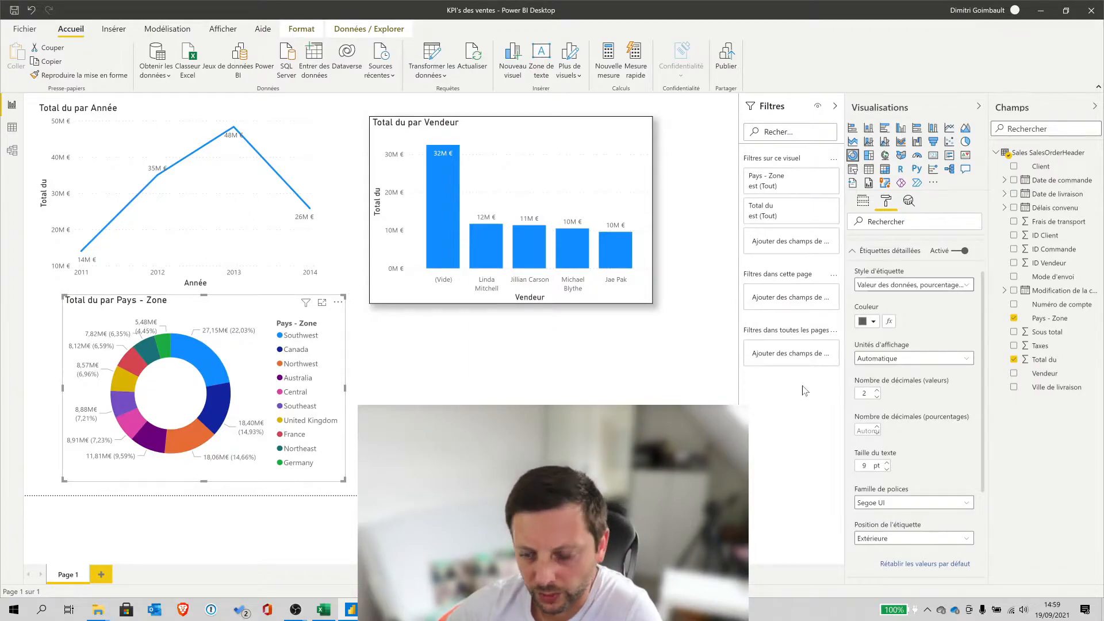
key("BackSpace")
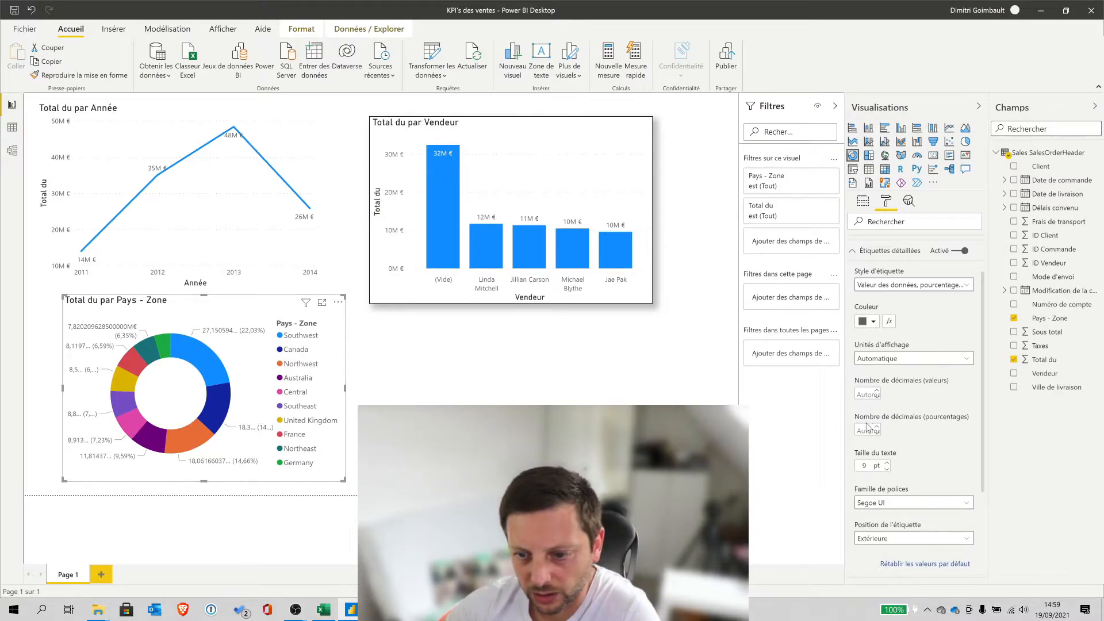
type("2")
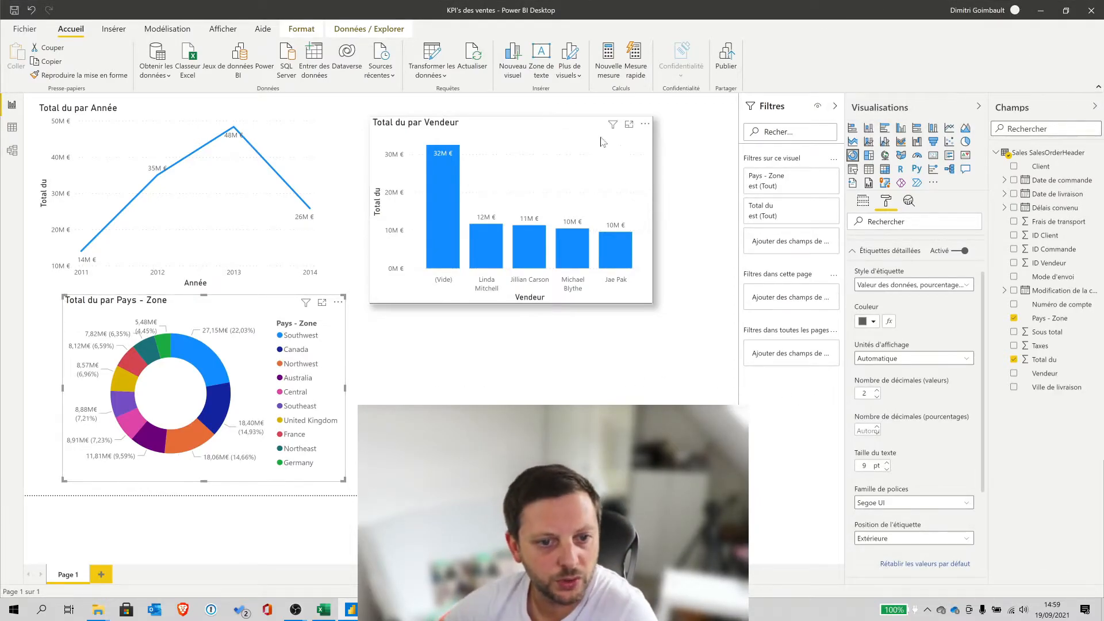
Set the column chart's data labels to 1 decimal place for values
left_click(512, 129)
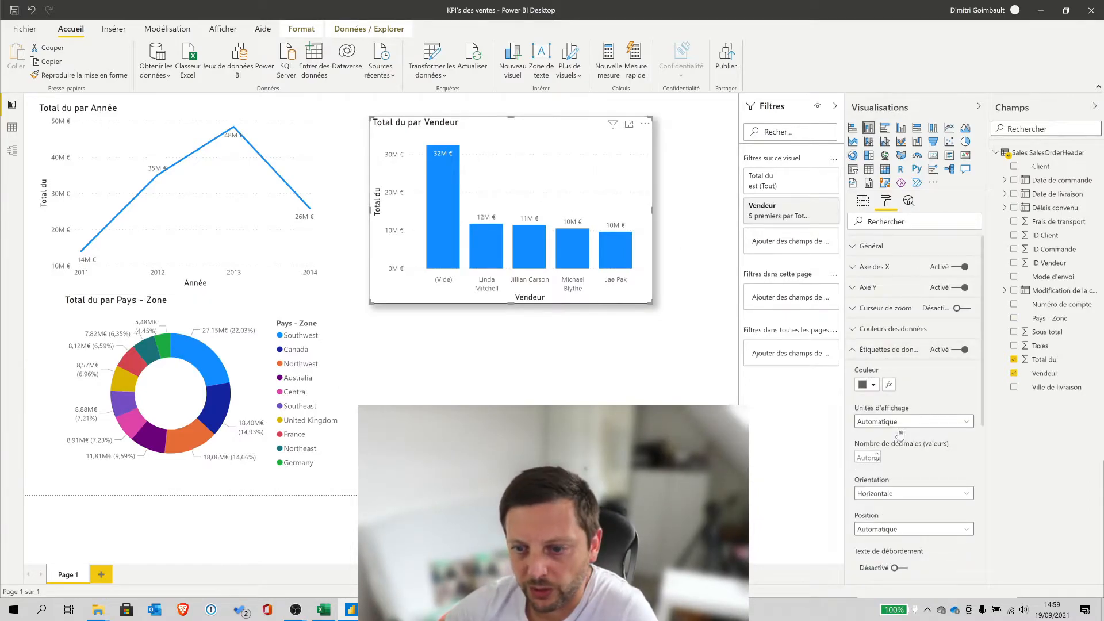
scroll(900, 428, "down", 2)
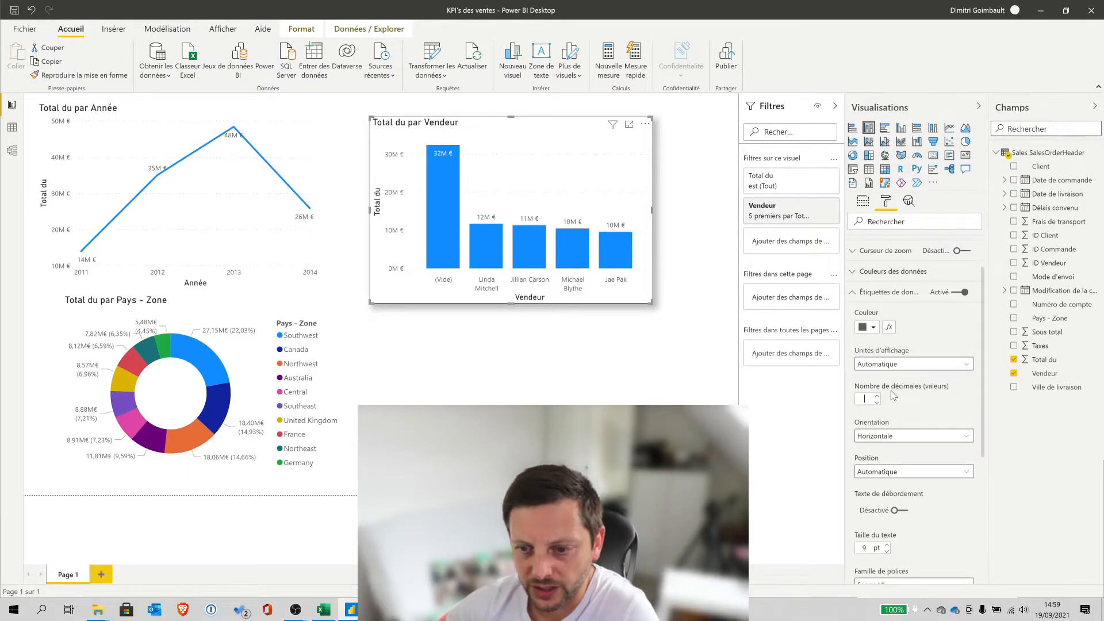
type("1")
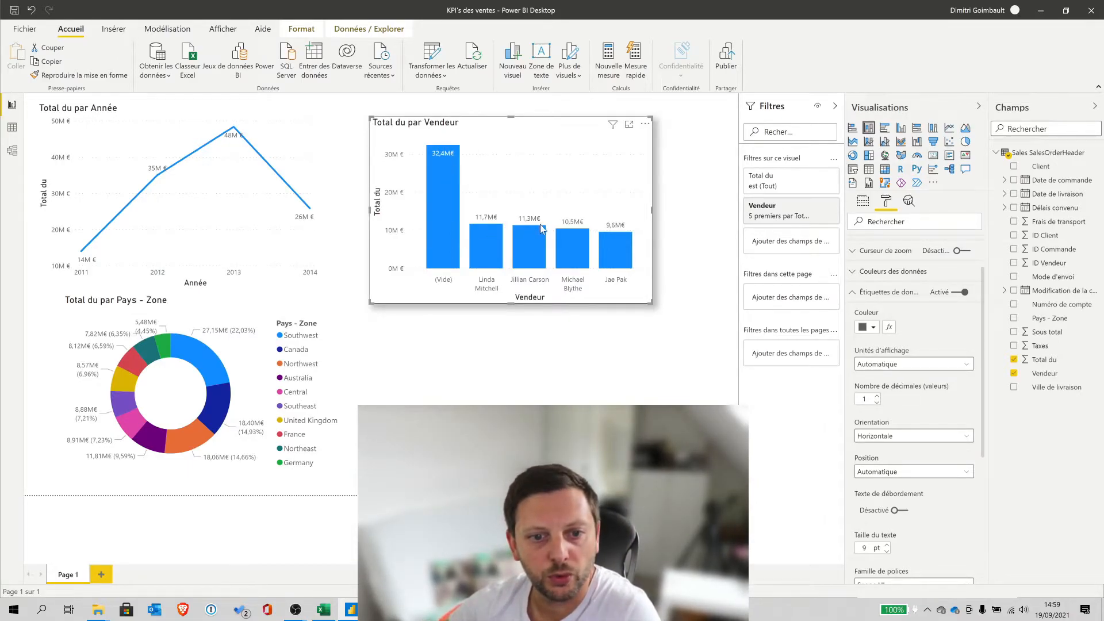
left_click(855, 292)
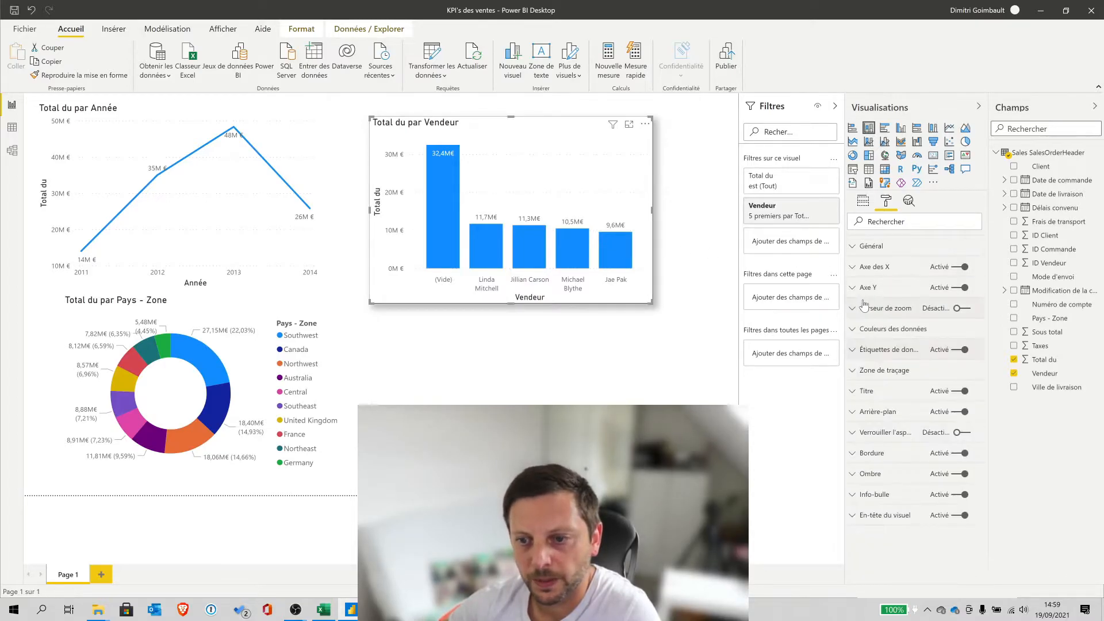
Set the column chart's X axis to a minimum category width of 32, maximum size of 32 % and inner padding of 12 %
left_click(852, 267)
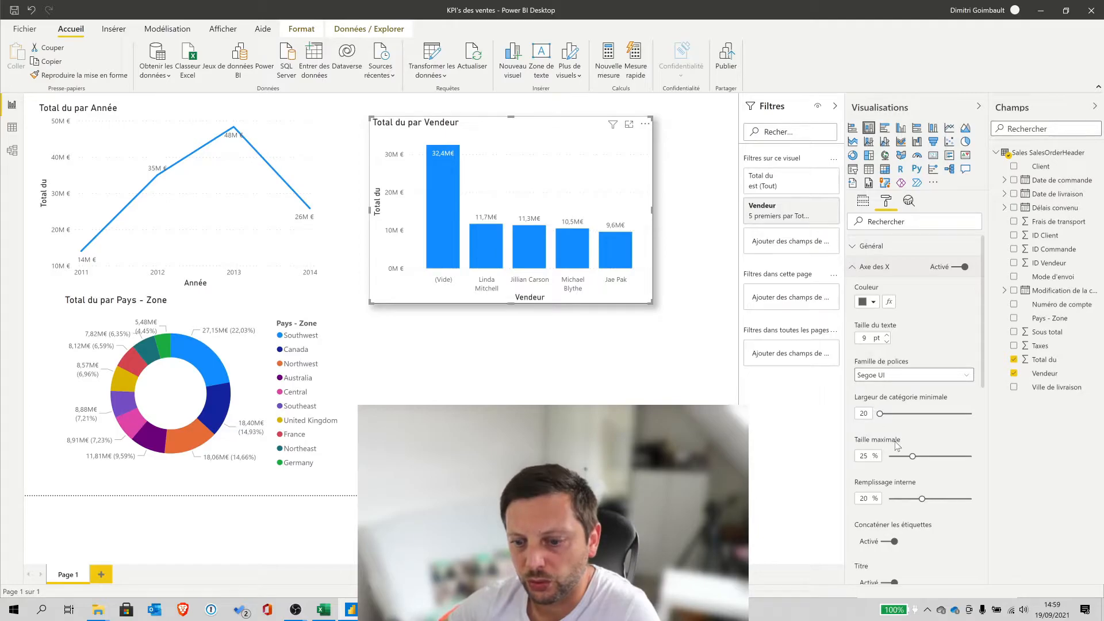
mouse_move(885, 420)
left_mouse_down()
mouse_move(914, 423)
mouse_move(886, 420)
left_mouse_up()
left_click_drag(910, 456, 927, 457)
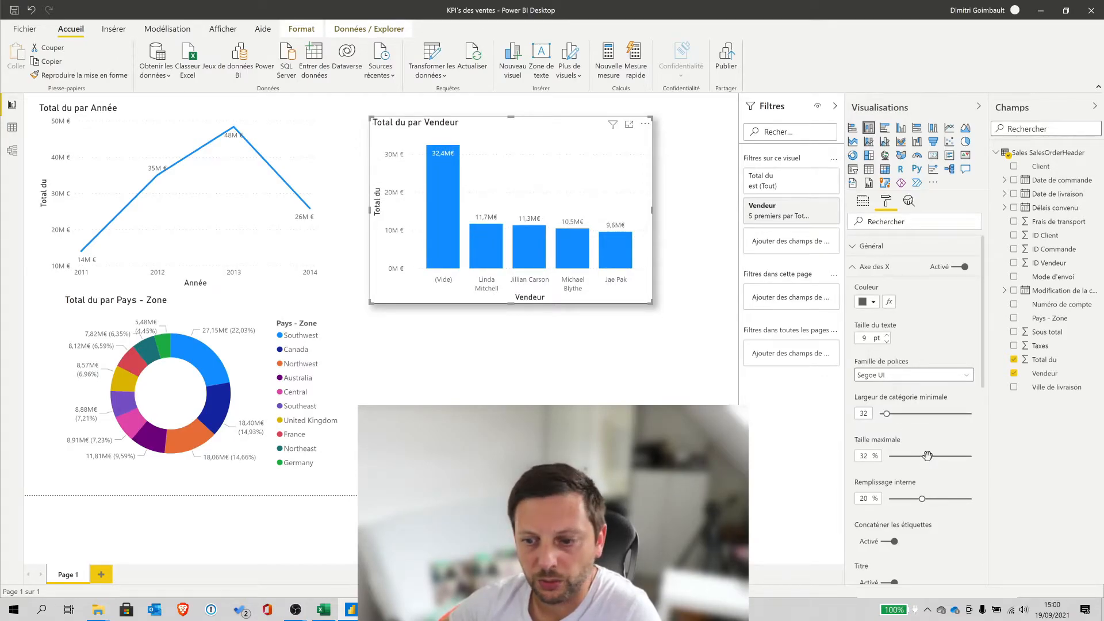
mouse_move(922, 498)
left_mouse_down()
mouse_move(947, 505)
mouse_move(909, 501)
left_mouse_up()
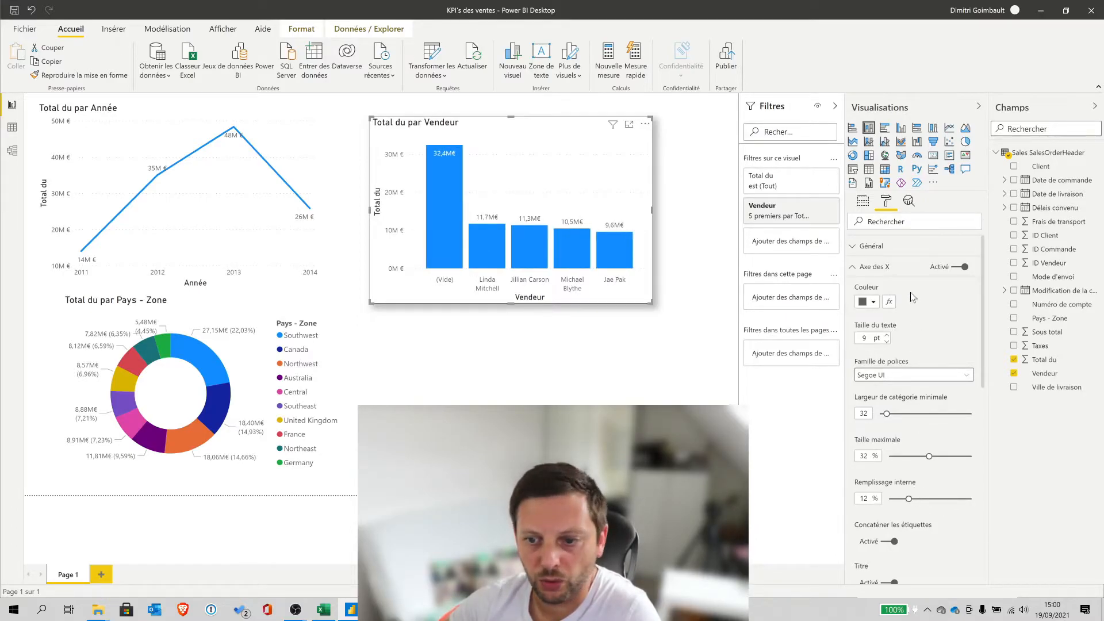
left_click(857, 260)
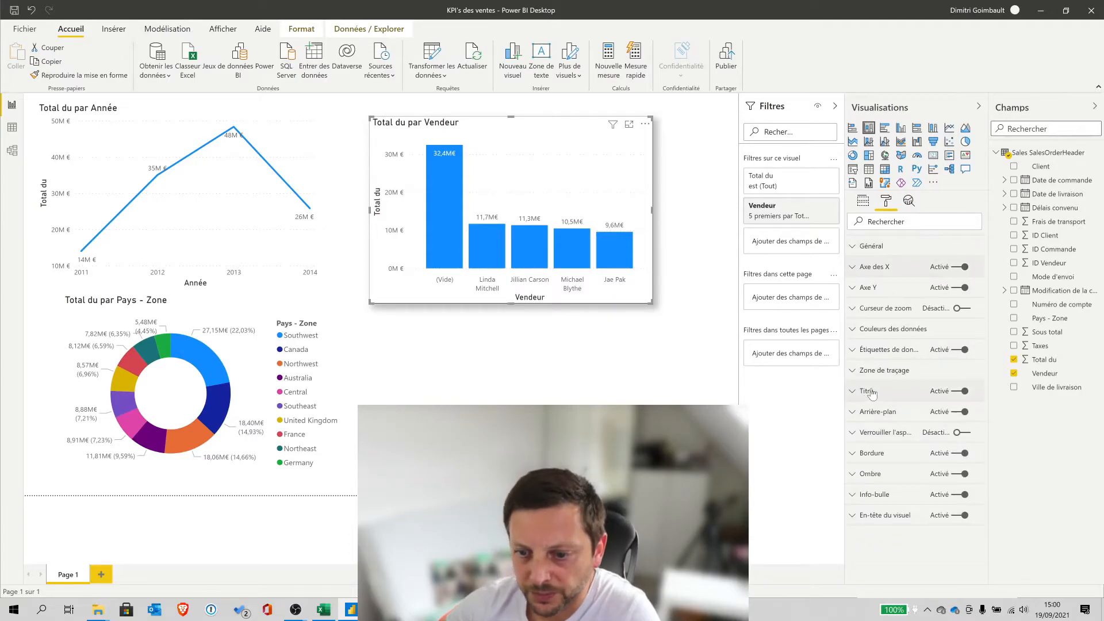
Switch the column chart's title (Titre) off and back on twice
left_click(963, 391)
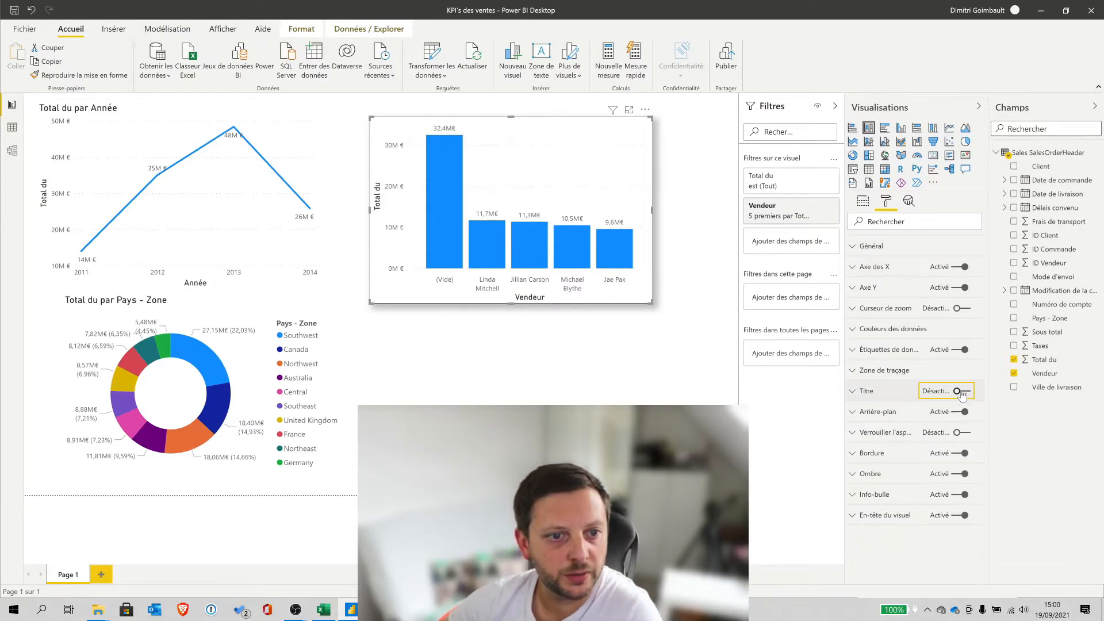
left_click(961, 392)
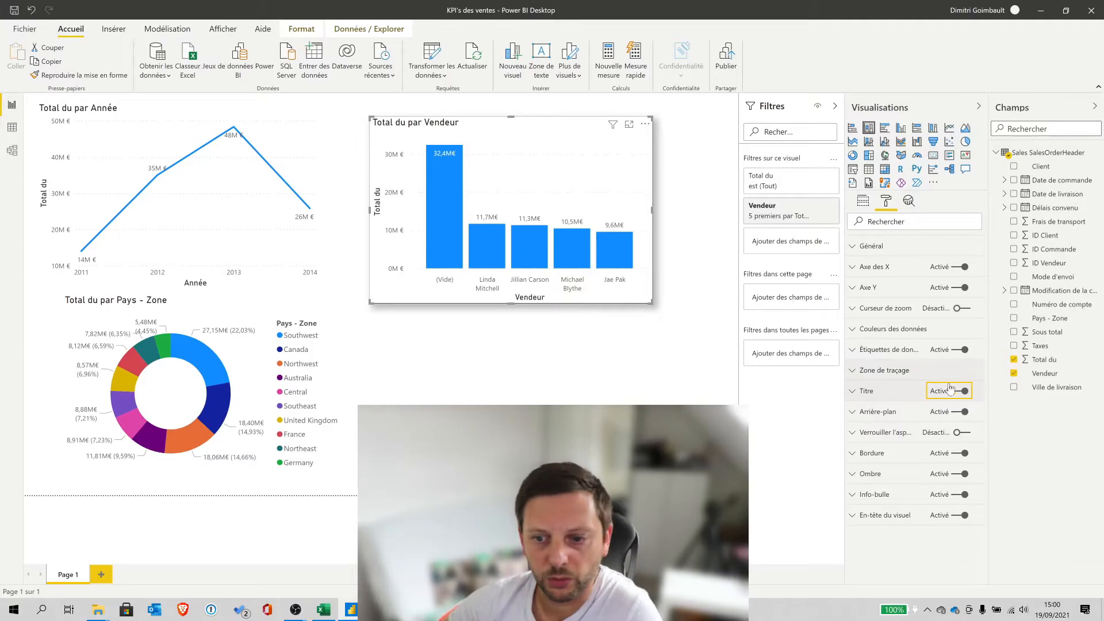
left_click(964, 396)
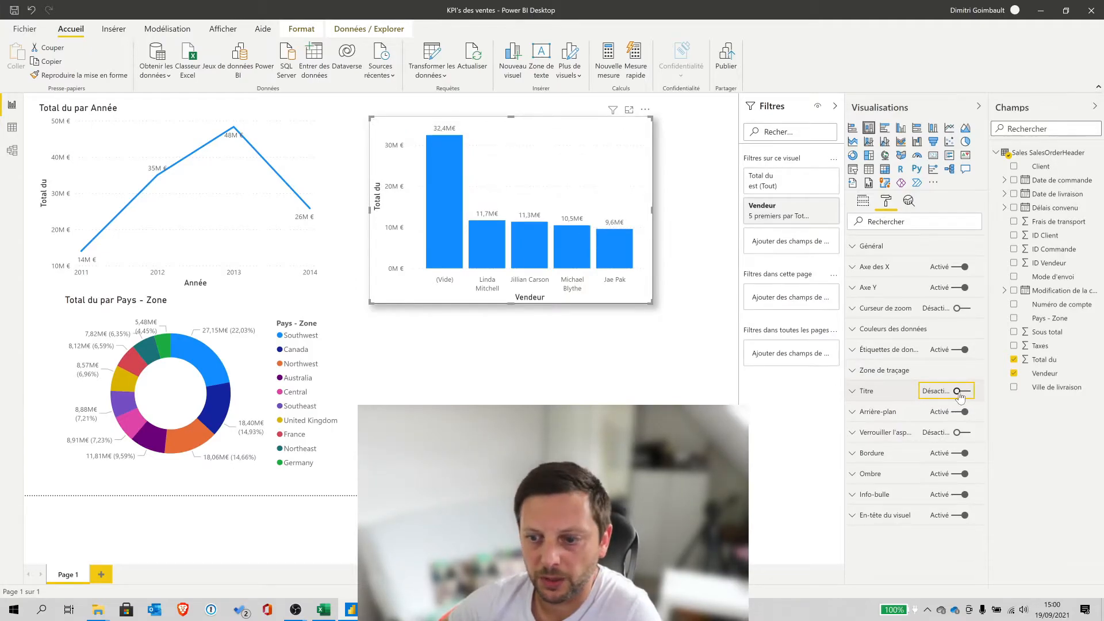
left_click(960, 395)
Change the column chart's title text to "Meilleurs vendeurs"
left_click(853, 392)
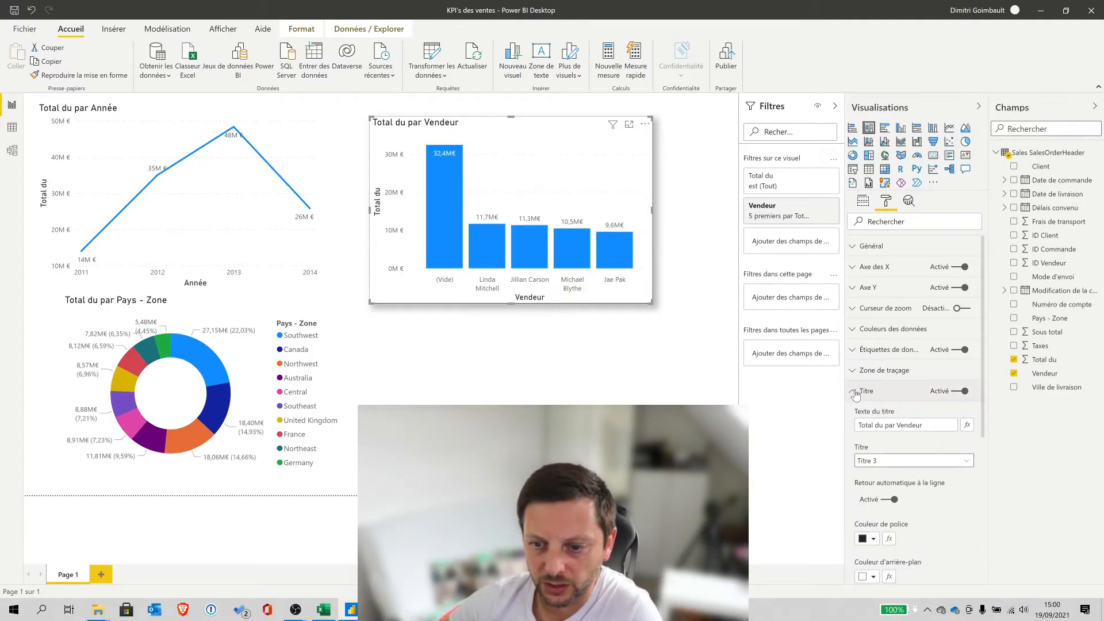
left_click_drag(924, 426, 854, 429)
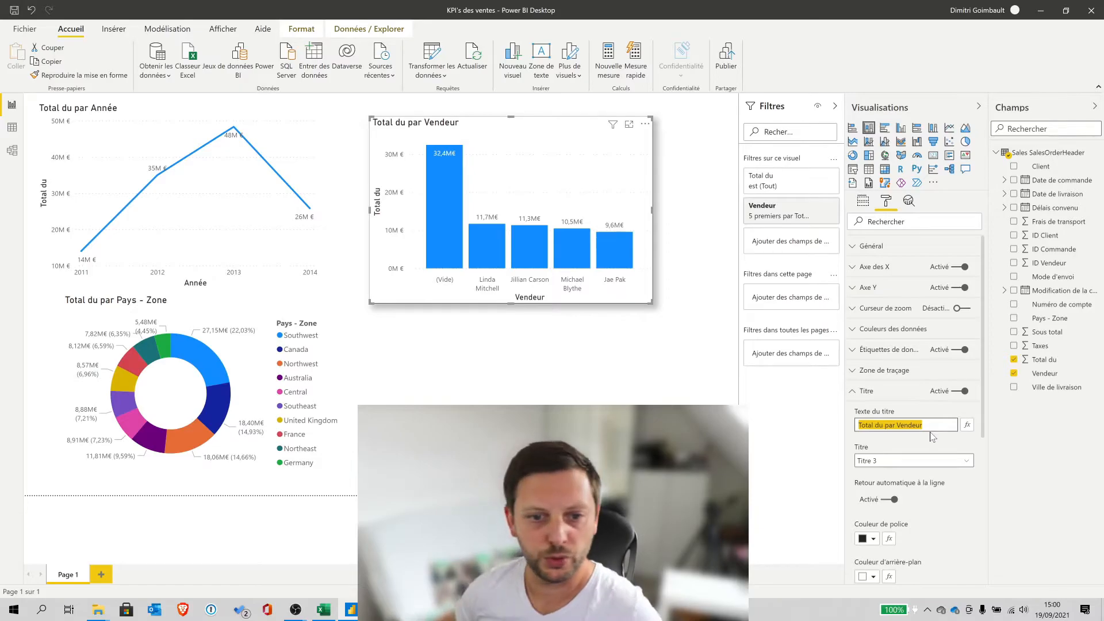
type("Meilleur")
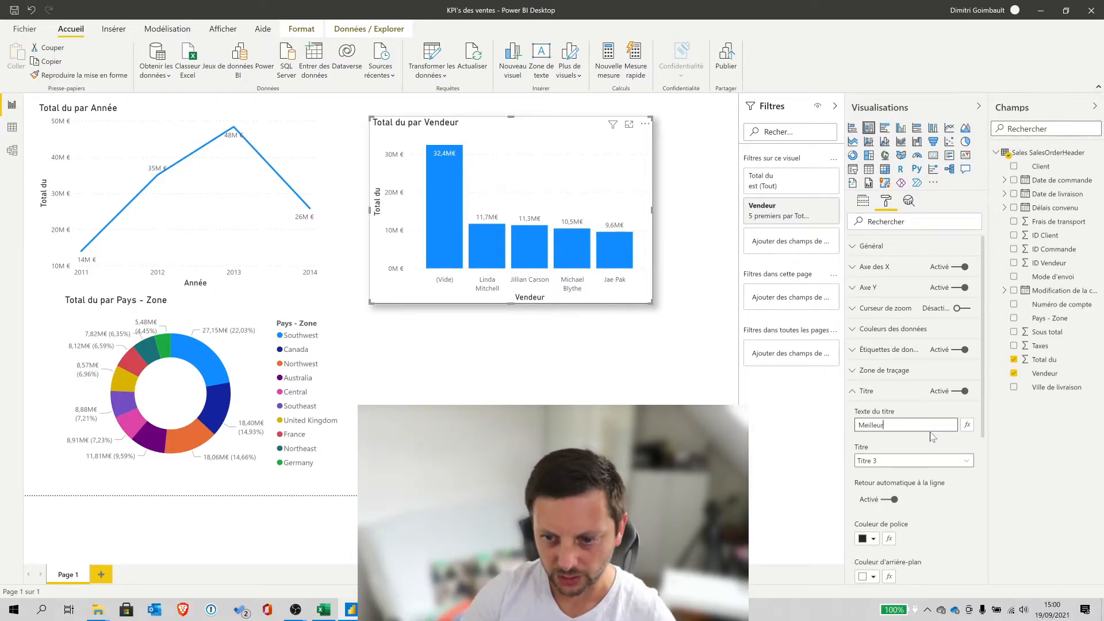
type("s b")
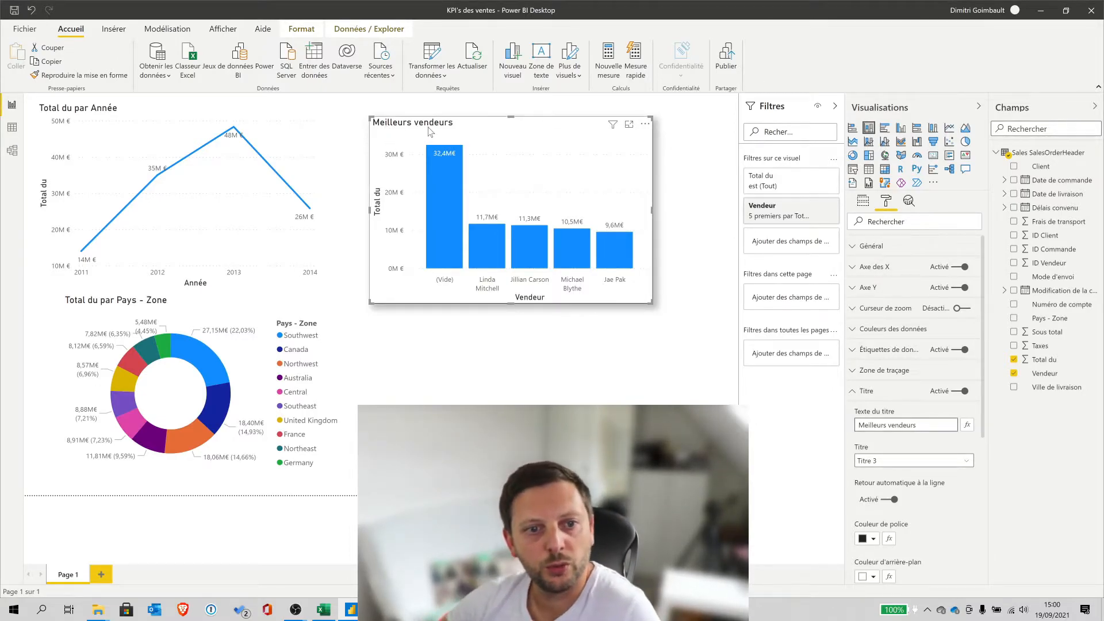
Try centre alignment for the column chart's title and set it to right alignment (Droite)
scroll(931, 453, "down", 3)
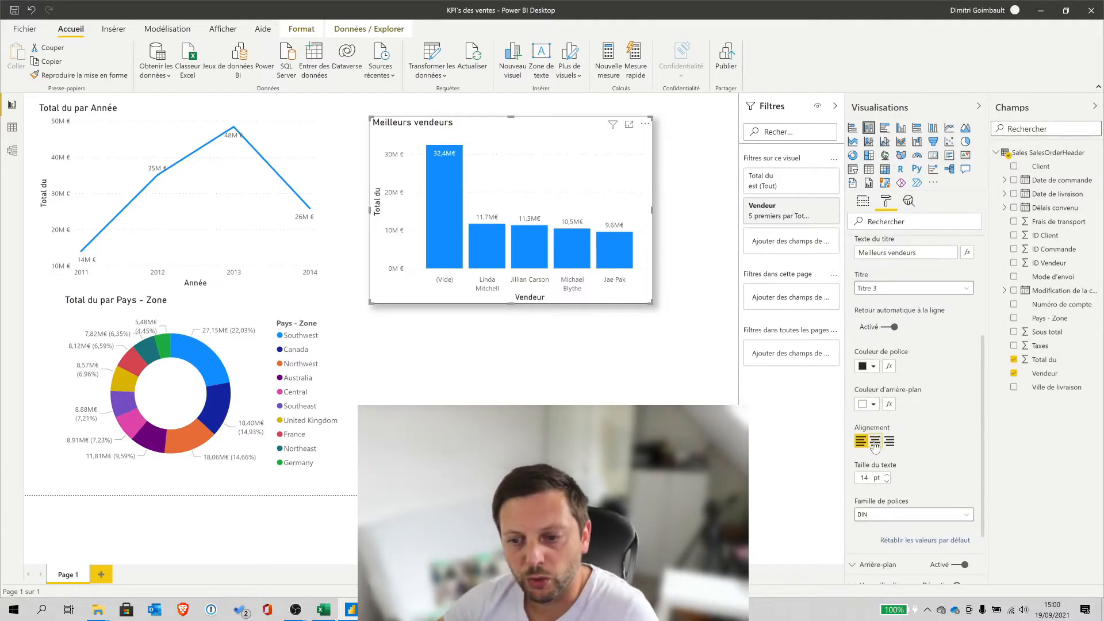
left_click(874, 441)
left_click(889, 441)
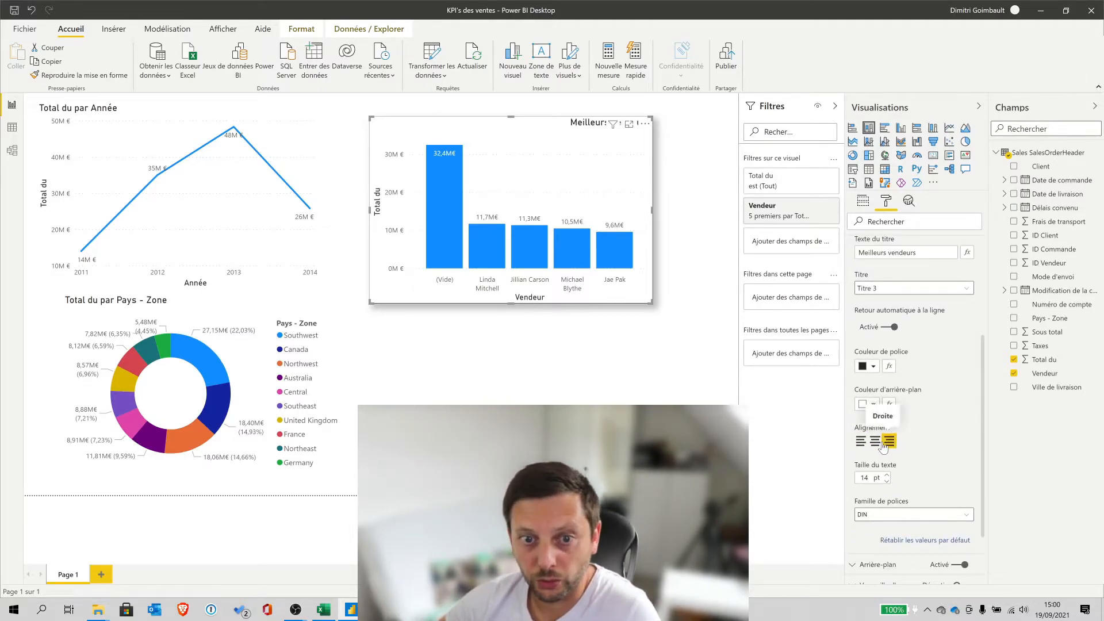
Centre the column chart's title and set its text size to 17 pt
left_click(875, 441)
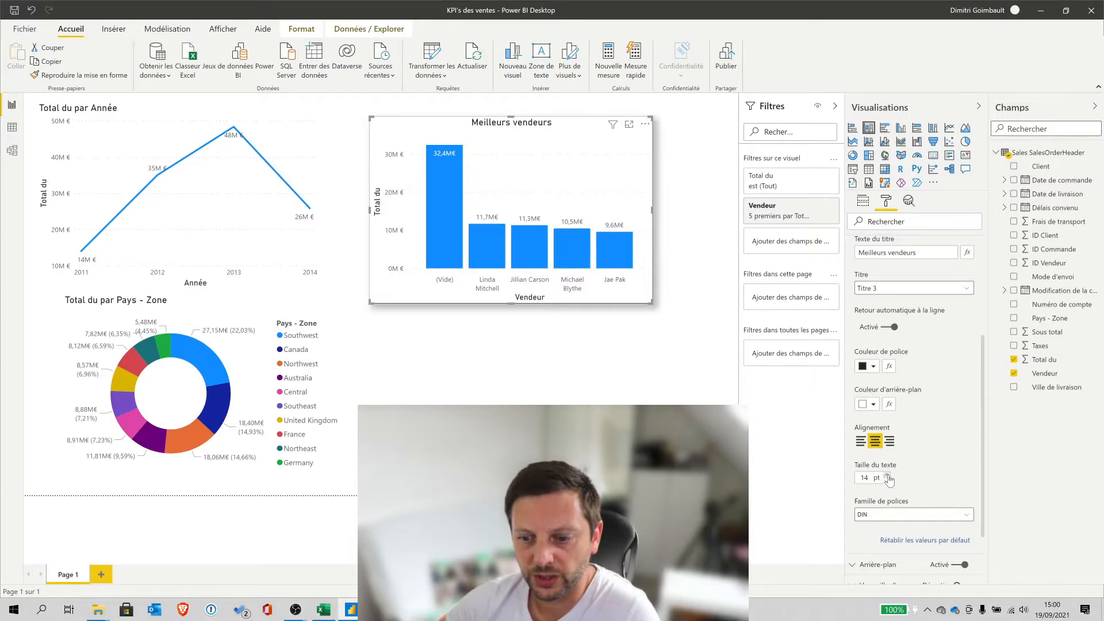
left_click(886, 475)
left_click(886, 475)
left_click(887, 475)
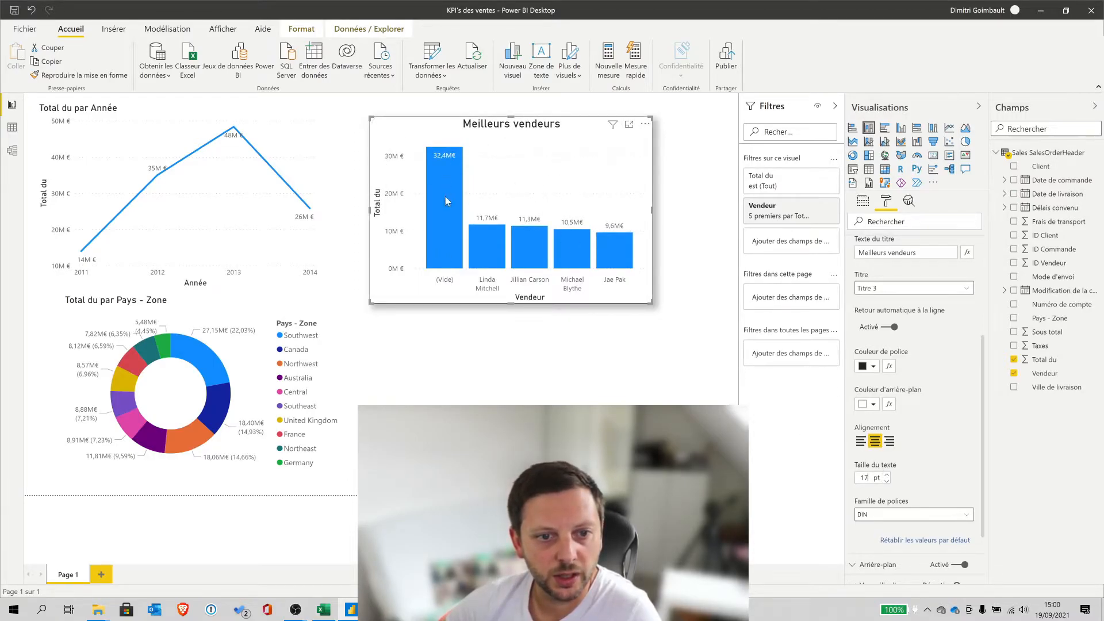
Switch the column chart's background (Arrière-plan) off and back on
scroll(864, 396, "up", 3)
left_click(864, 392)
left_click(963, 412)
left_click(964, 412)
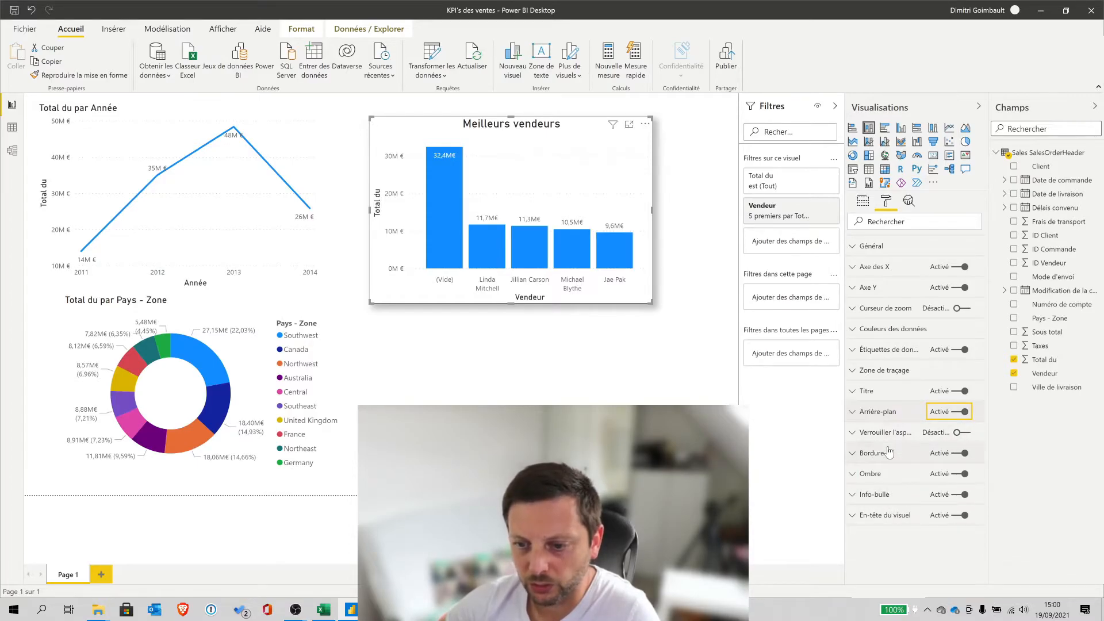
Set the column chart's default data colour to a lighter tint of the theme's blue
left_click(856, 332)
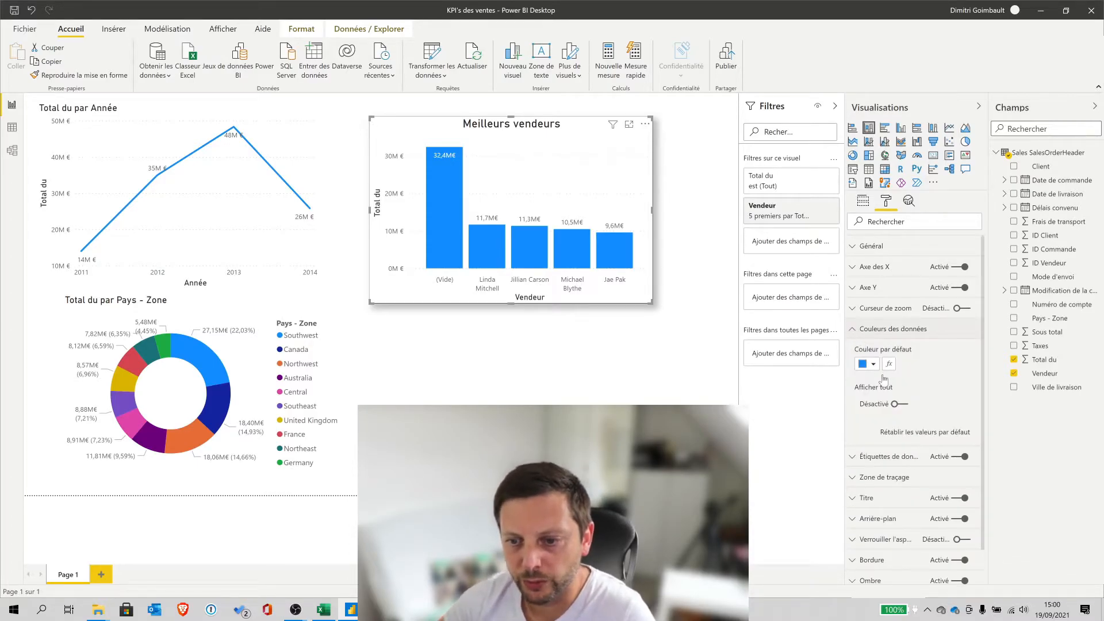
left_click(873, 364)
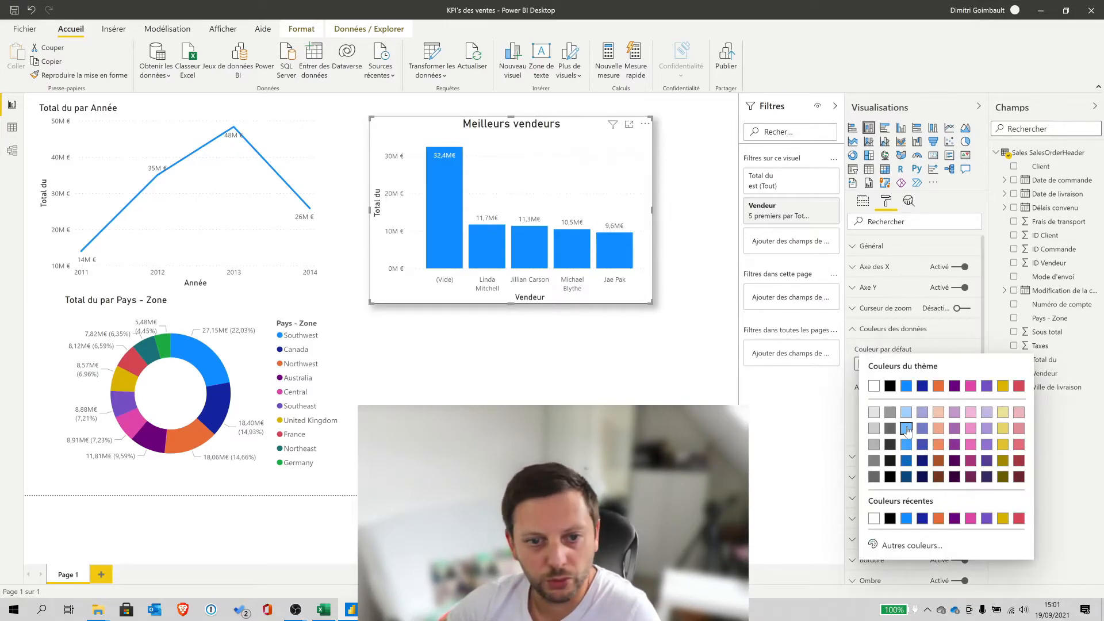
left_click(906, 428)
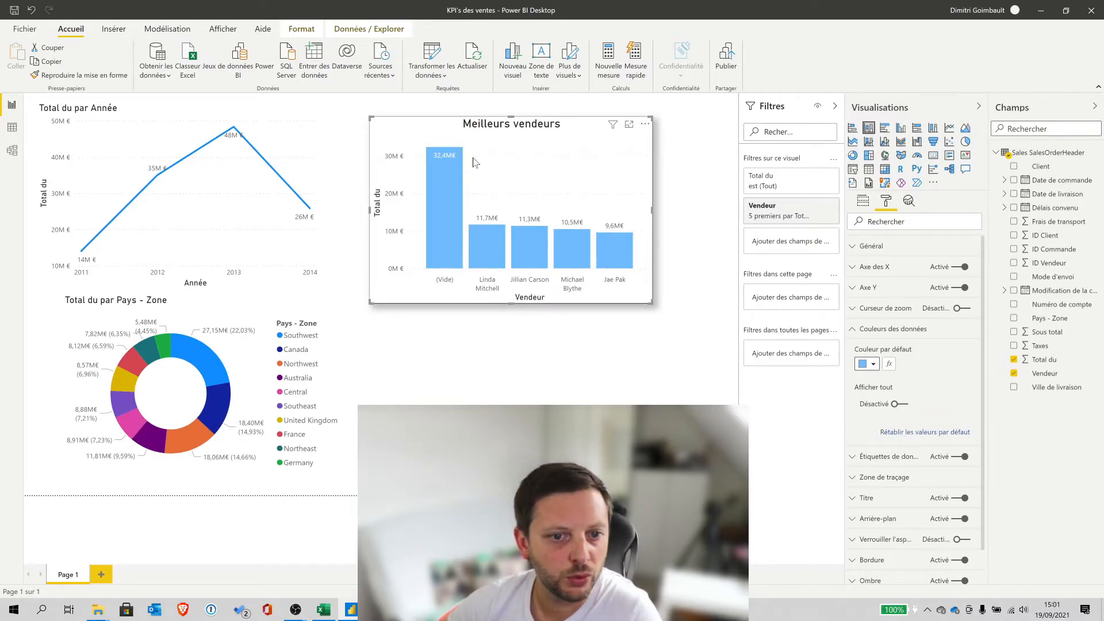
left_click(853, 330)
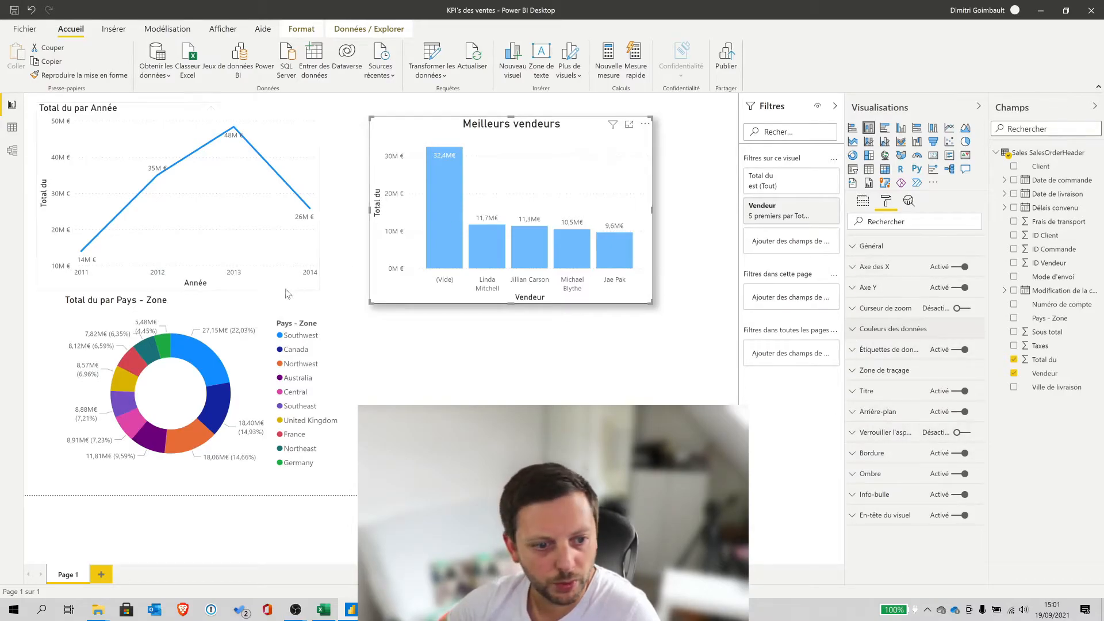
Set the donut chart's inner radius (Rayon interne) to 68
left_click(260, 311)
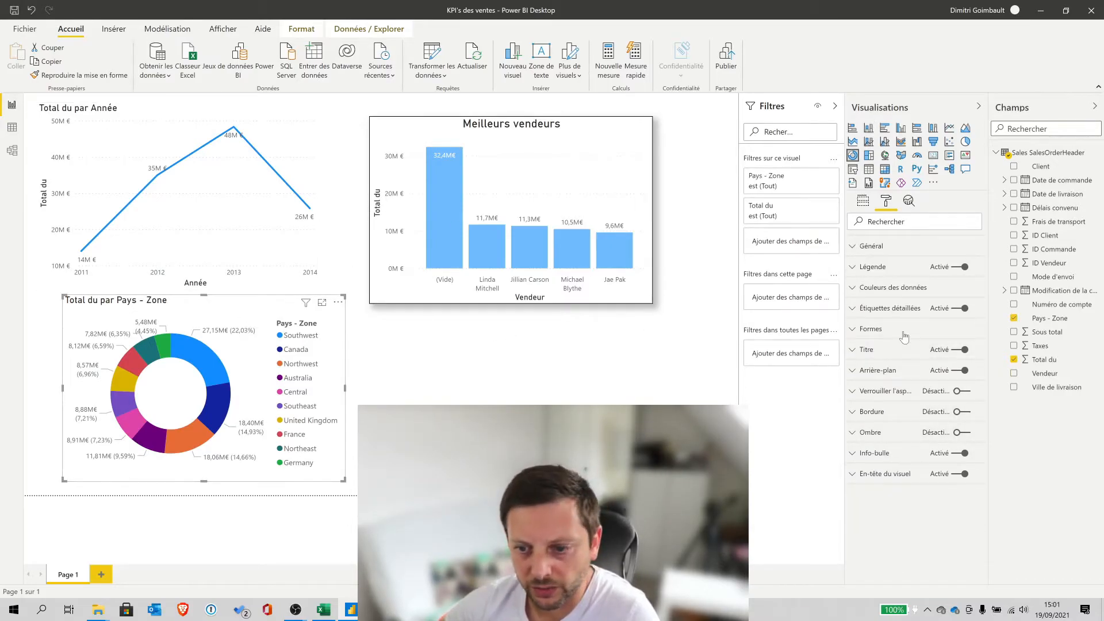
left_click(854, 331)
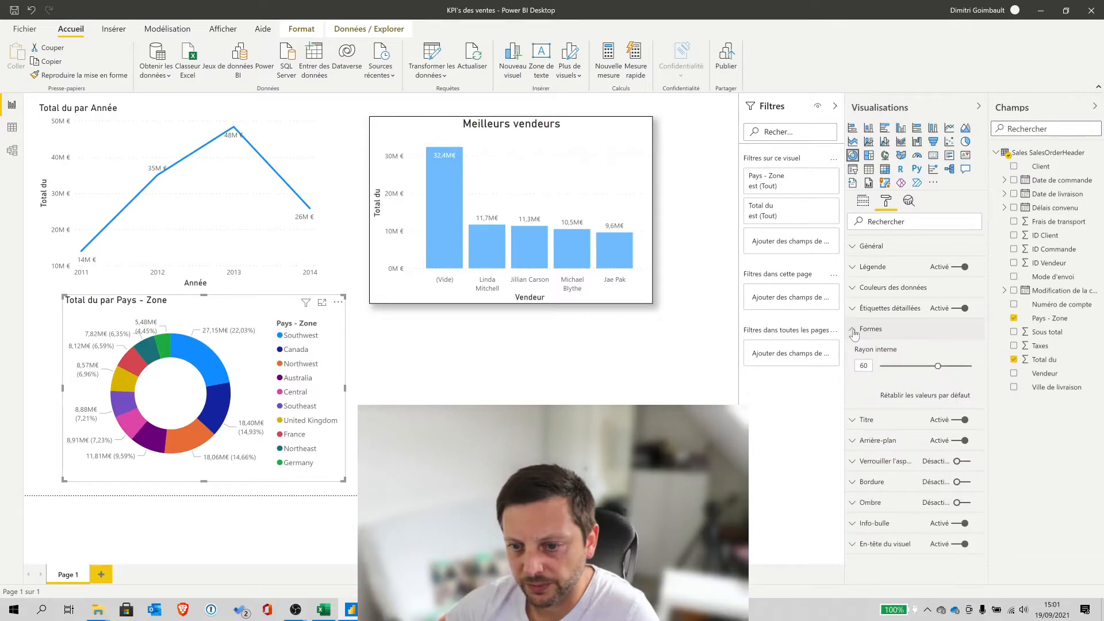
mouse_move(924, 367)
left_mouse_down()
mouse_move(880, 369)
mouse_move(956, 366)
mouse_move(945, 366)
left_mouse_up()
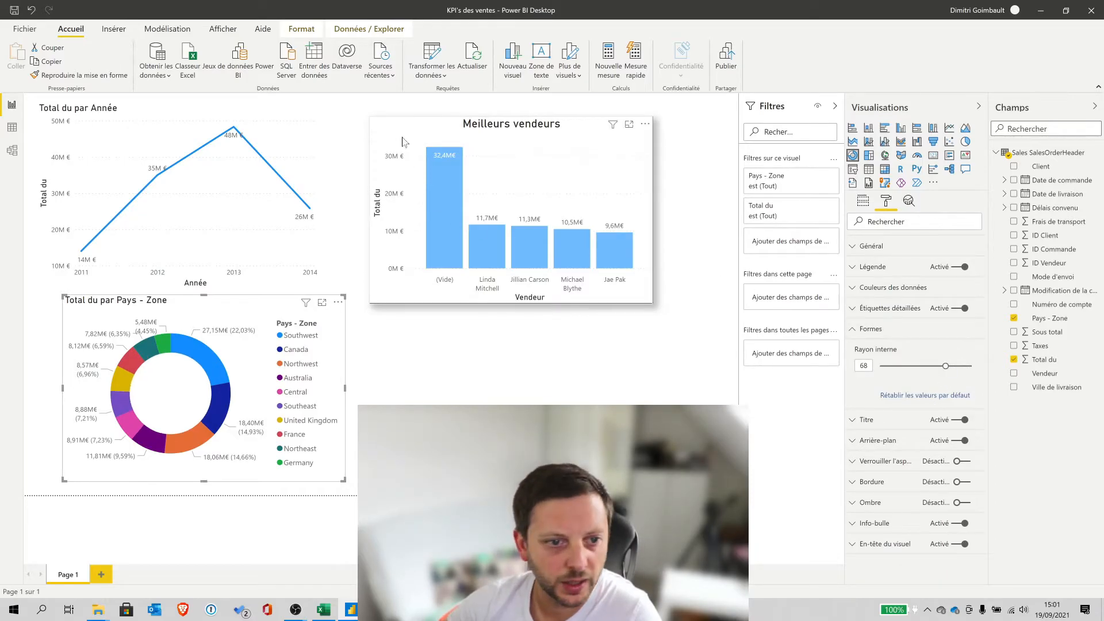
Look through the available report themes and try the purple Floraison theme
left_click(385, 131)
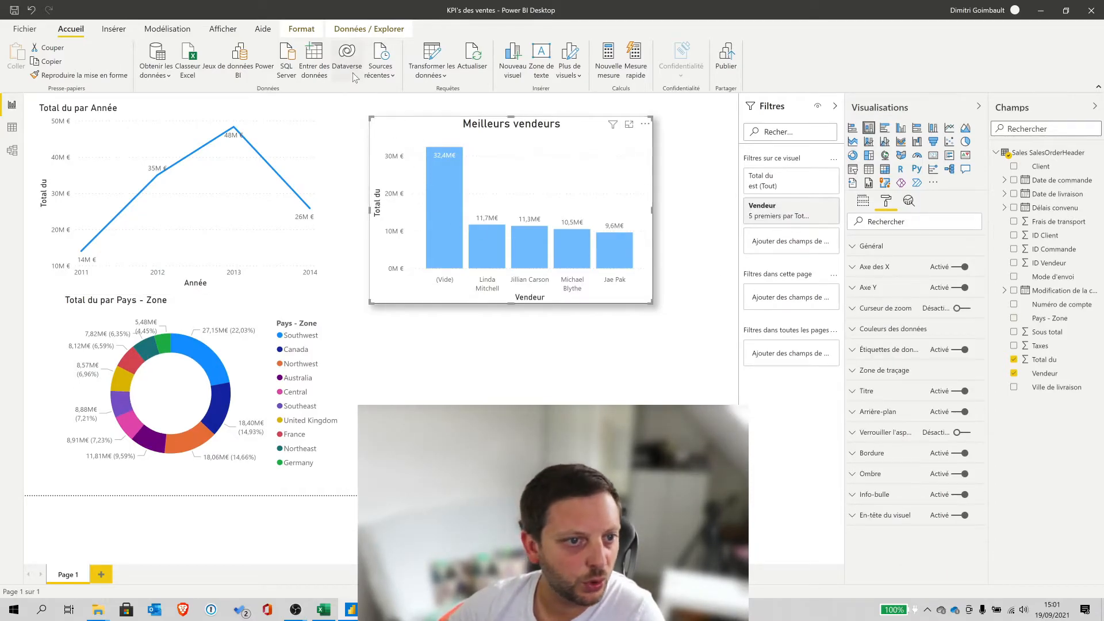
left_click(306, 30)
left_click(167, 29)
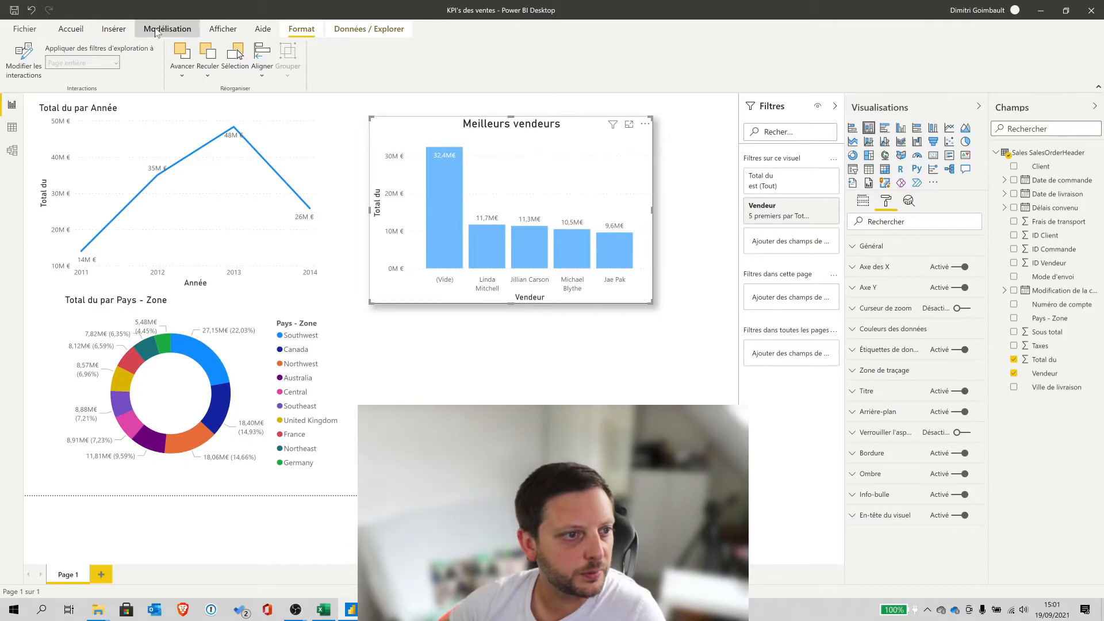
left_click(226, 29)
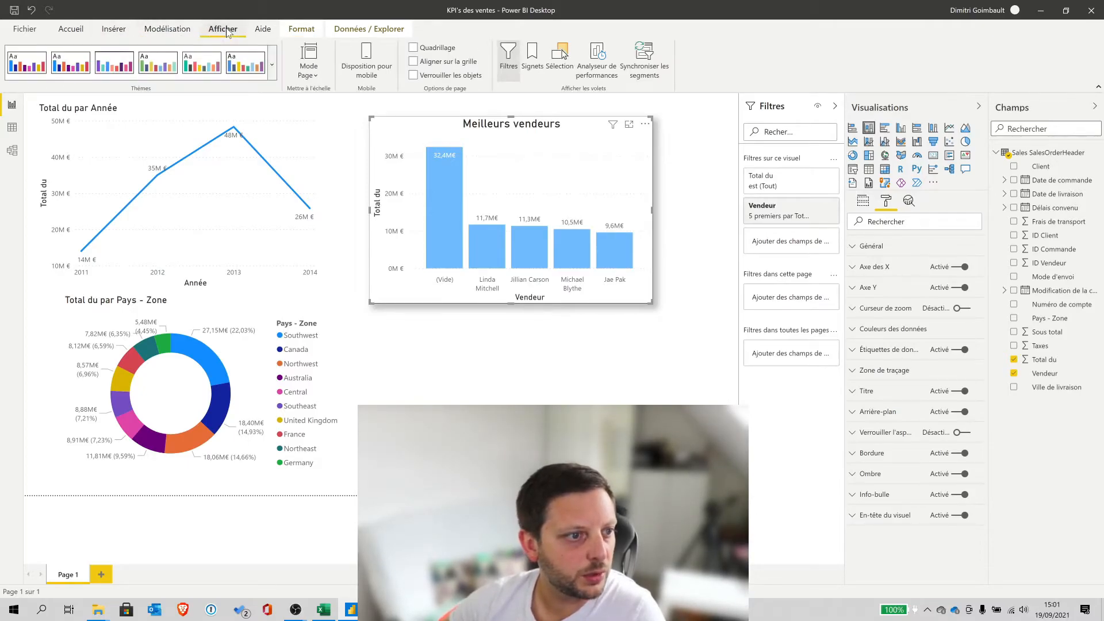
left_click(272, 68)
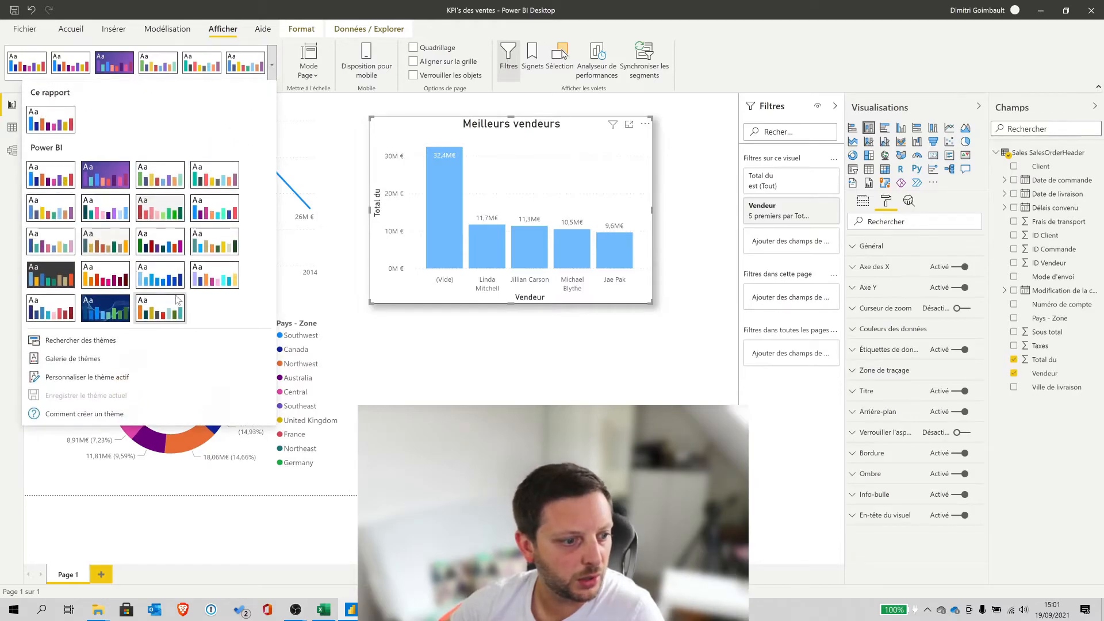
left_click(454, 128)
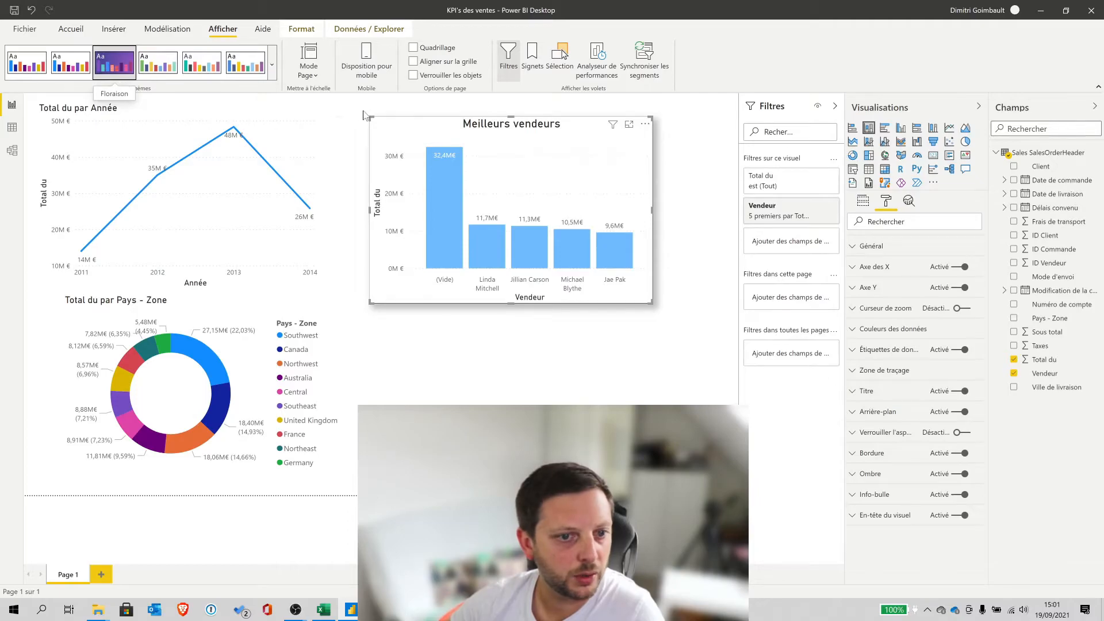
left_click(109, 61)
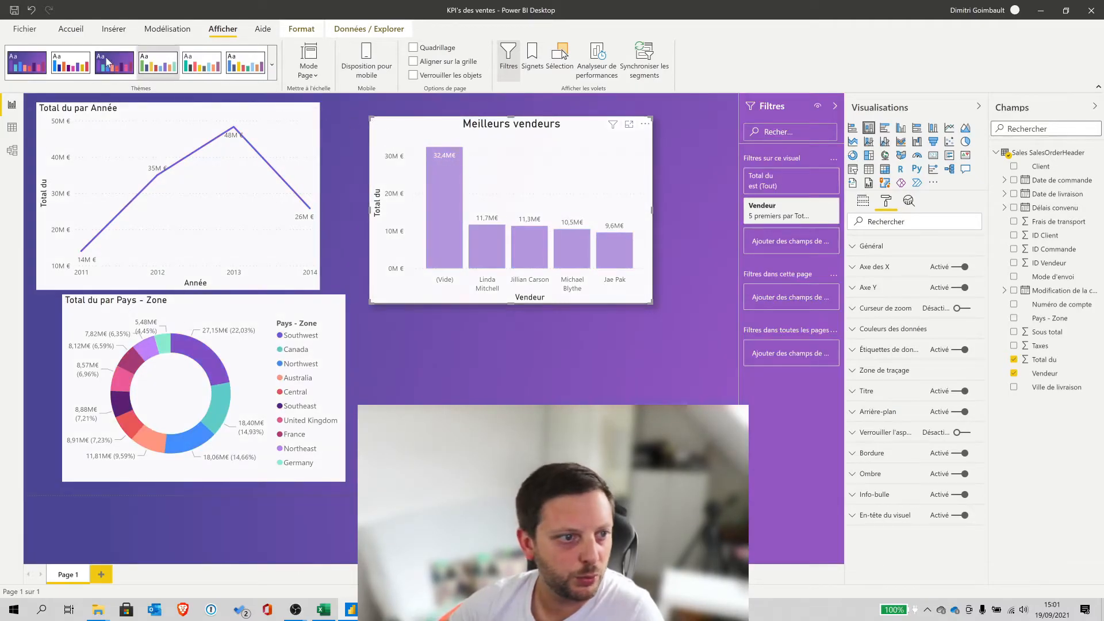
Turn off the column chart's background, shift the chart slightly, and turn the background back on
left_click(961, 413)
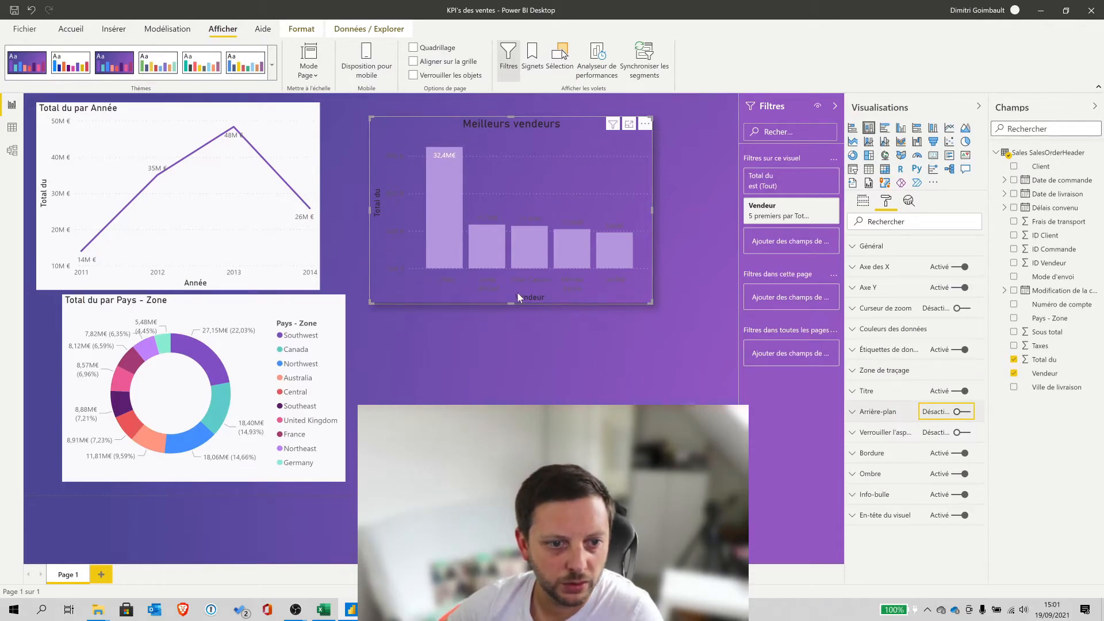
left_click_drag(574, 153, 592, 135)
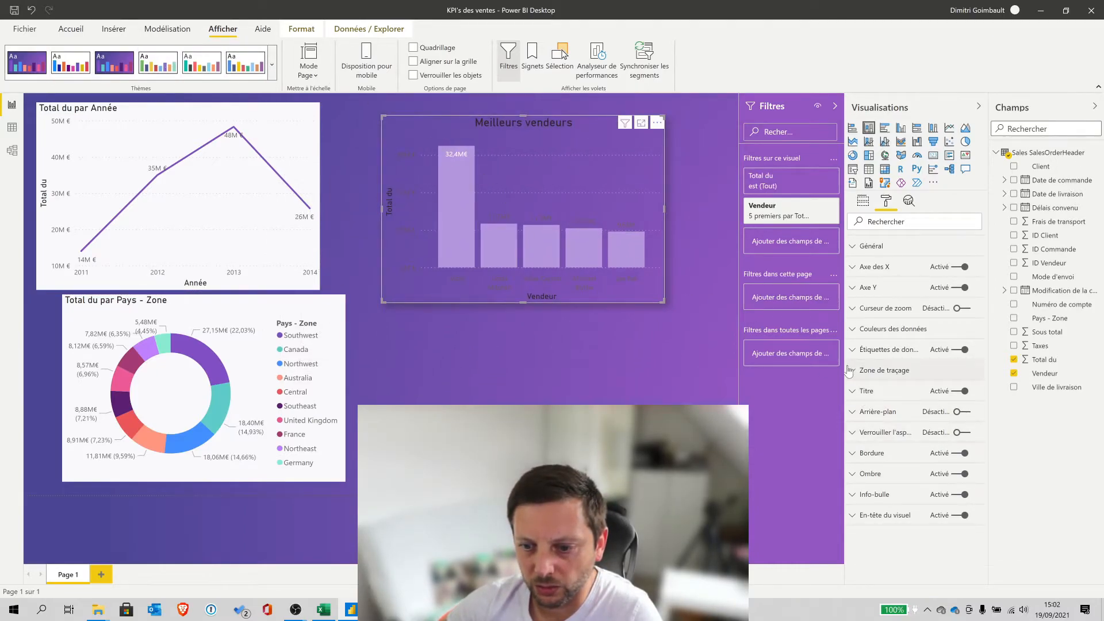
left_click(960, 412)
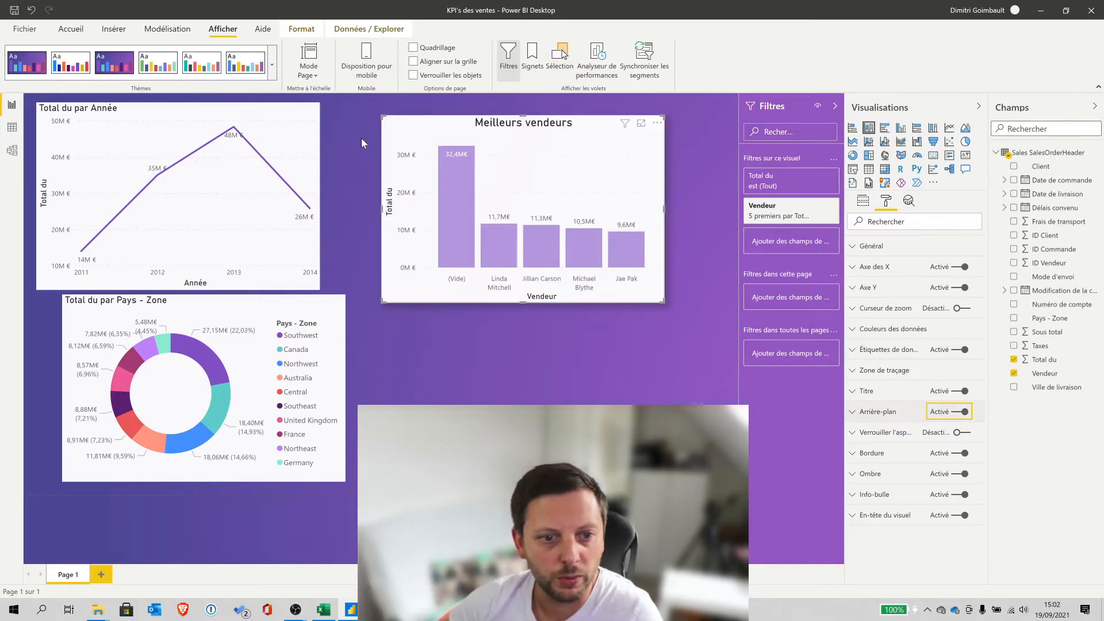
Try the default blue theme and the light theme with teal accents on the report
left_click(84, 71)
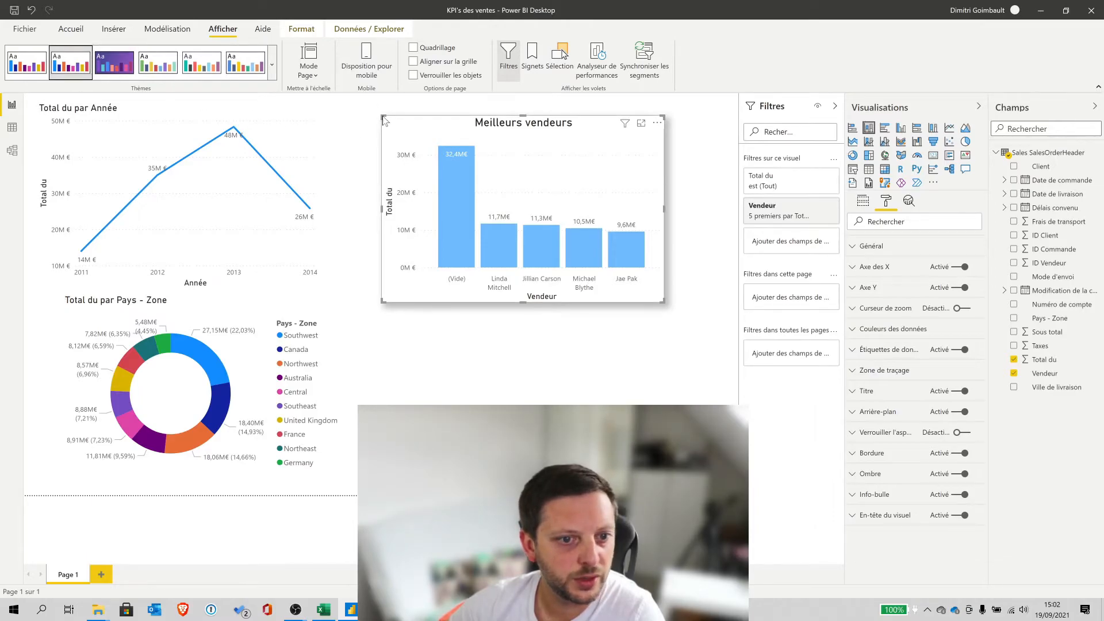
left_click(258, 75)
left_click(196, 72)
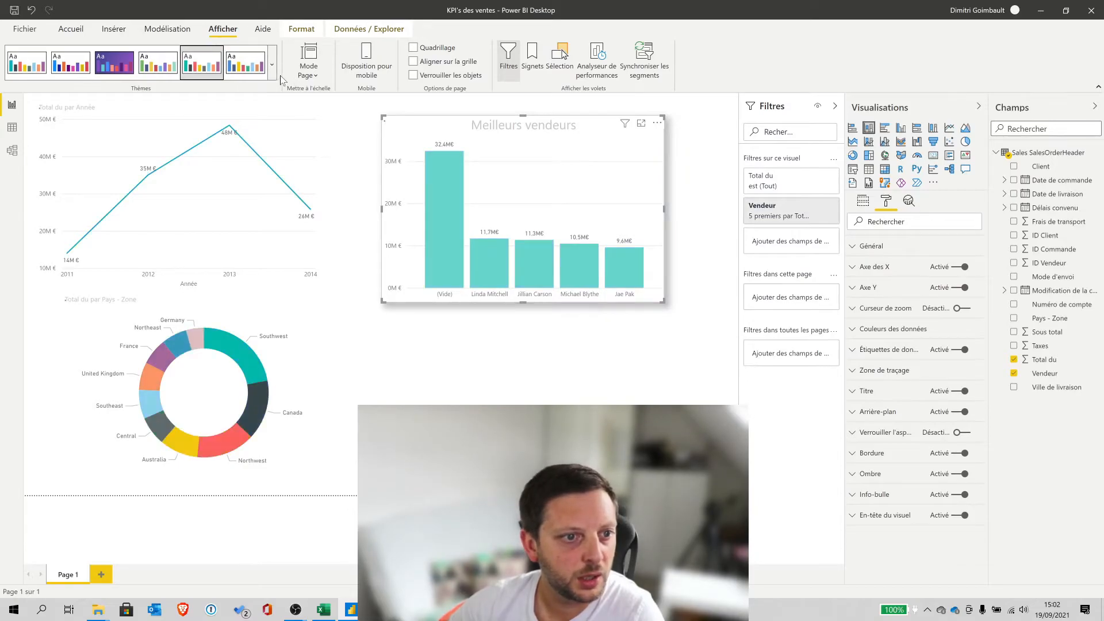
Apply the Power BI theme with the dark blue wavy-line background to the report
left_click(274, 79)
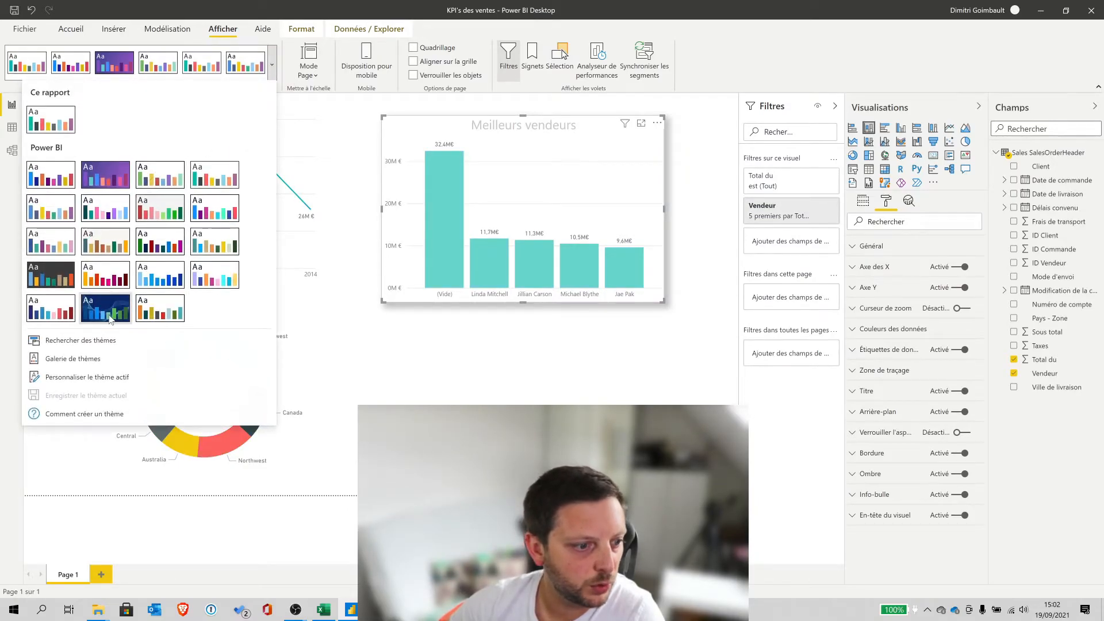
left_click(137, 306)
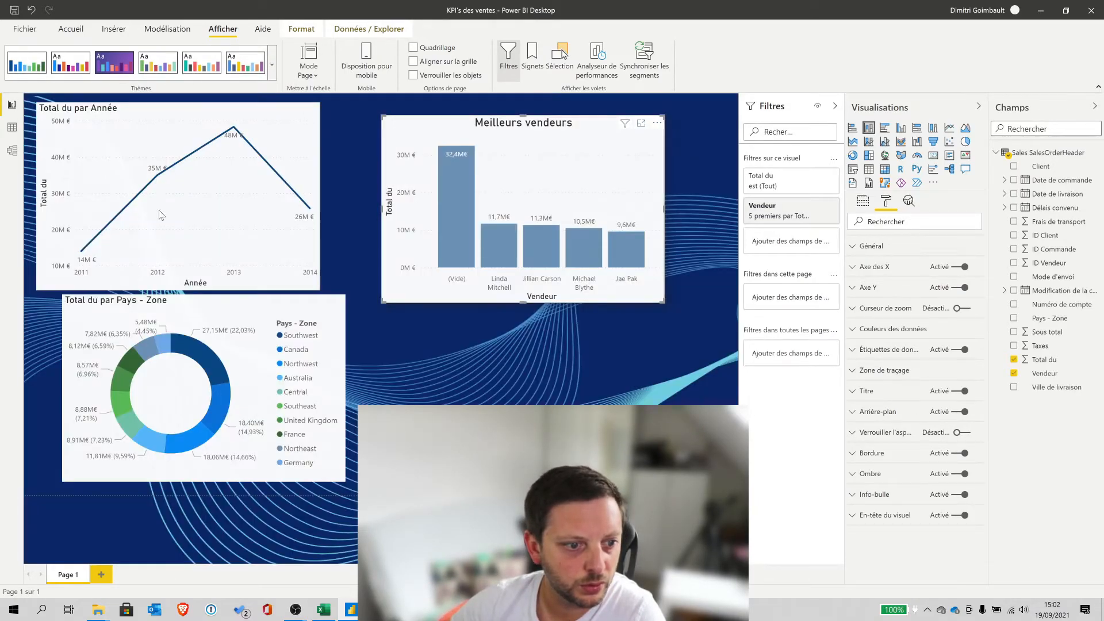
Turn off the column chart's background and place the chart beside the line chart, slightly below its top edge
left_click_drag(403, 132, 422, 232)
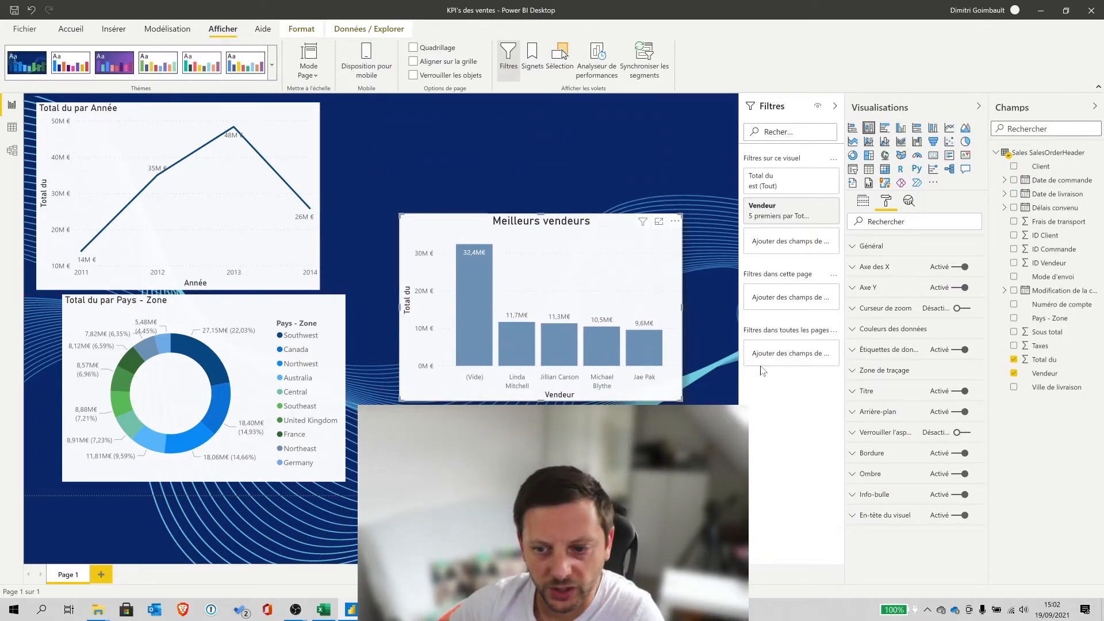
left_click(964, 413)
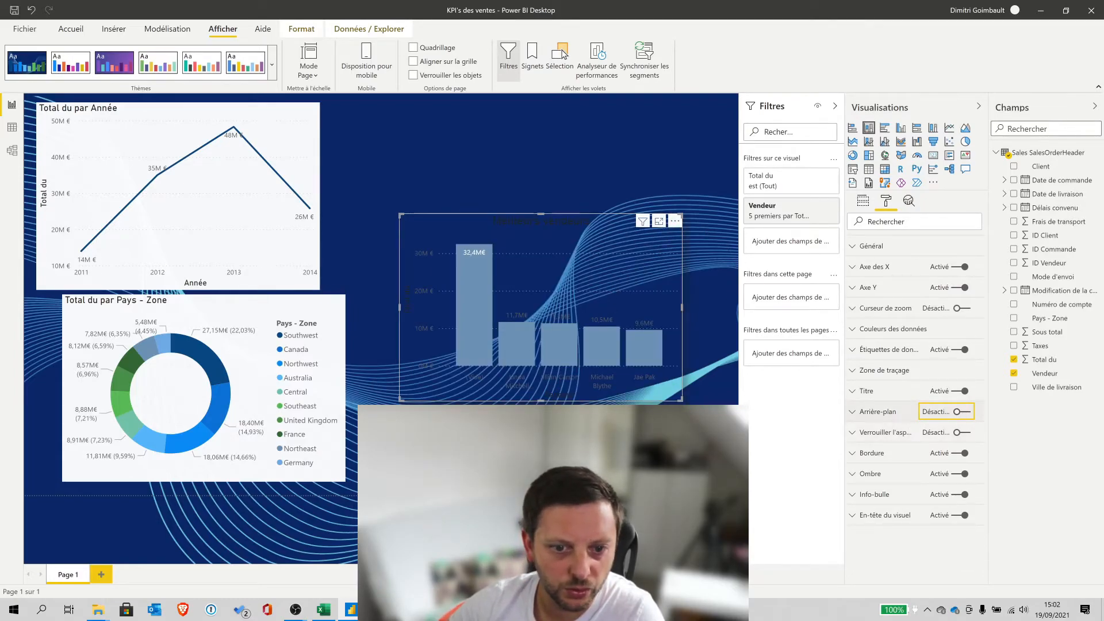
left_click_drag(572, 225, 570, 139)
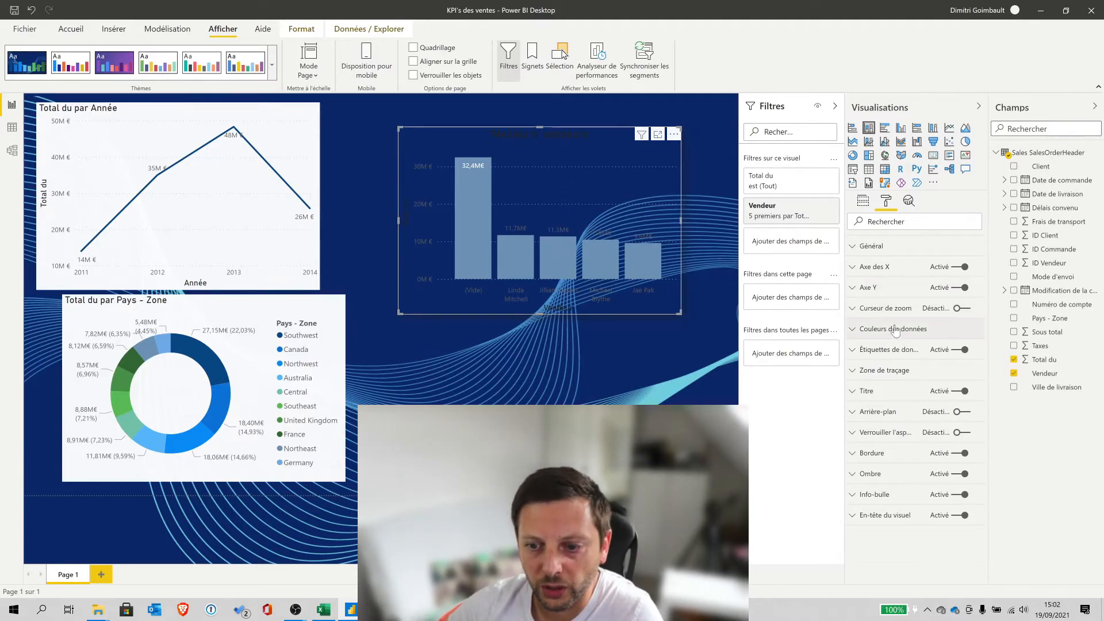
Try black for the column chart's data labels and set their colour to white
left_click(855, 352)
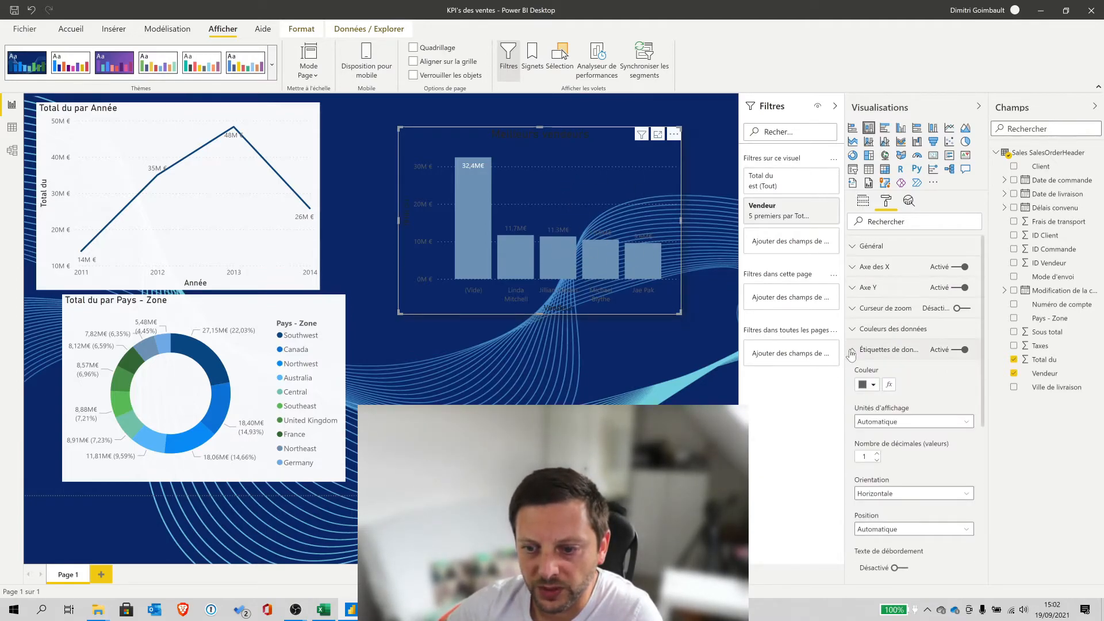
left_click(865, 385)
left_click(890, 406)
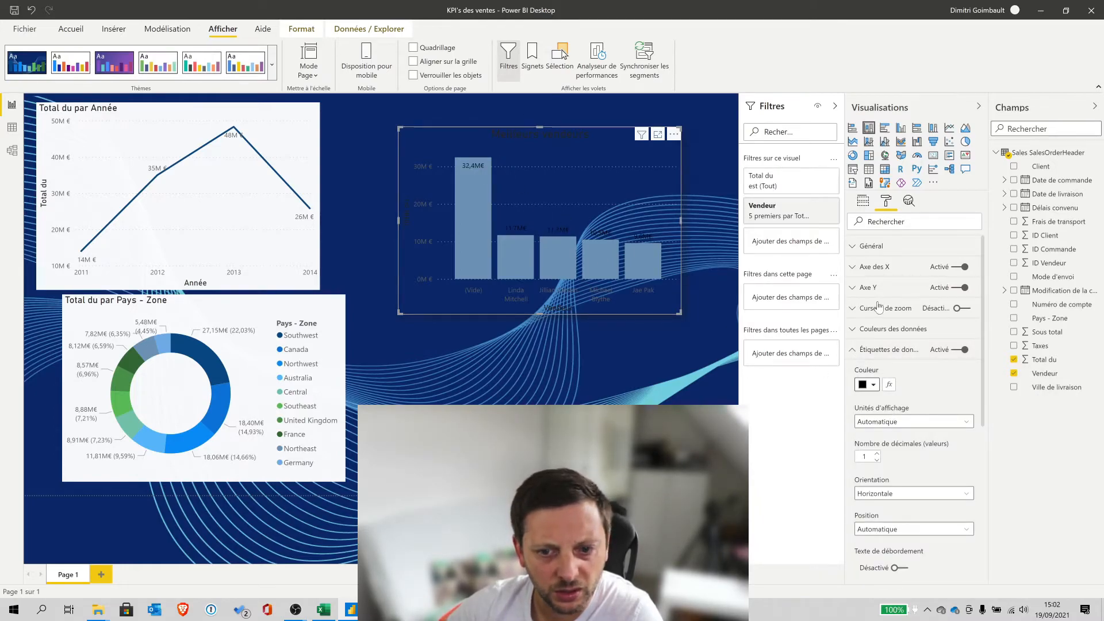
left_click(871, 386)
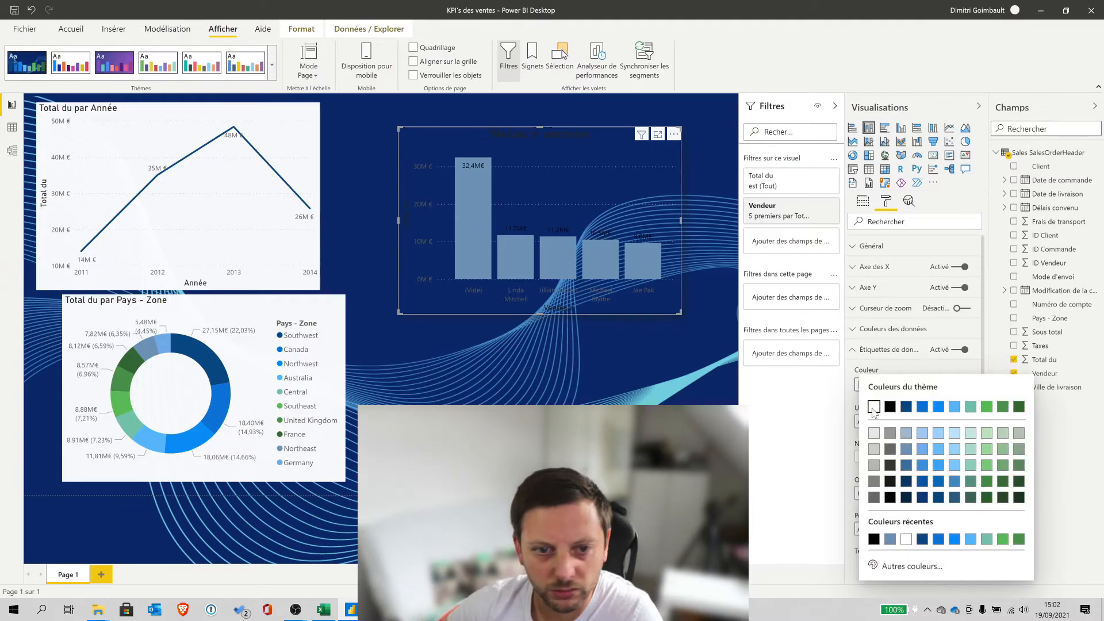
left_click(873, 406)
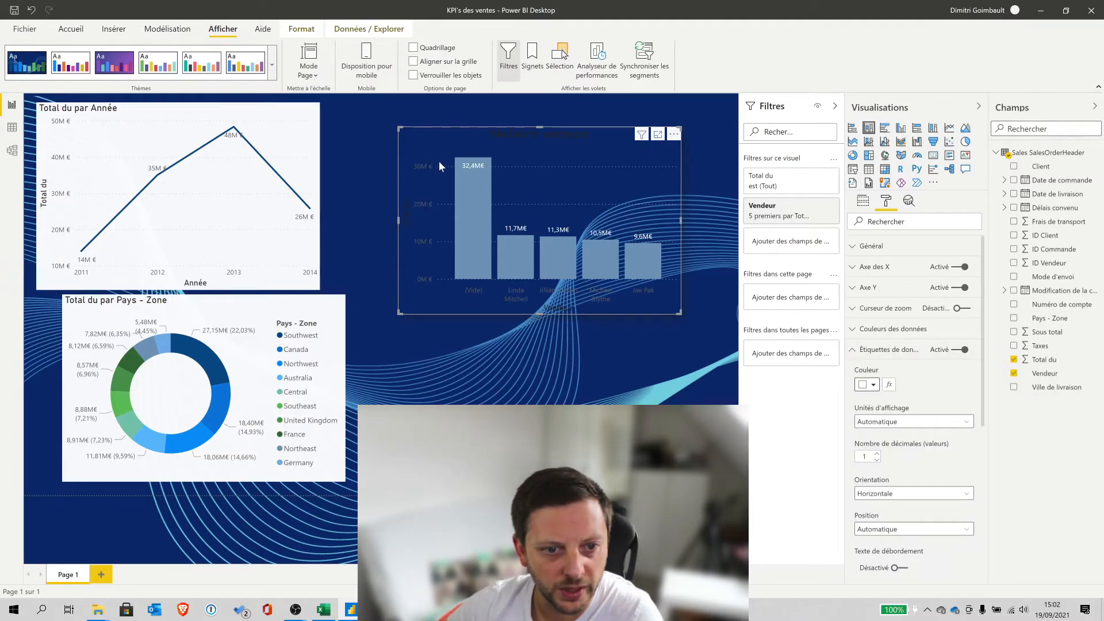
Set the column chart's Y axis label colour to white
left_click(865, 288)
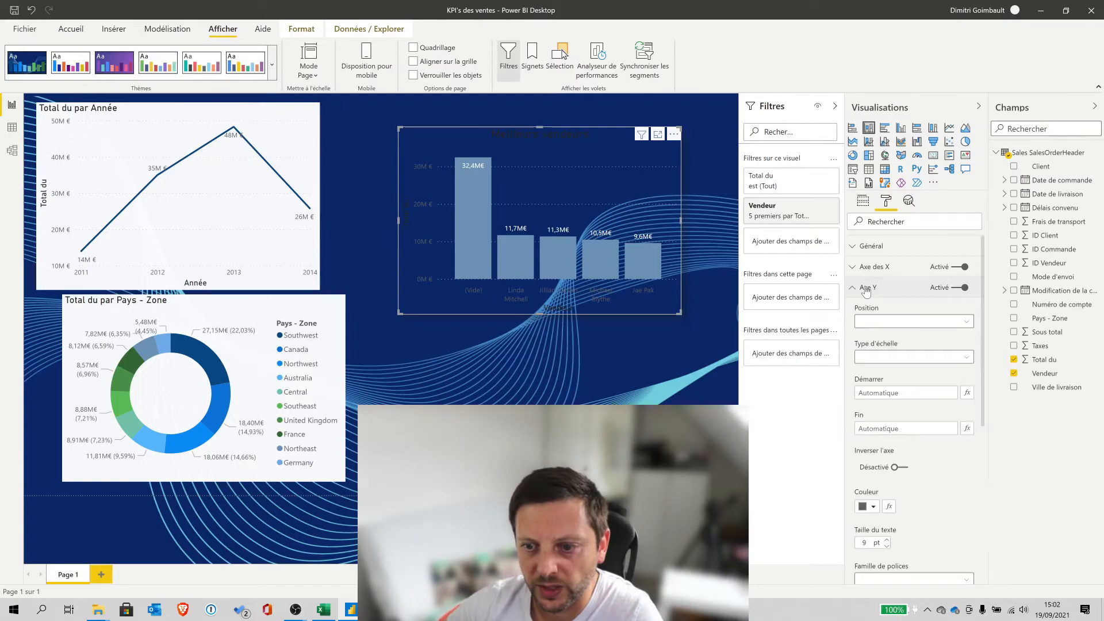
left_click(872, 507)
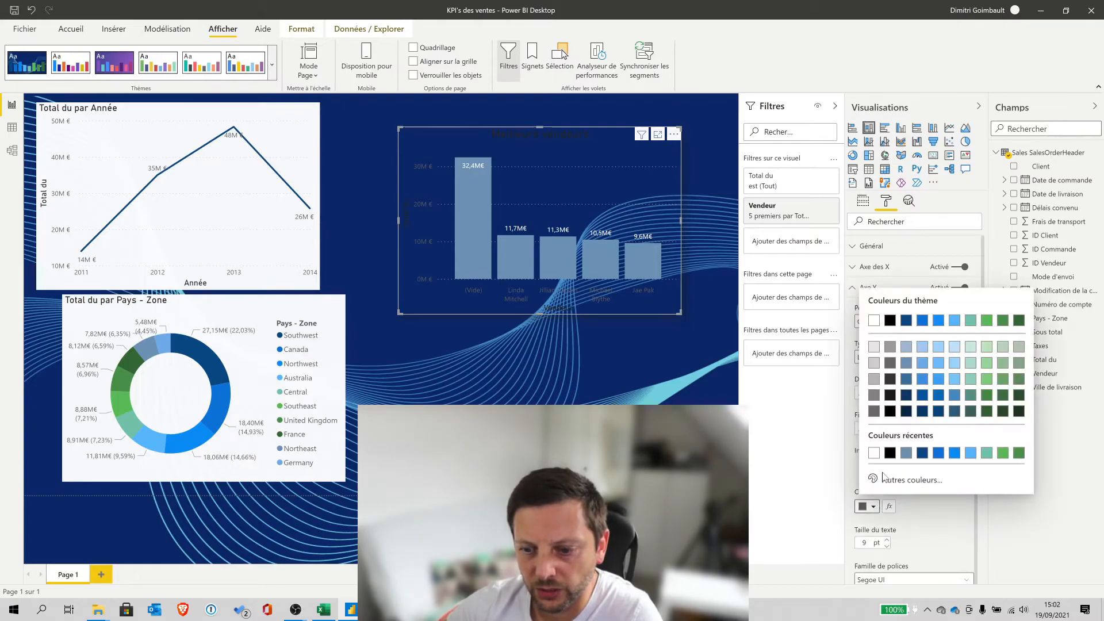
left_click(874, 453)
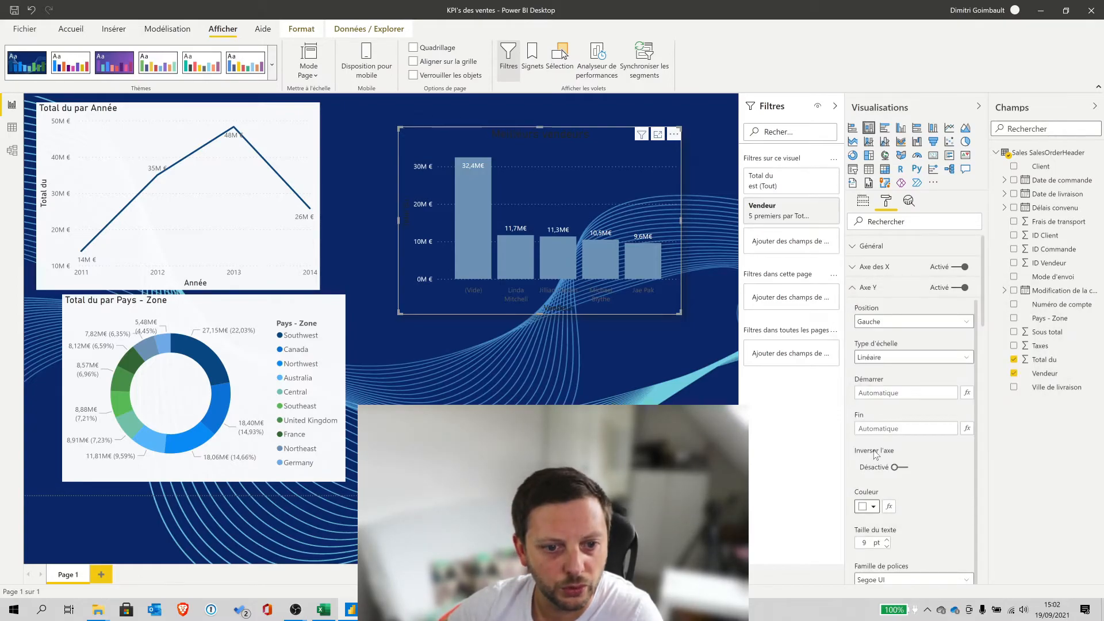
Set the column chart's X axis title colour and X axis label colour to white
left_click(865, 267)
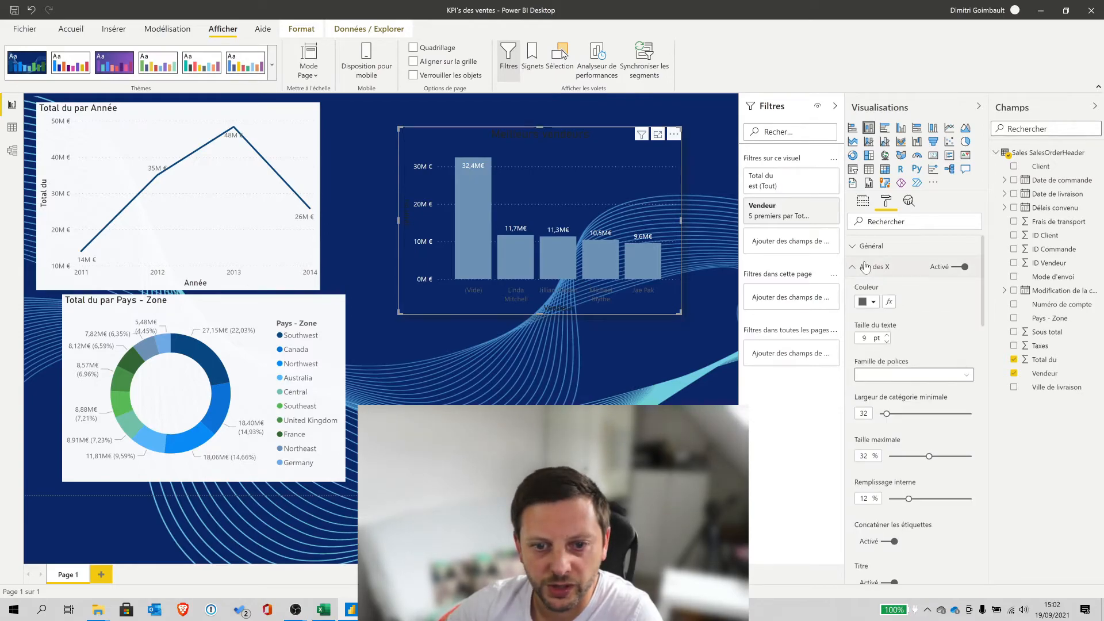
scroll(901, 432, "down", 3)
scroll(901, 434, "down", 1)
left_click(874, 486)
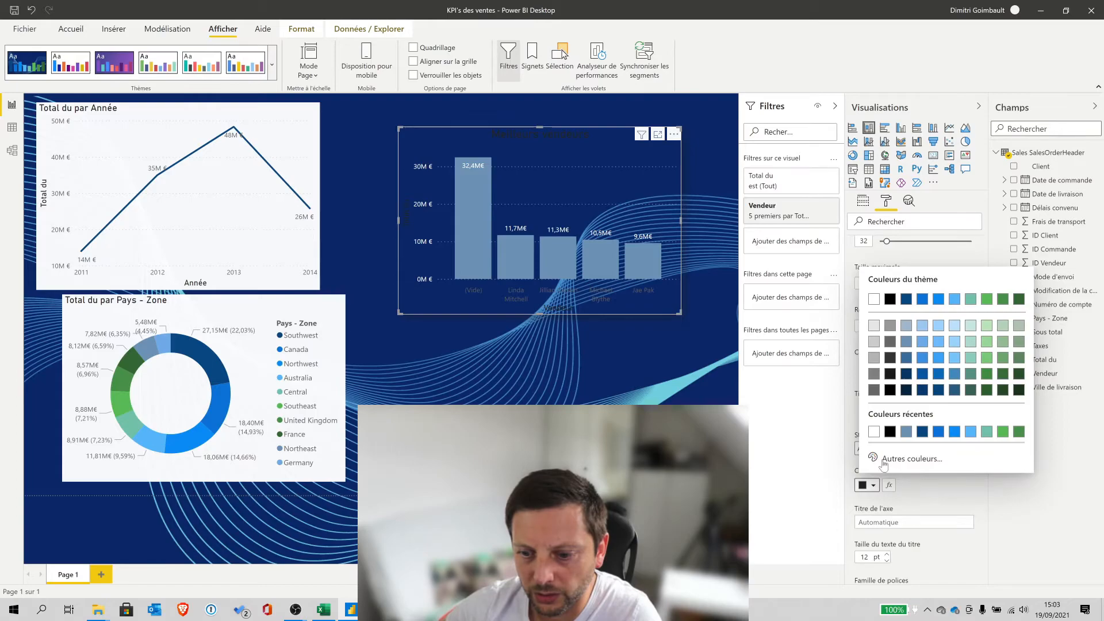
left_click(960, 490)
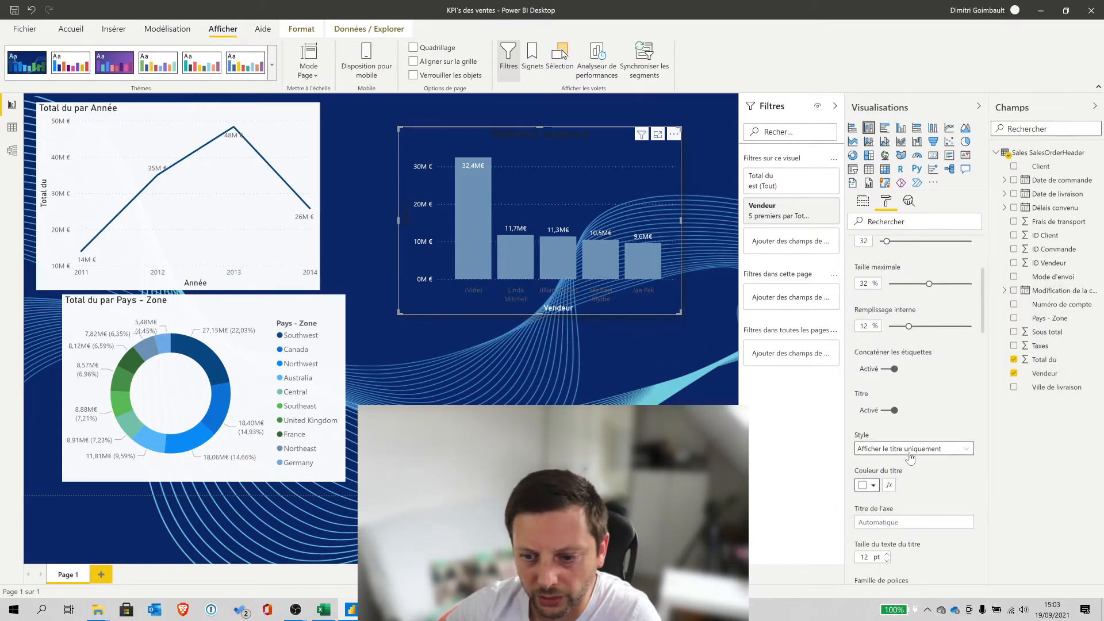
scroll(902, 442, "up", 3)
left_click(874, 302)
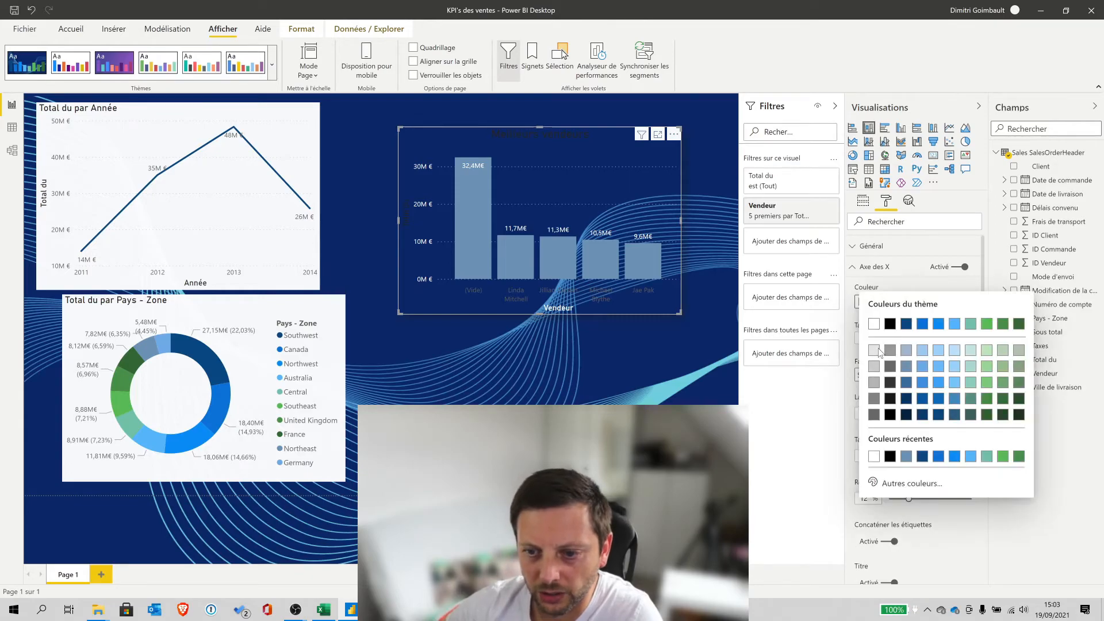
left_click(875, 324)
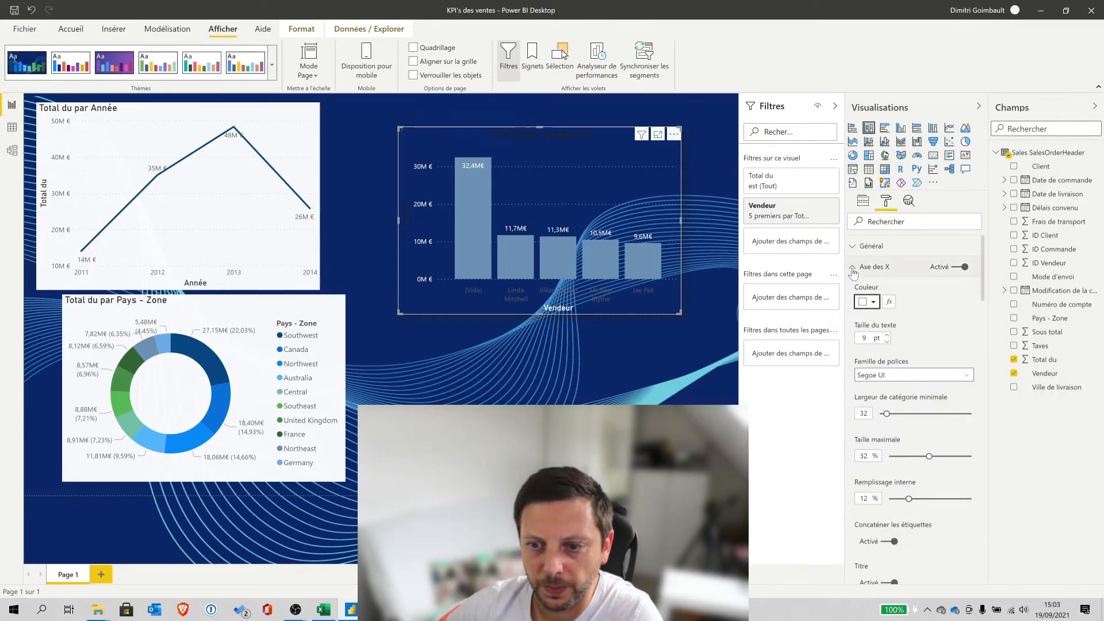
Set the font colour of the column chart's title "Meilleurs vendeurs" to white
left_click(852, 268)
left_click(852, 288)
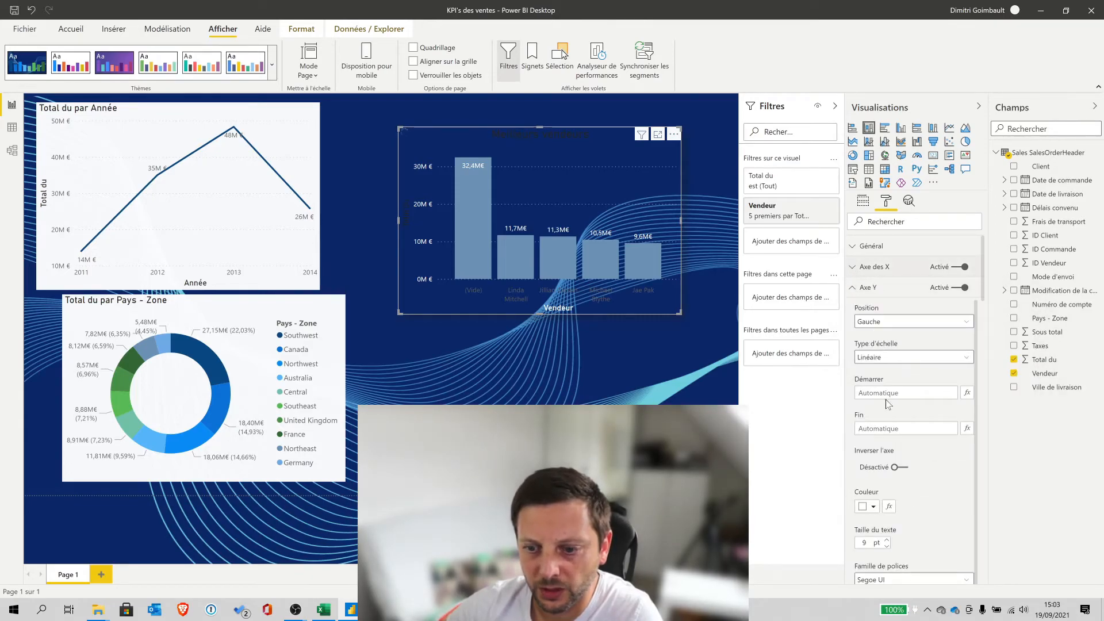
left_click(853, 288)
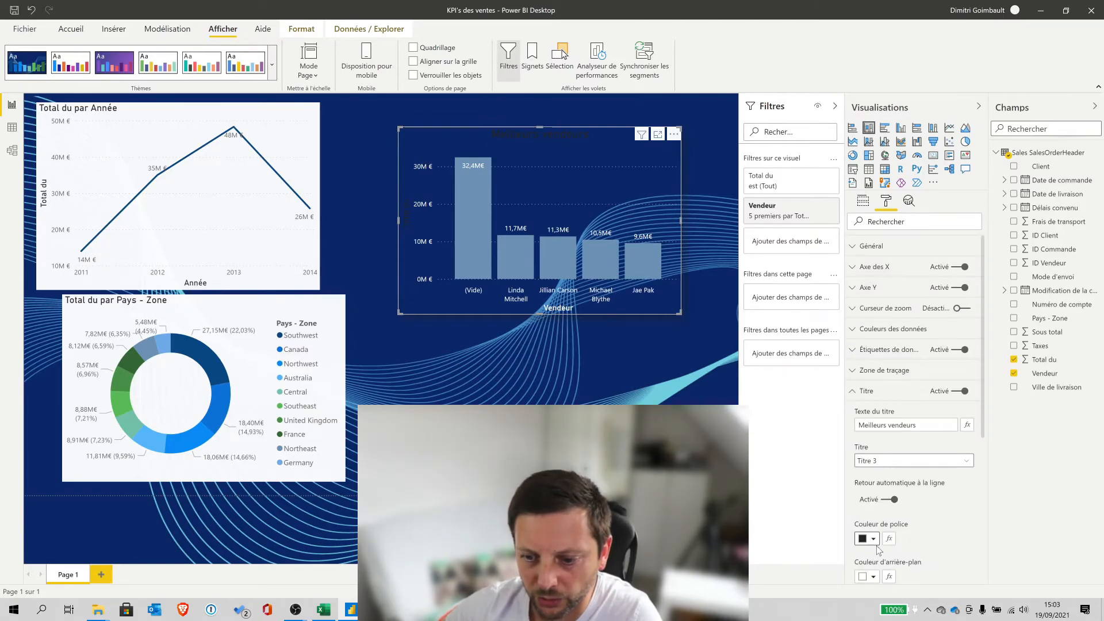
left_click(873, 538)
left_click(888, 486)
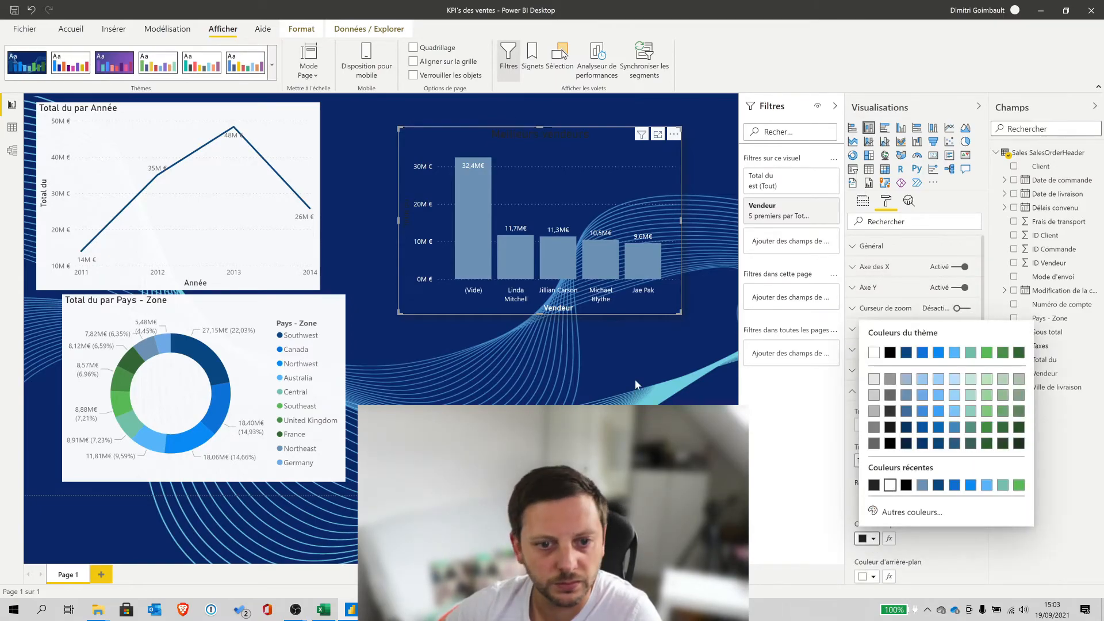
left_click(643, 367)
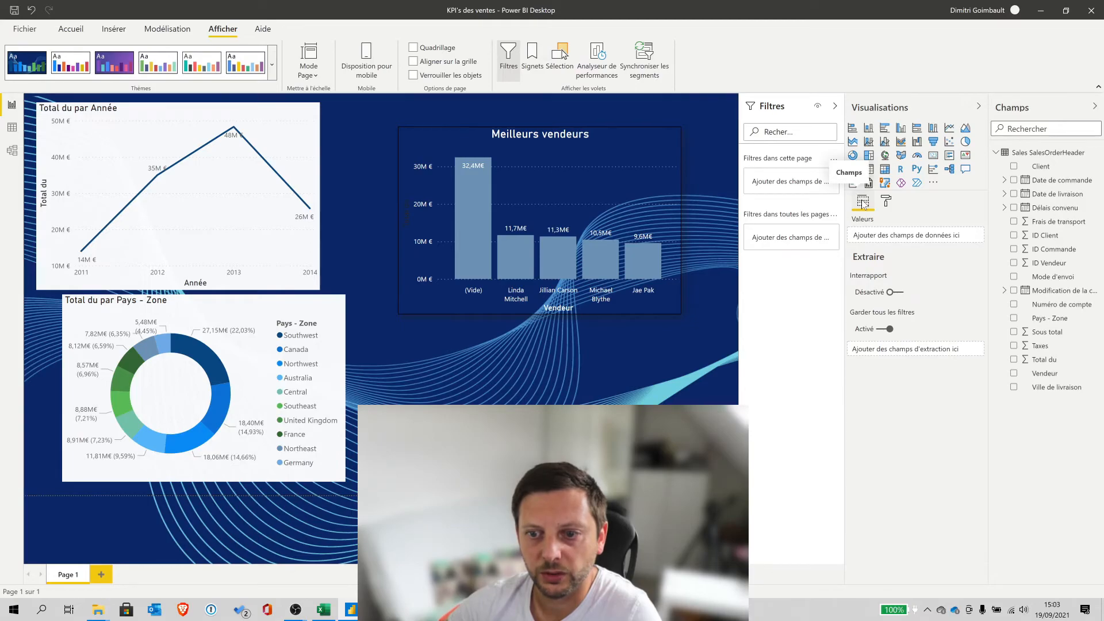
Select the column chart and open the full list of report themes and theme options
left_click(488, 136)
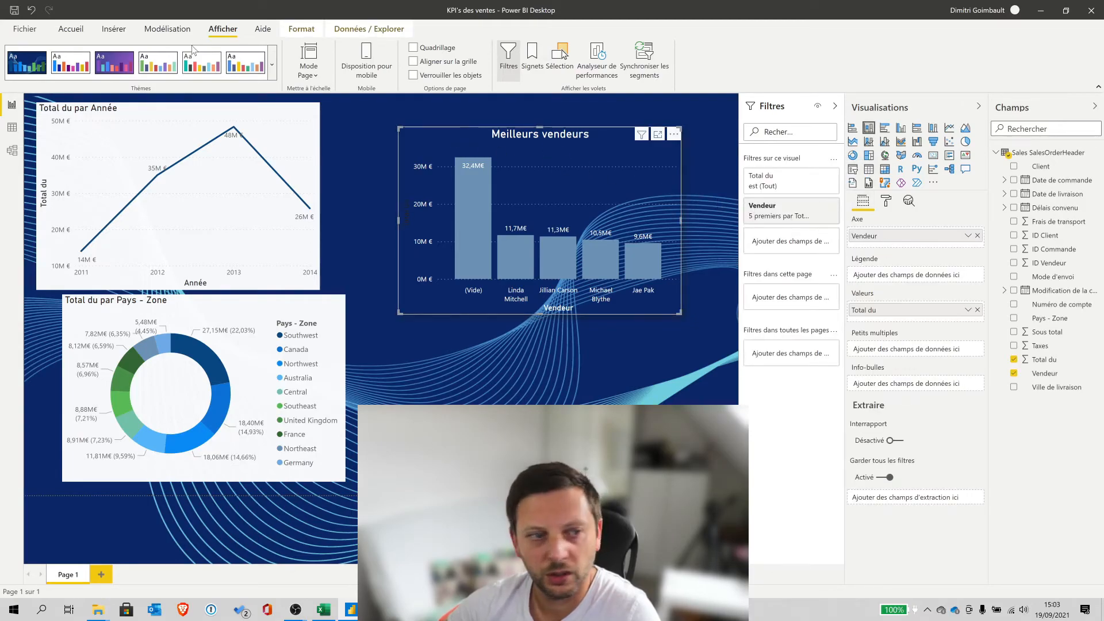
left_click(271, 72)
key("Escape")
left_click(271, 72)
key("Escape")
left_click(271, 65)
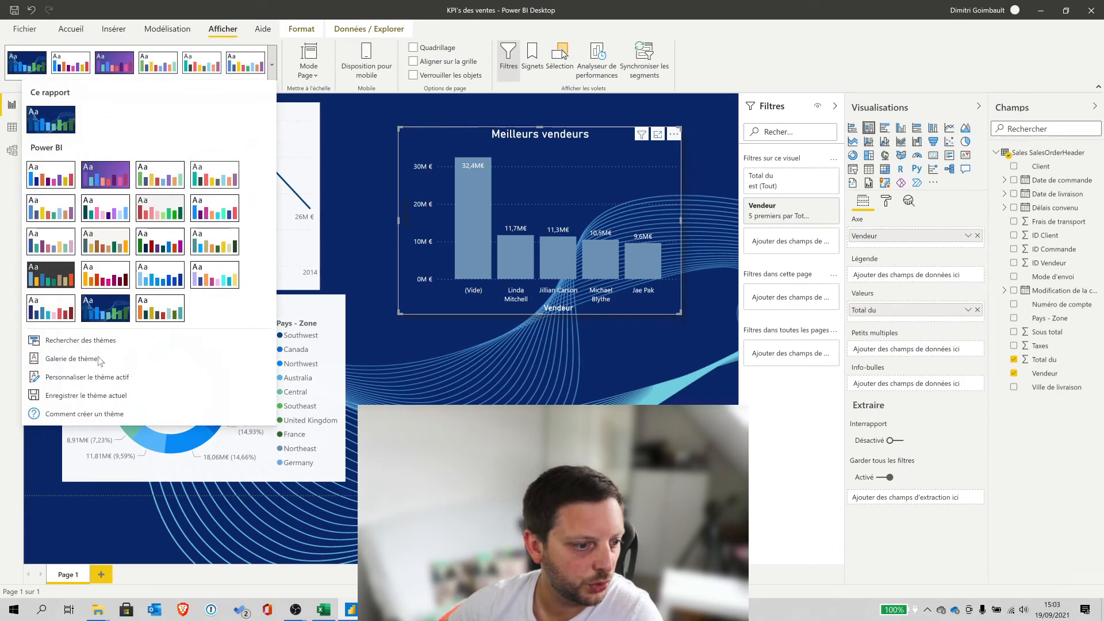